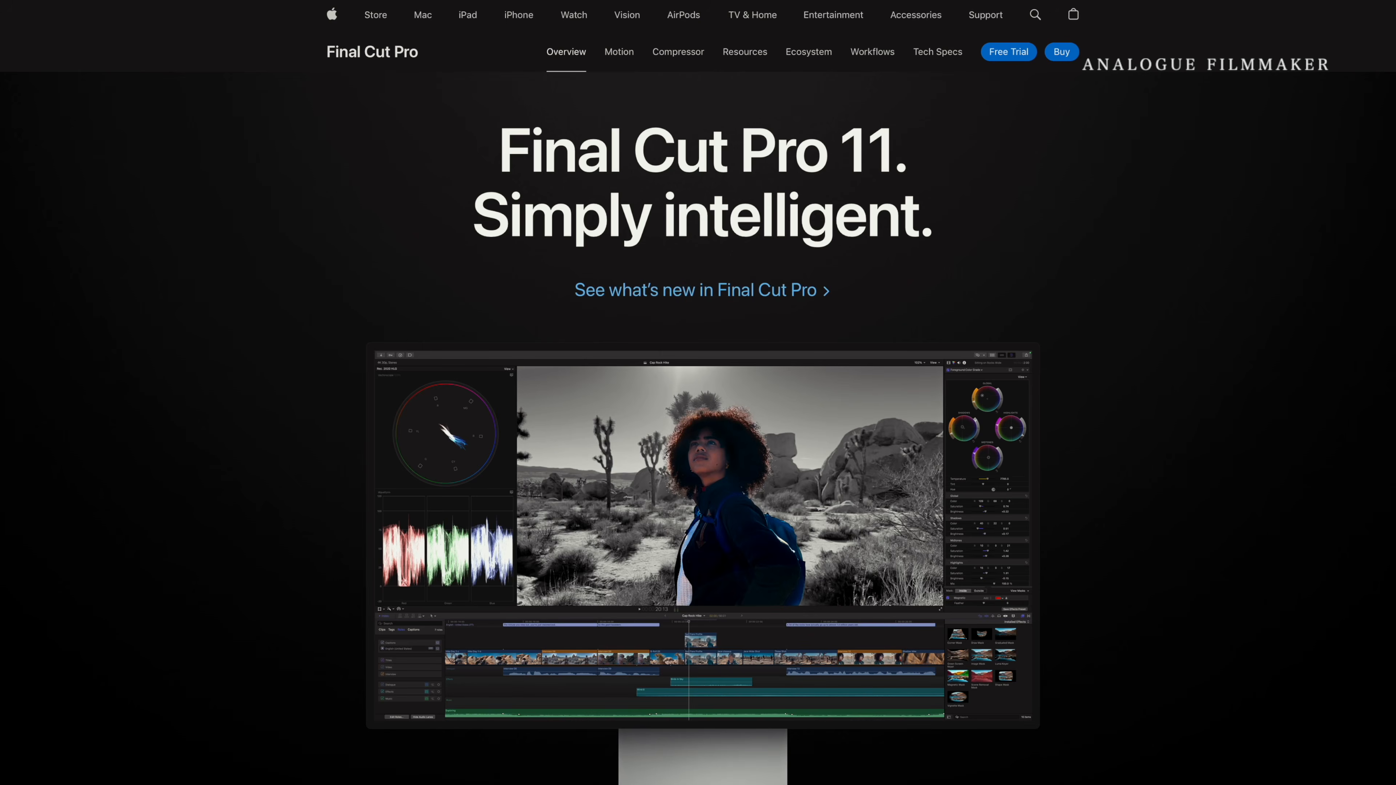
Step: Look through the Final Cut Pro overview page down to the 360° video section
{"action": "scroll", "coordinate": [698, 393], "scroll_direction": "down", "scroll_amount": 10}
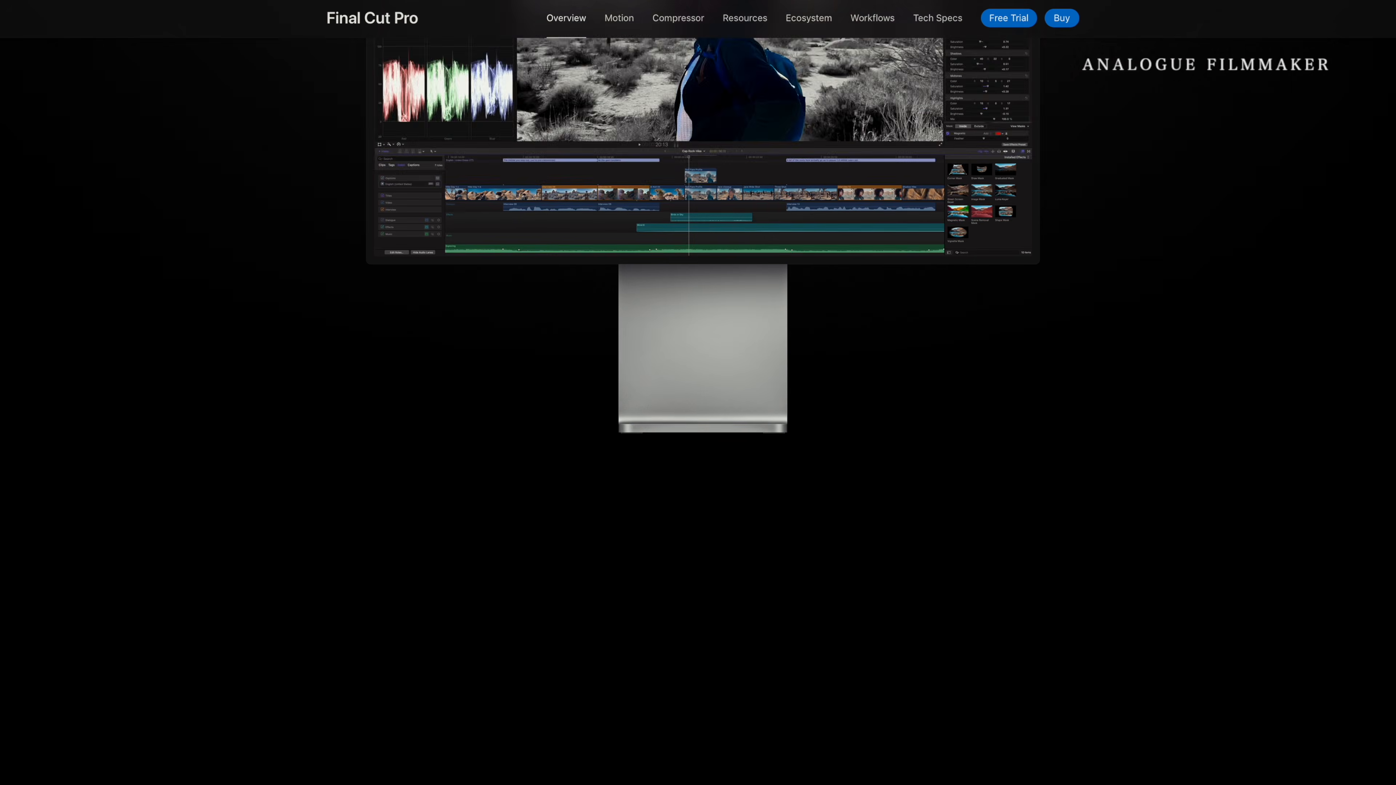
{"action": "scroll", "coordinate": [697, 393], "scroll_direction": "down", "scroll_amount": 10}
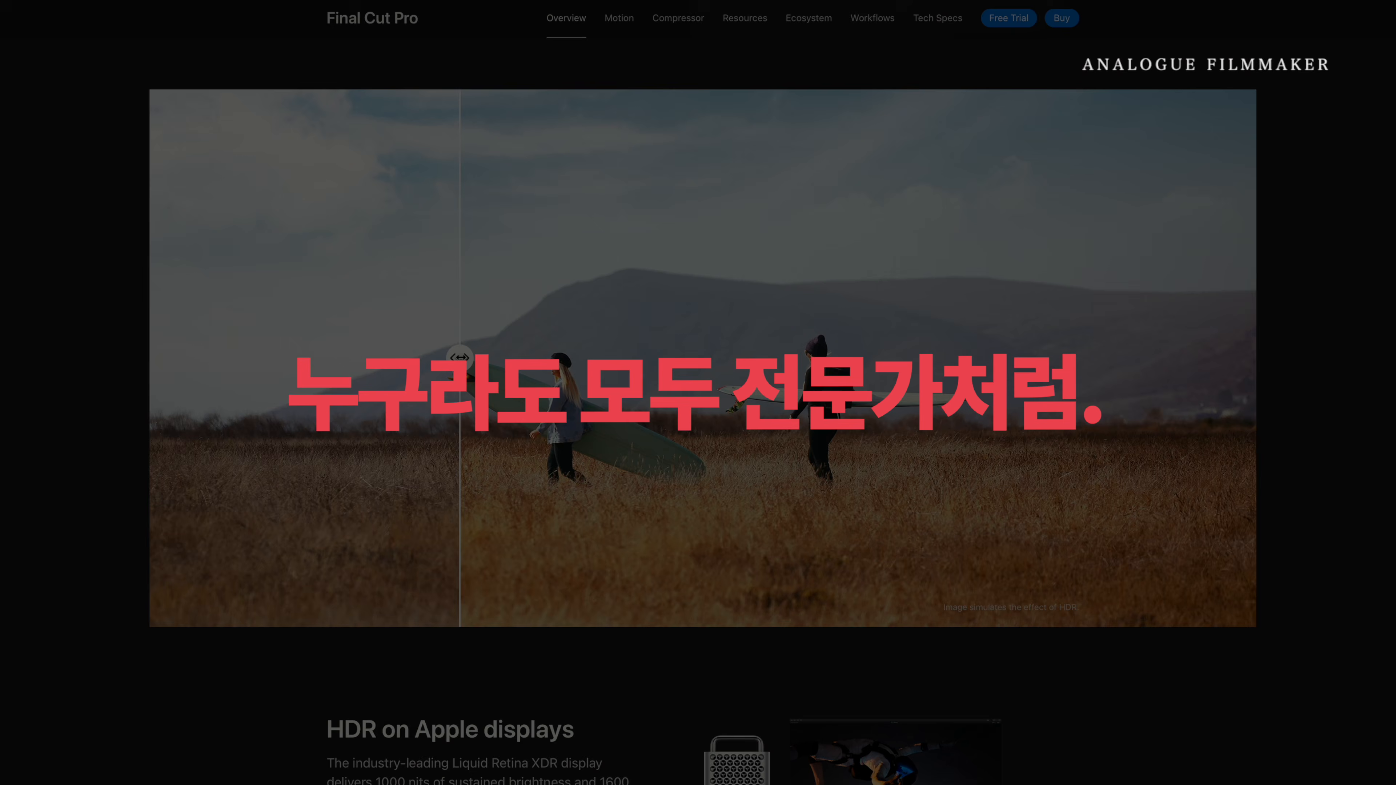
{"action": "scroll", "coordinate": [1334, 517], "scroll_direction": "down", "scroll_amount": 15}
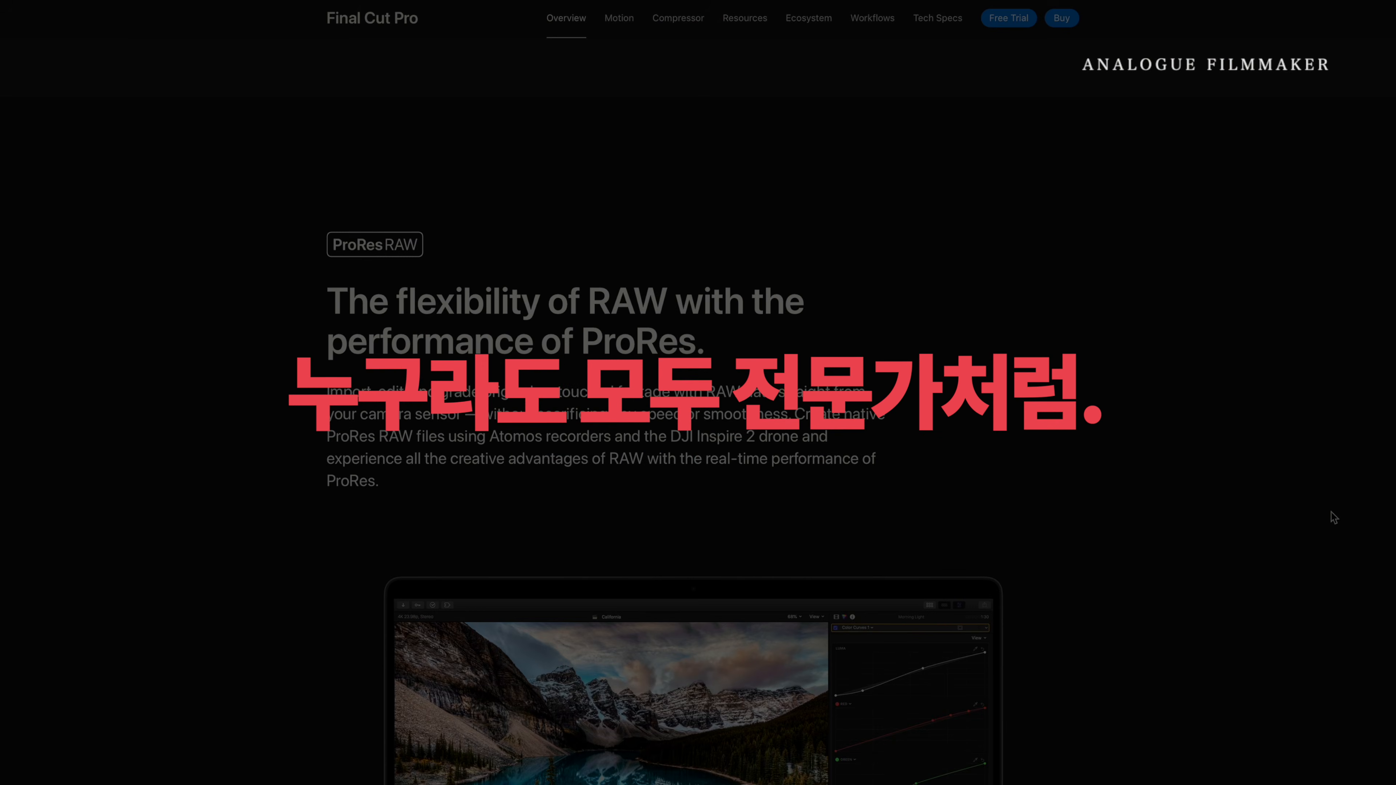
{"action": "scroll", "coordinate": [1334, 517], "scroll_direction": "down", "scroll_amount": 15}
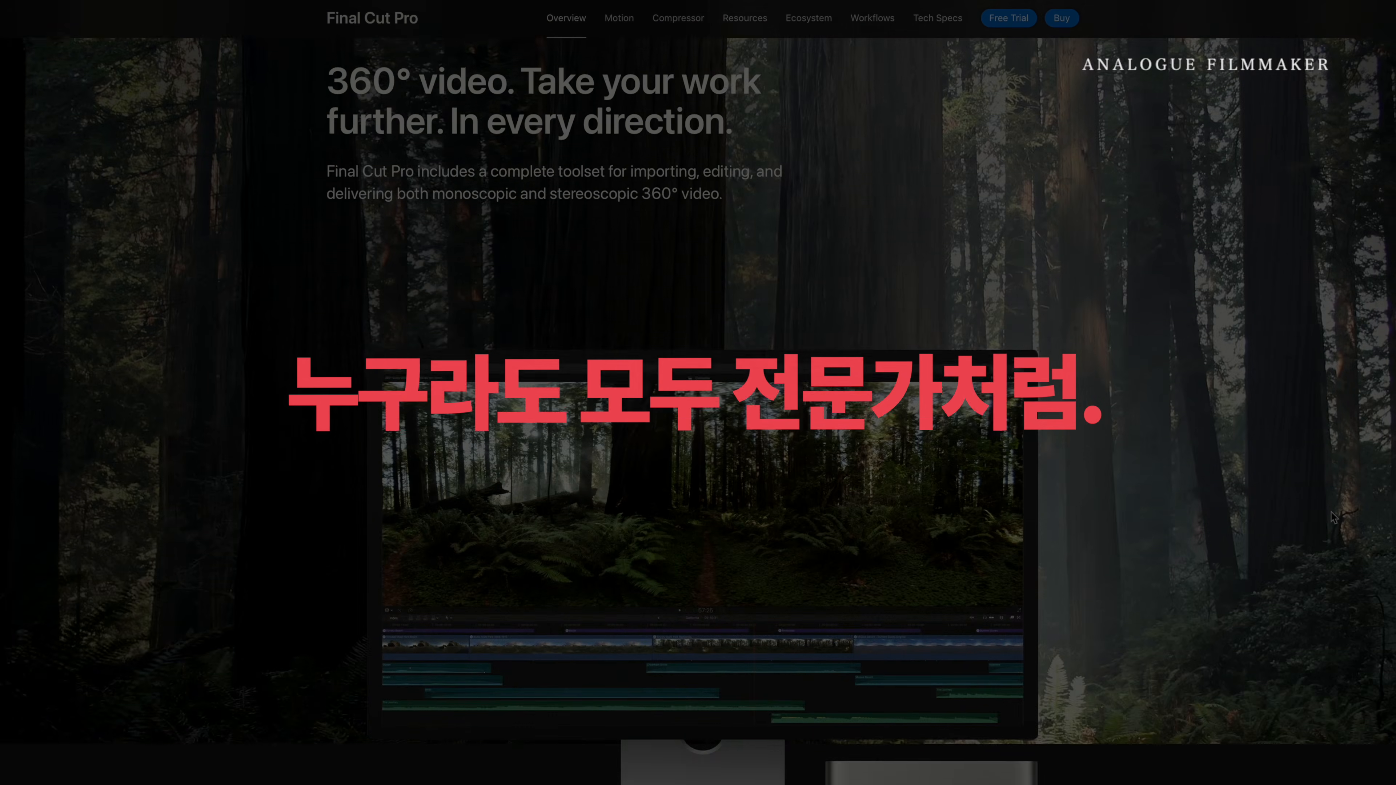
{"action": "scroll", "coordinate": [1333, 517], "scroll_direction": "down", "scroll_amount": 10}
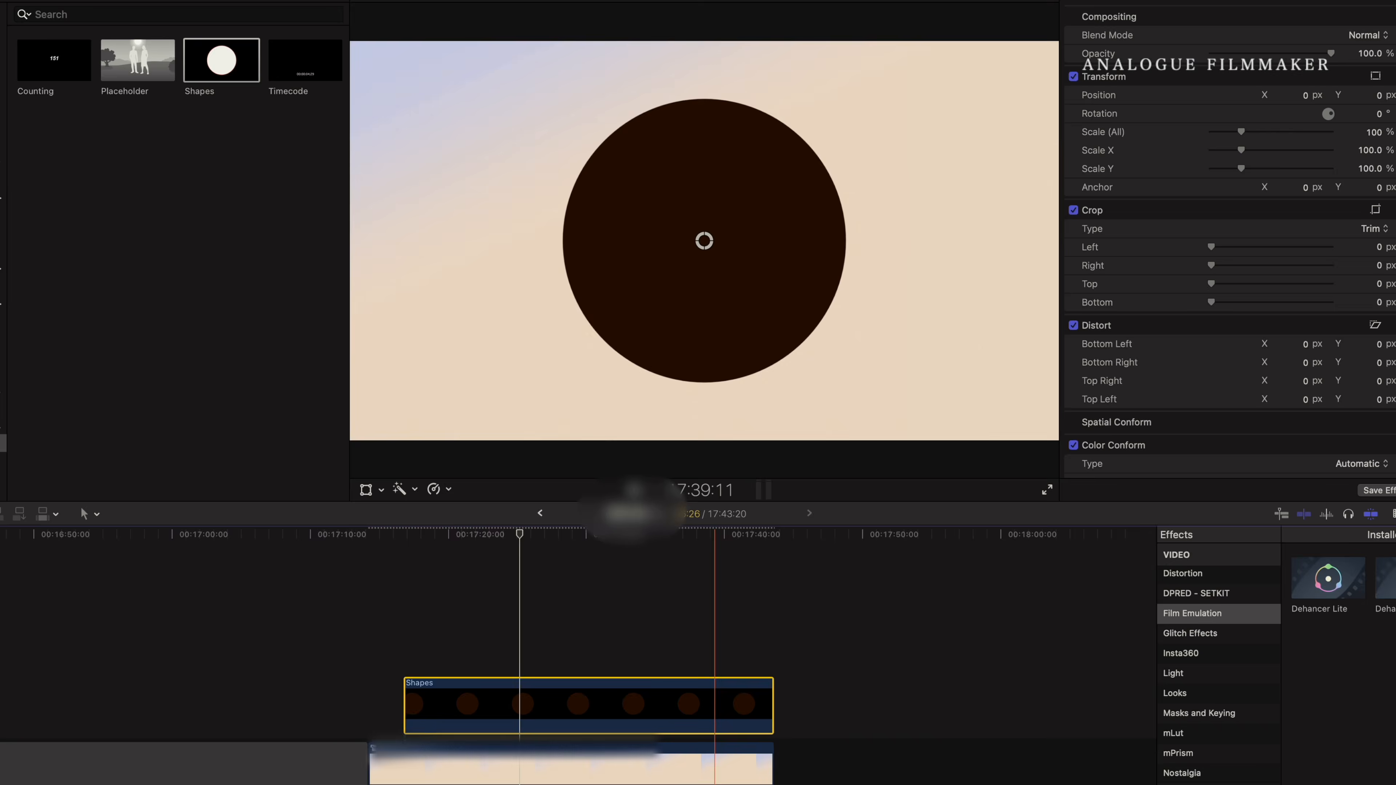
Step: Show the Shapes clip's video animation, reduce the circle's overall scale, shift its X position, and play the result
{"action": "right_click", "coordinate": [735, 588]}
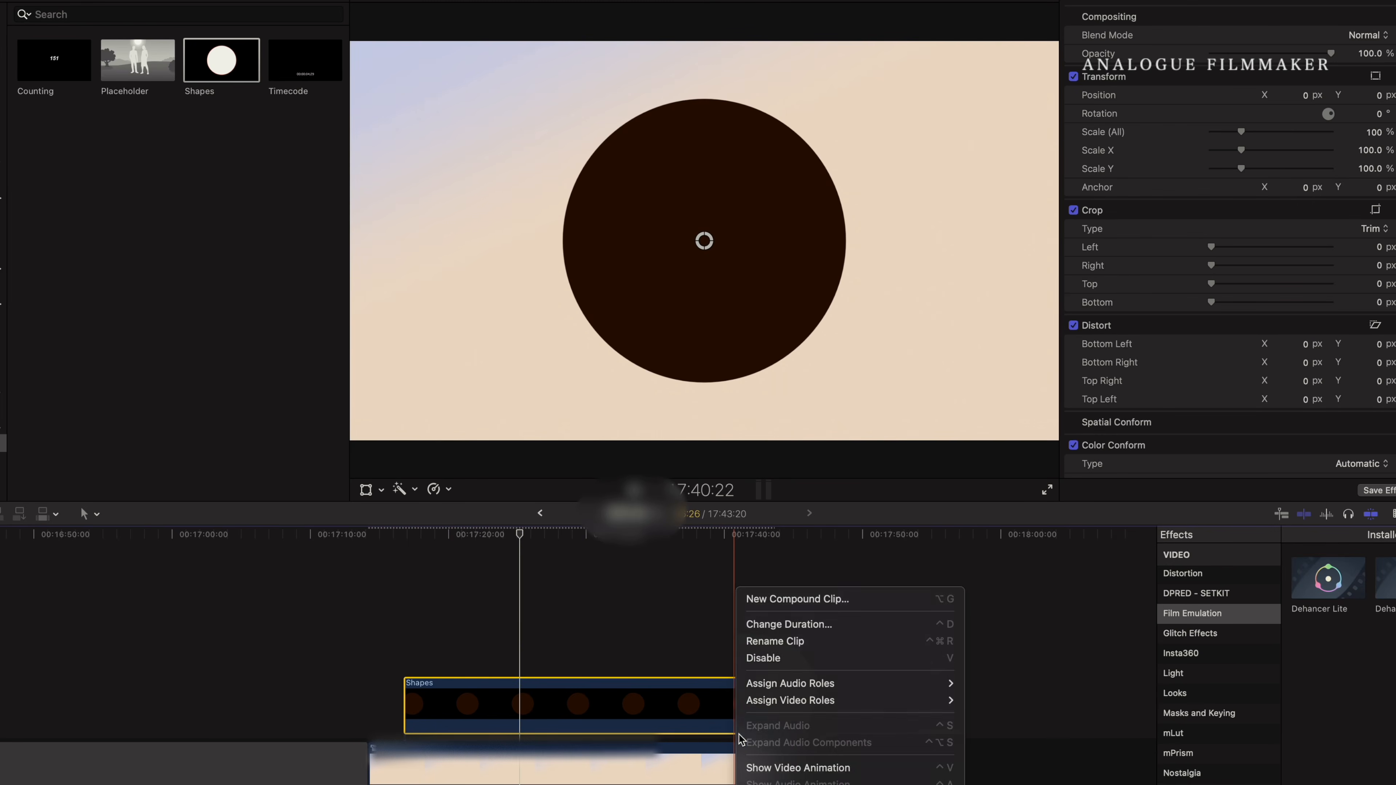
{"action": "left_click", "coordinate": [769, 758]}
{"action": "left_click_drag", "start_coordinate": [1241, 132], "coordinate": [1224, 133]}
{"action": "left_click_drag", "start_coordinate": [1303, 95], "coordinate": [1287, 39]}
{"action": "key", "text": "space"}
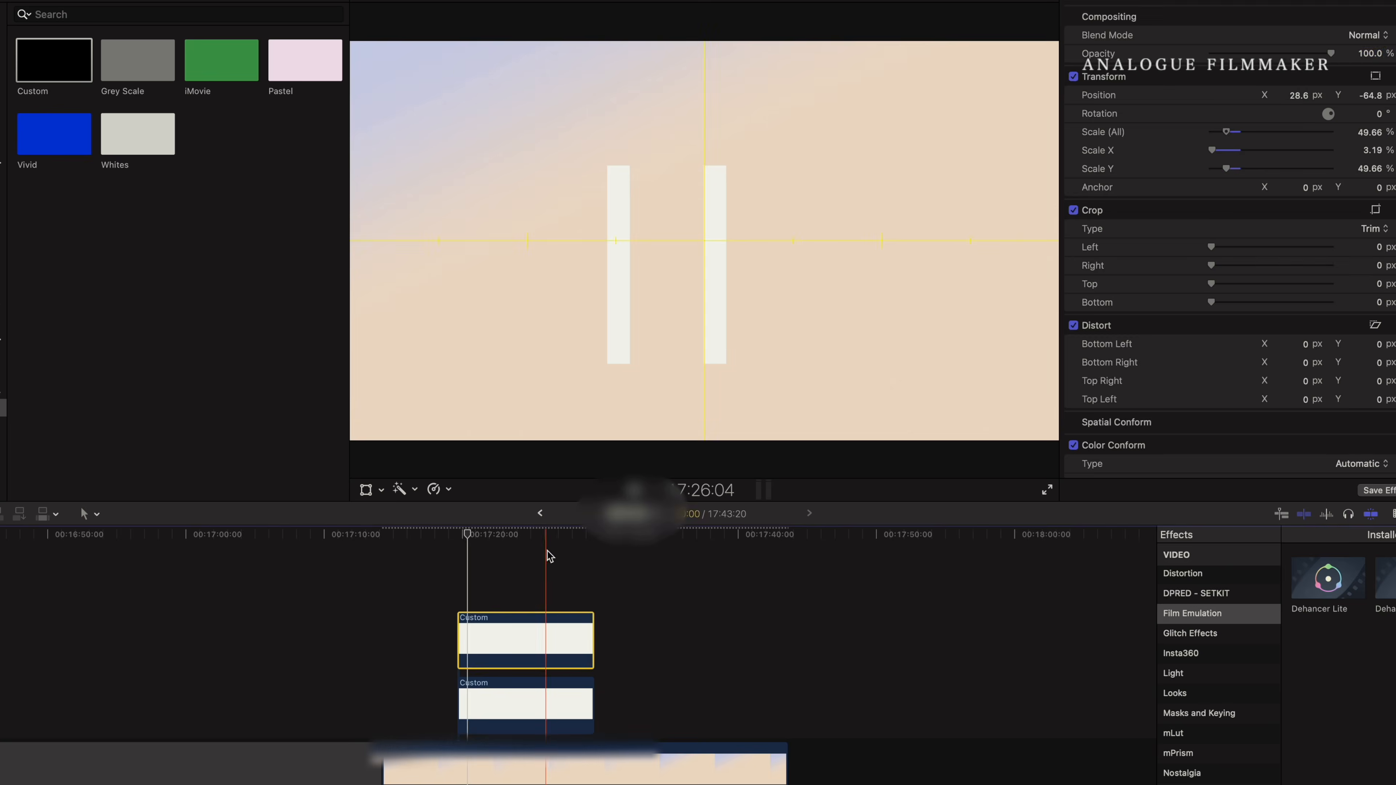
Step: Show the video animation of both Custom bar clips and combine the bars into a new compound clip
{"action": "key", "text": "ctrl+v"}
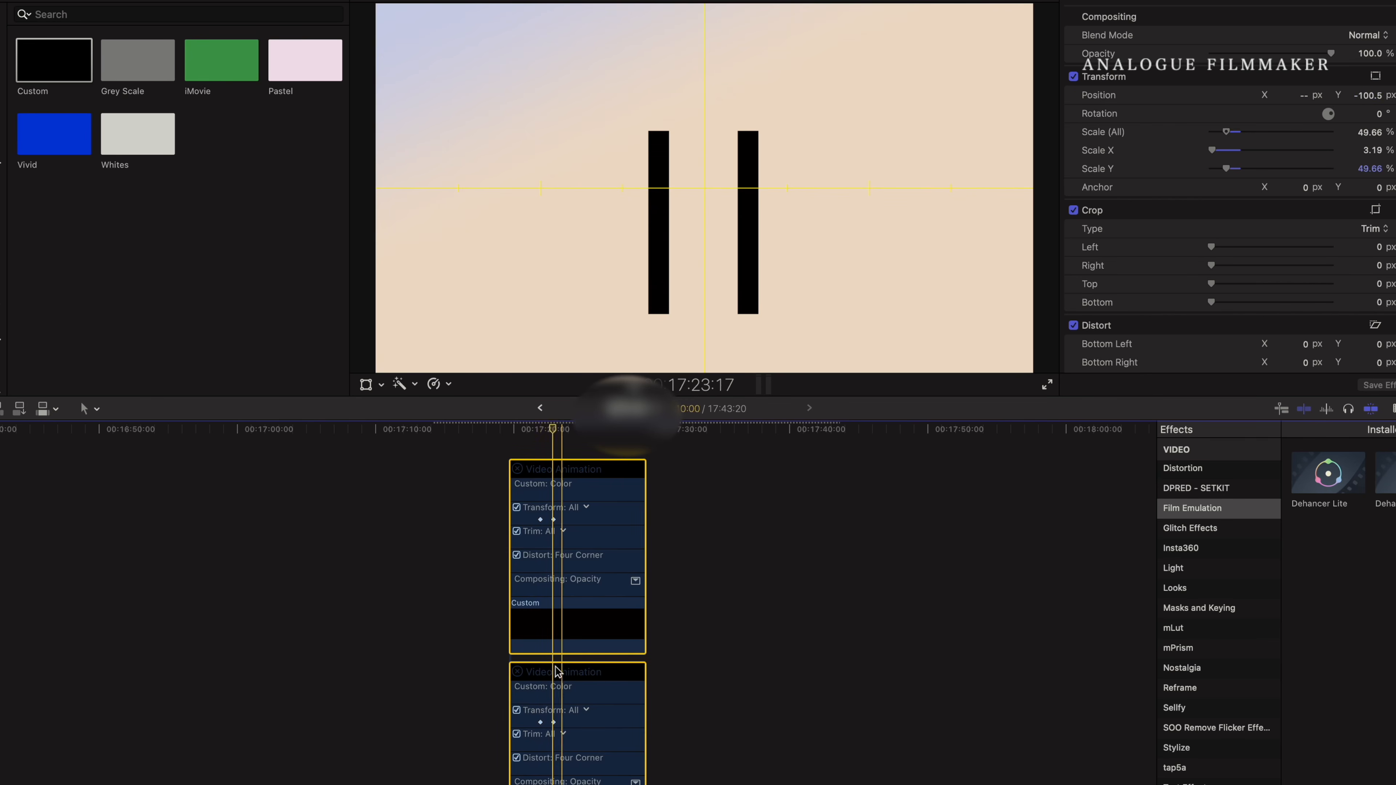
{"action": "left_click", "coordinate": [539, 431]}
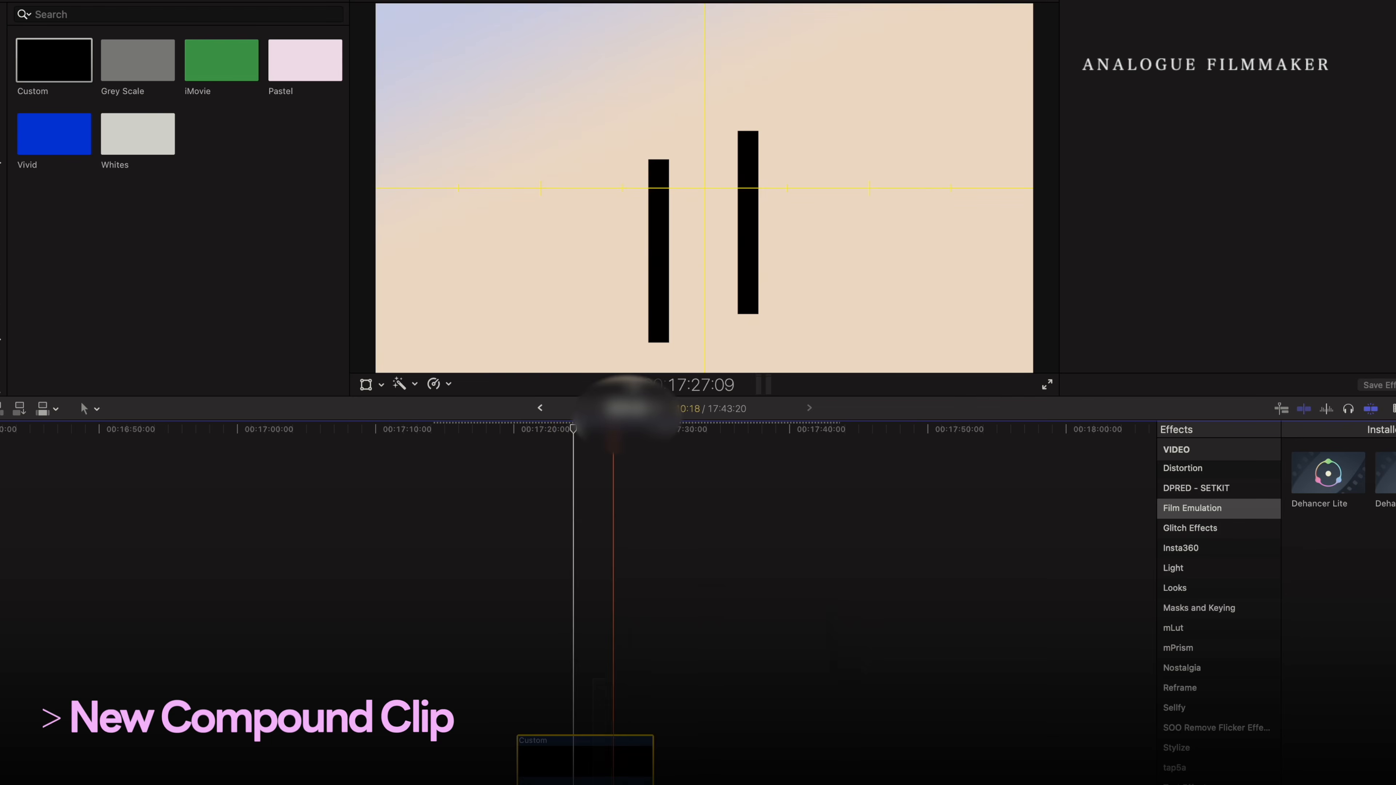
{"action": "right_click", "coordinate": [725, 600]}
{"action": "left_click", "coordinate": [723, 597]}
{"action": "key", "text": "Return"}
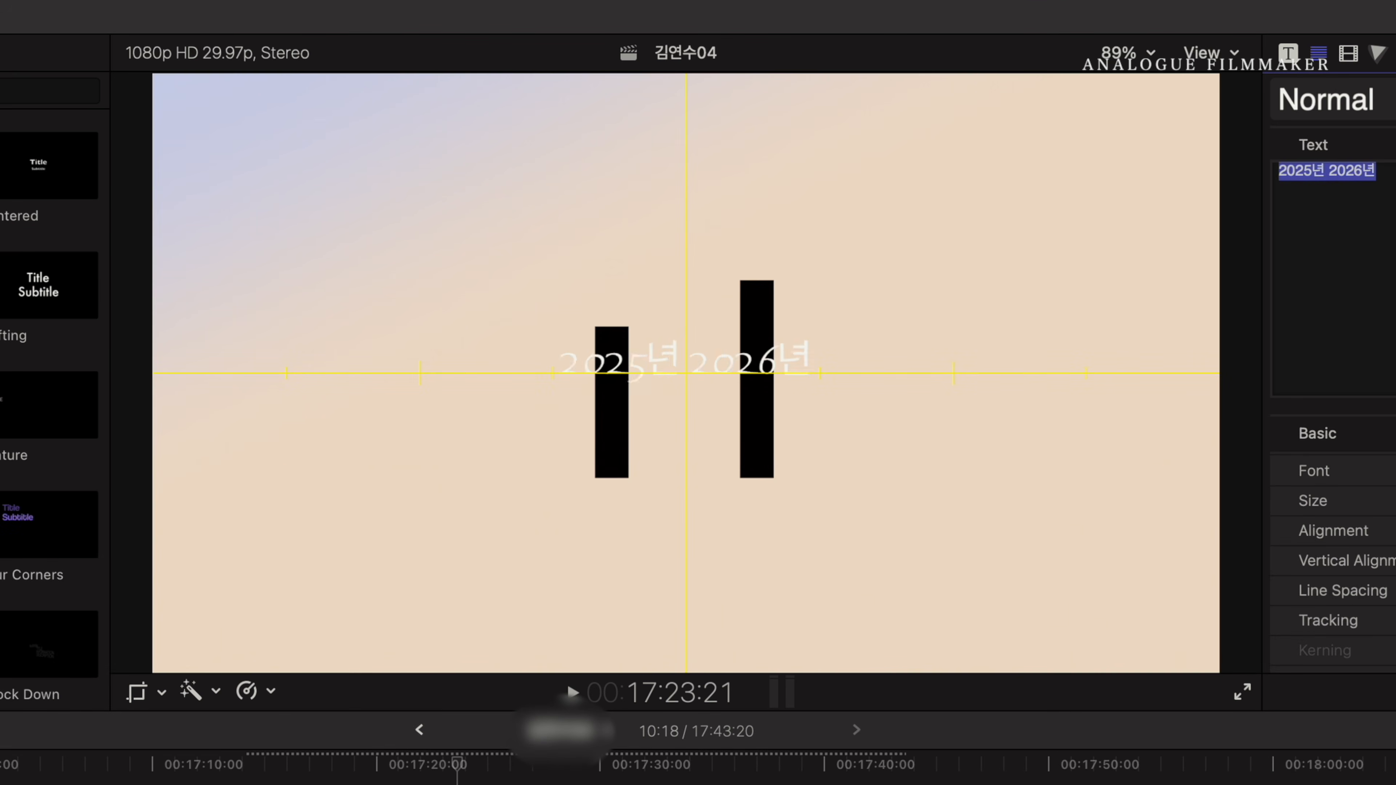
Step: Style the "2025년 2026년" title in bold black, widen the gap between the years, and move it below the bars
{"action": "scroll", "coordinate": [1330, 385], "scroll_direction": "down", "scroll_amount": 5}
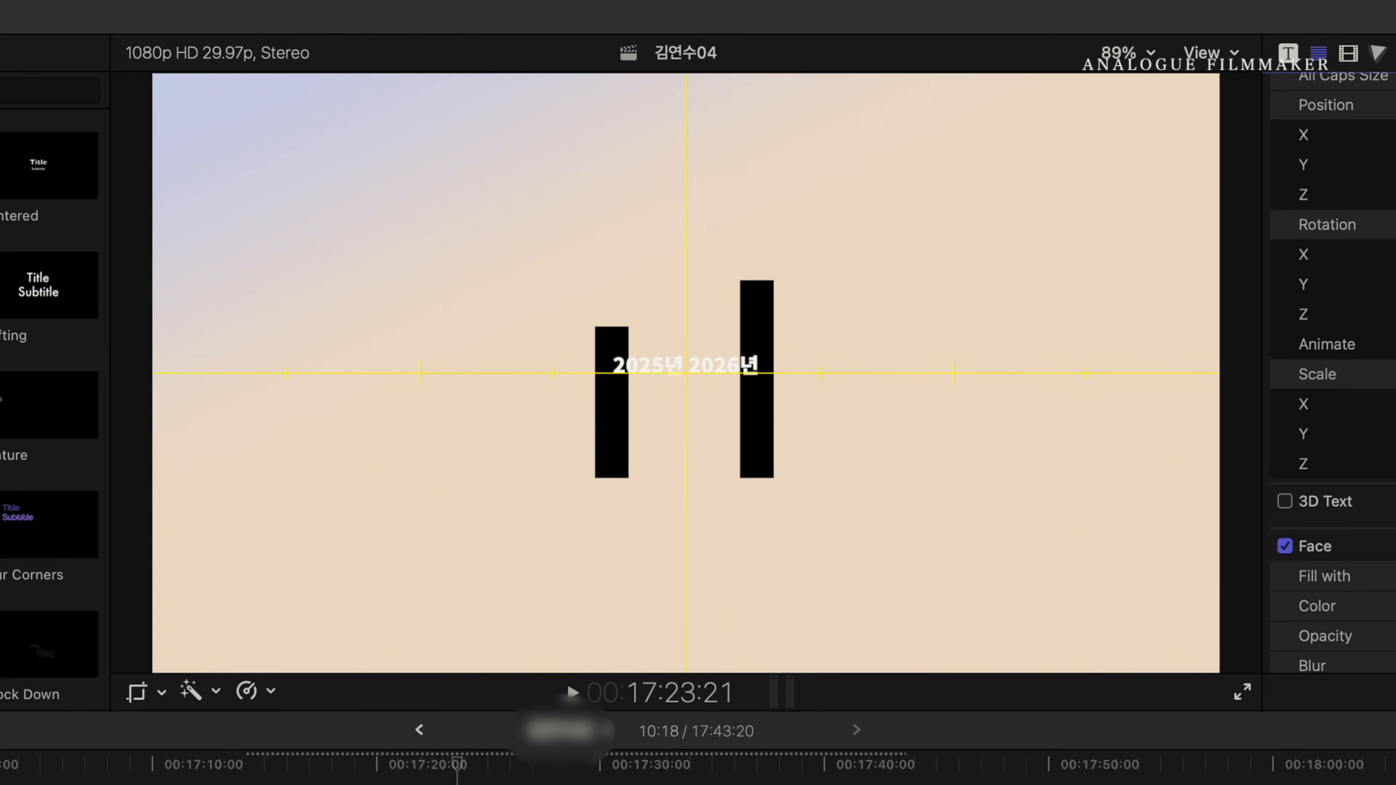
{"action": "scroll", "coordinate": [1330, 385], "scroll_direction": "up", "scroll_amount": 10}
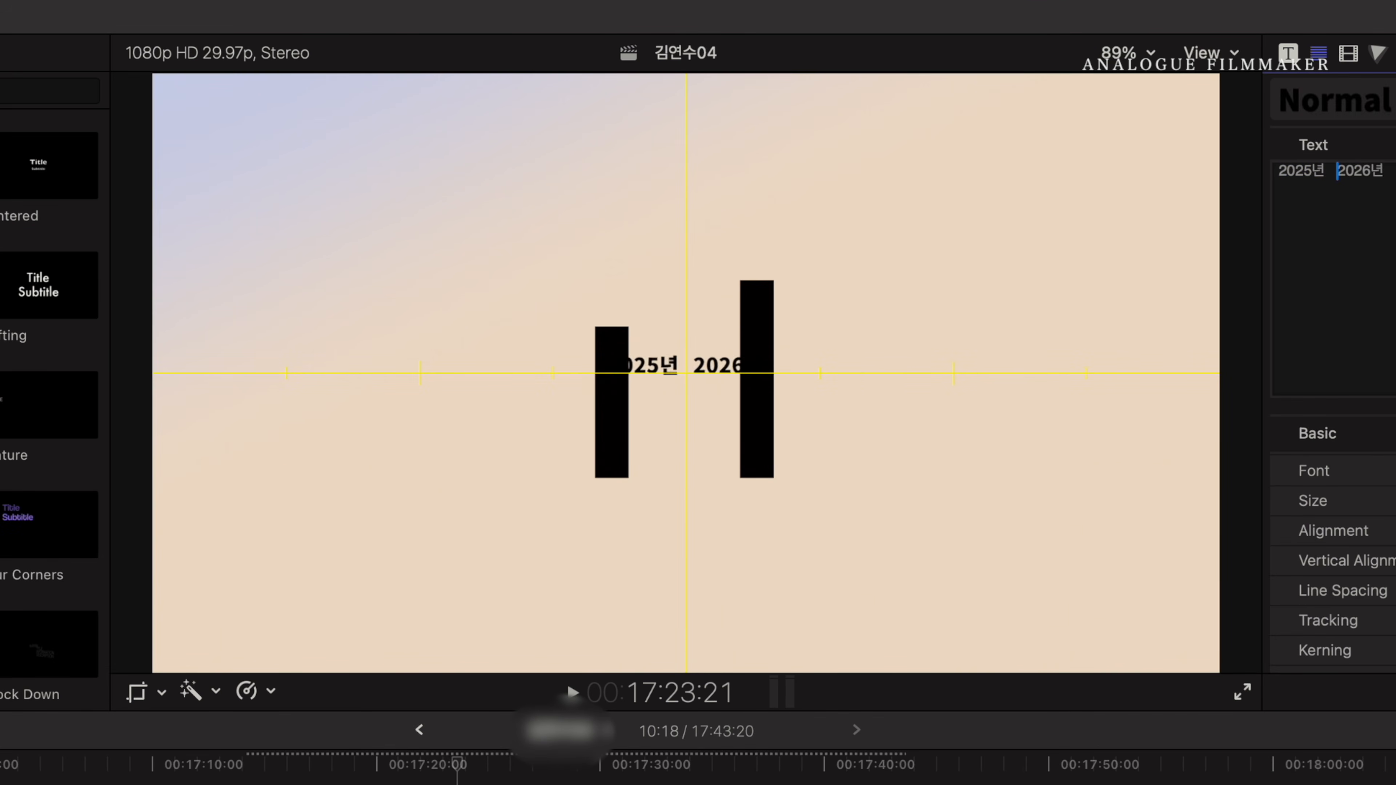
{"action": "left_click_drag", "start_coordinate": [757, 360], "coordinate": [757, 500]}
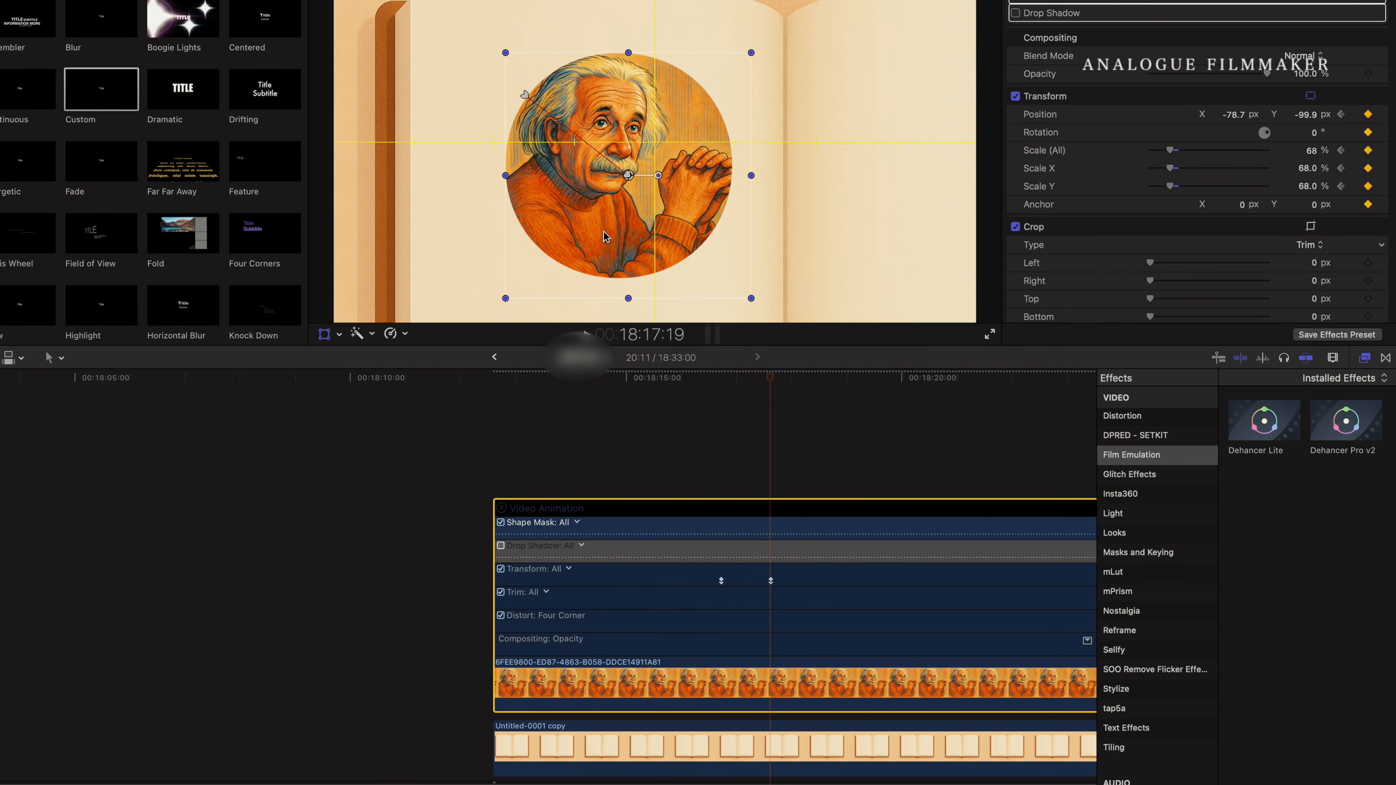
Step: Move the Einstein portrait's second transform keyframe closer to the first and play back the faster animation
{"action": "left_click_drag", "start_coordinate": [770, 580], "coordinate": [743, 581]}
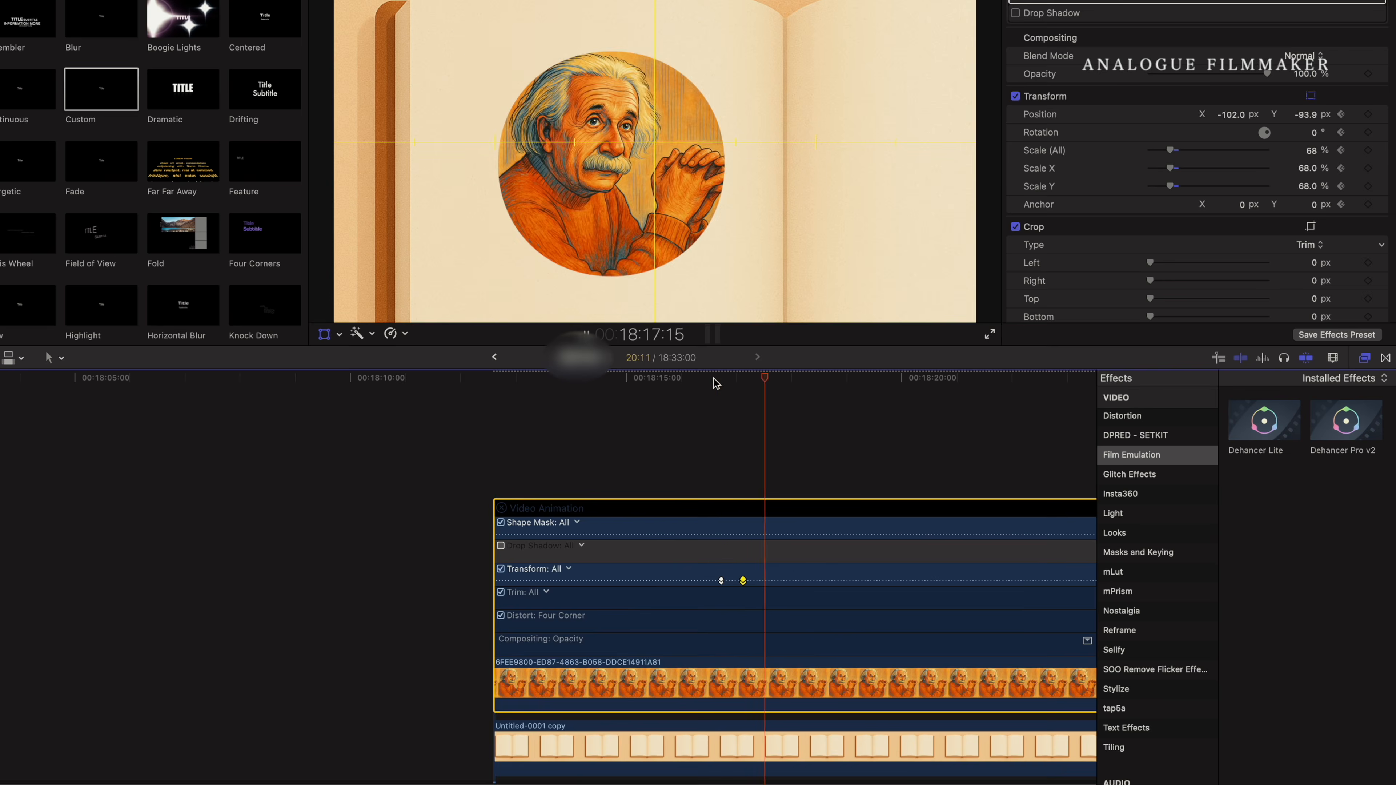
{"action": "left_click", "coordinate": [713, 379]}
{"action": "left_click", "coordinate": [720, 379]}
{"action": "key", "text": "space"}
{"action": "left_click", "coordinate": [719, 378]}
{"action": "key", "text": "space"}
{"action": "key", "text": "space"}
{"action": "left_click", "coordinate": [717, 377]}
{"action": "key", "text": "space"}
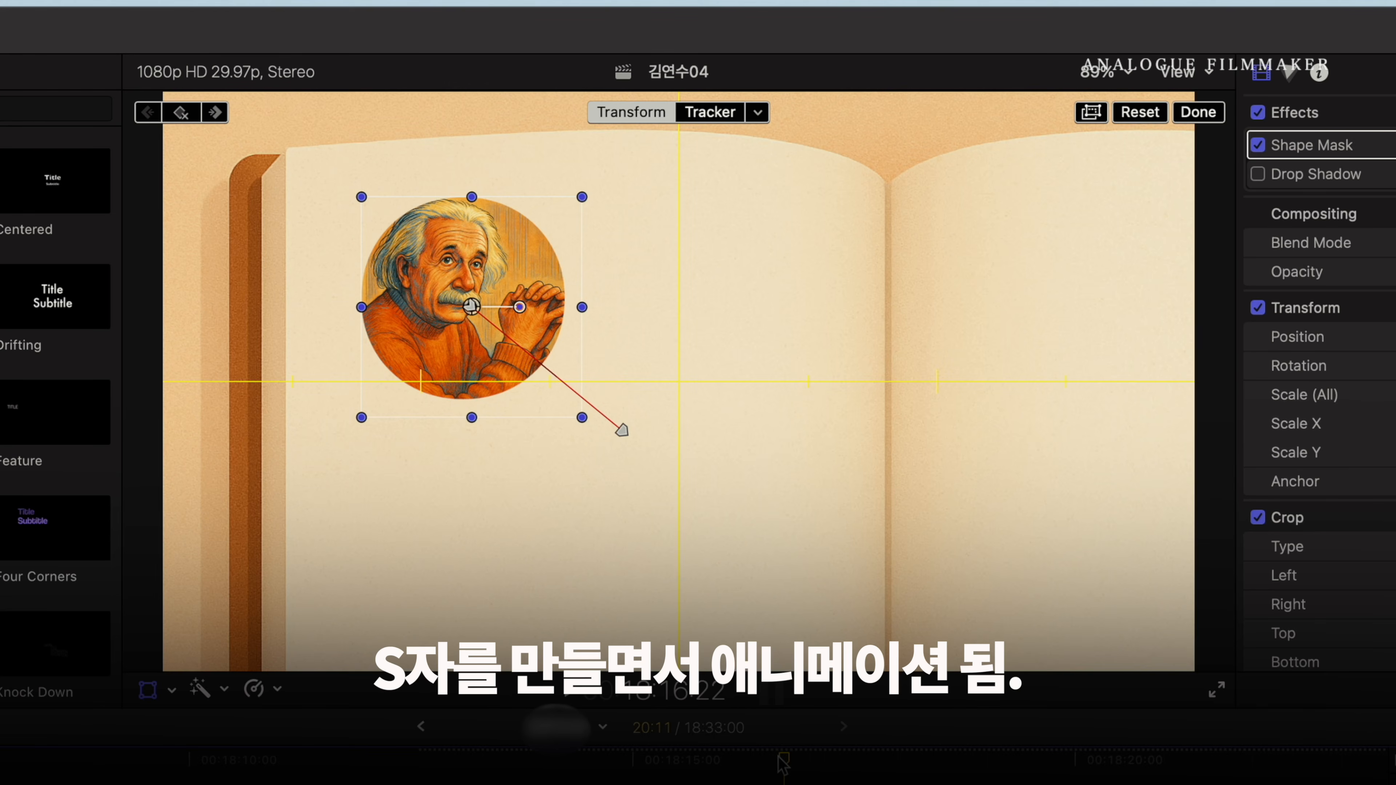
Step: Replay the portrait's transform animation from its first keyframe to examine the motion path
{"action": "key", "text": "space"}
{"action": "left_click", "coordinate": [718, 379]}
{"action": "key", "text": "space"}
{"action": "left_click", "coordinate": [779, 756]}
{"action": "key", "text": "space"}
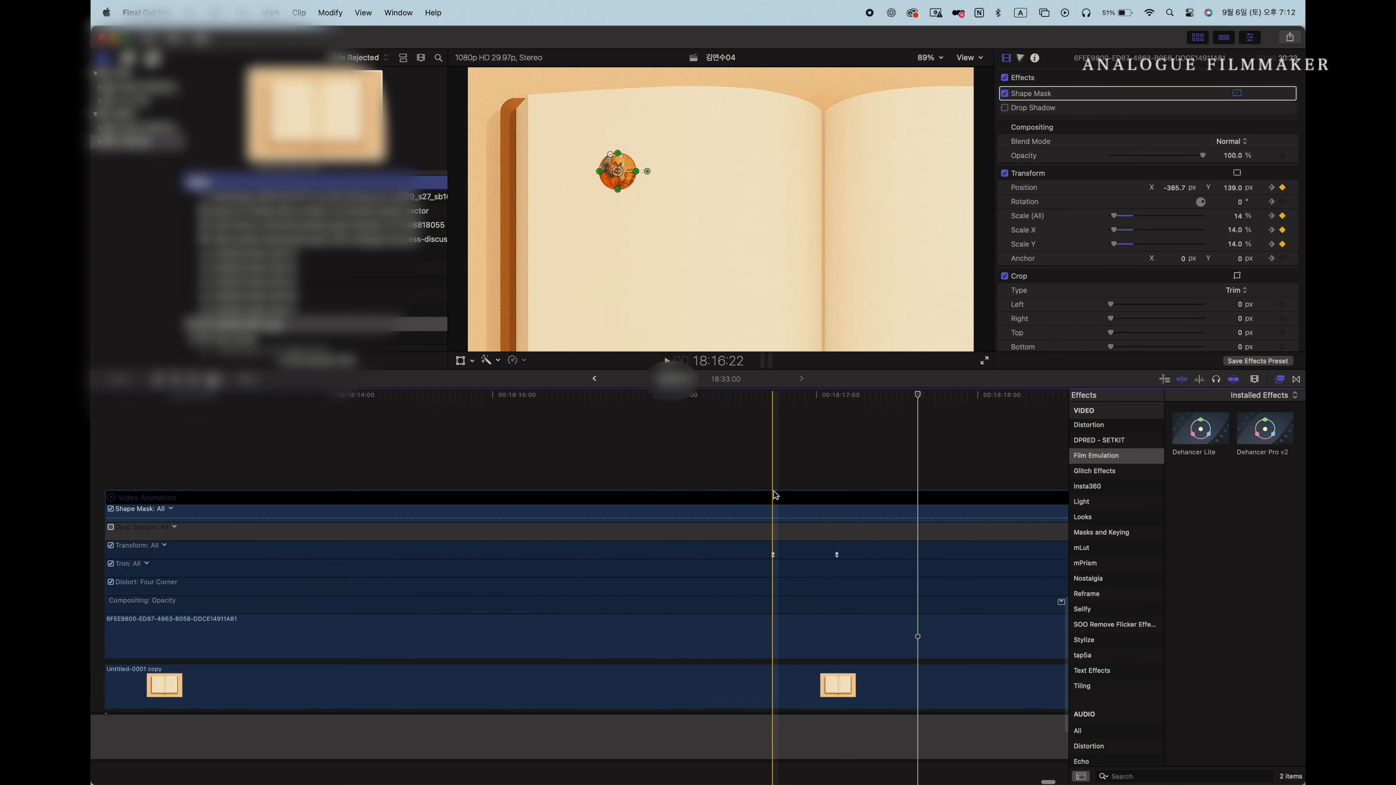
Step: Limit the portrait's Transform animation track to Position and choose Smooth for the first keyframe
{"action": "left_click", "coordinate": [148, 545]}
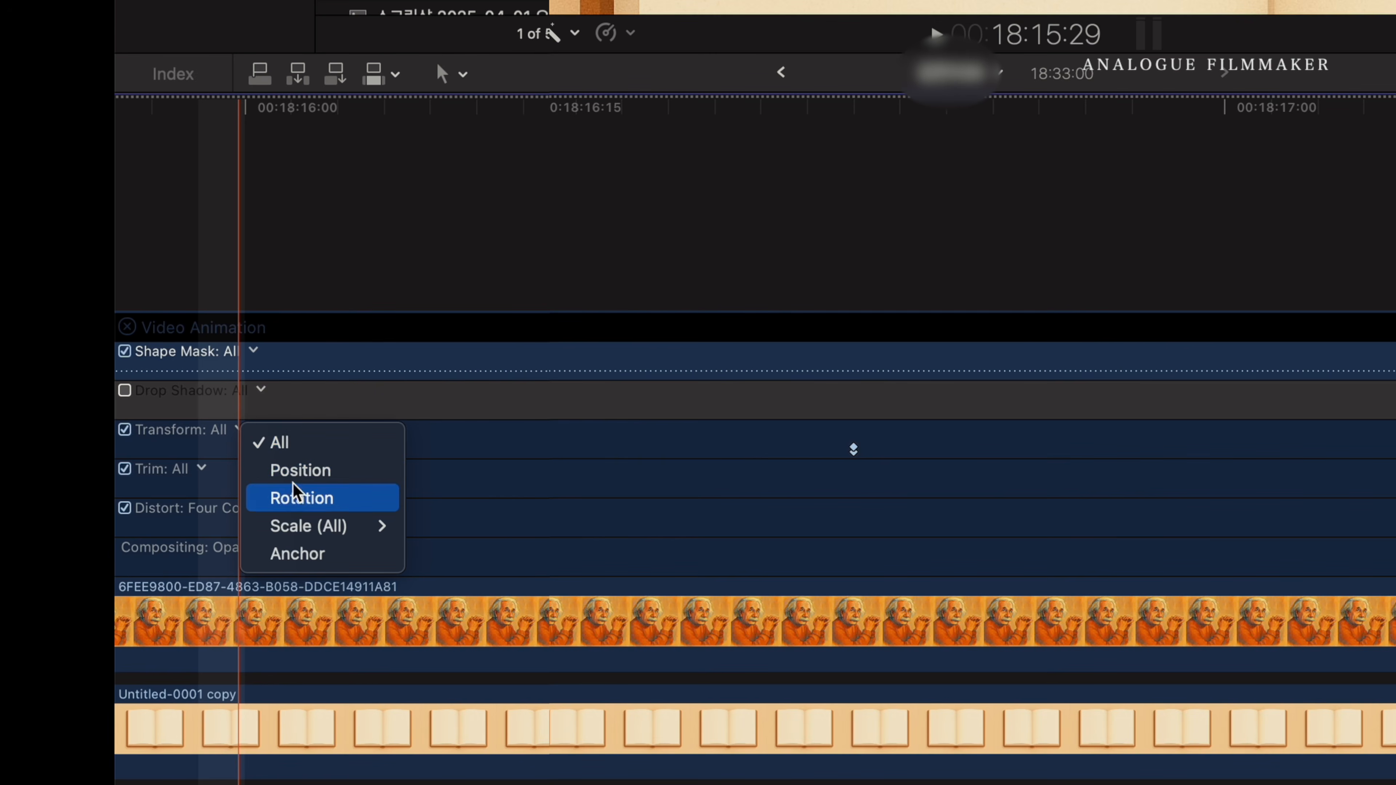
{"action": "left_click", "coordinate": [297, 471]}
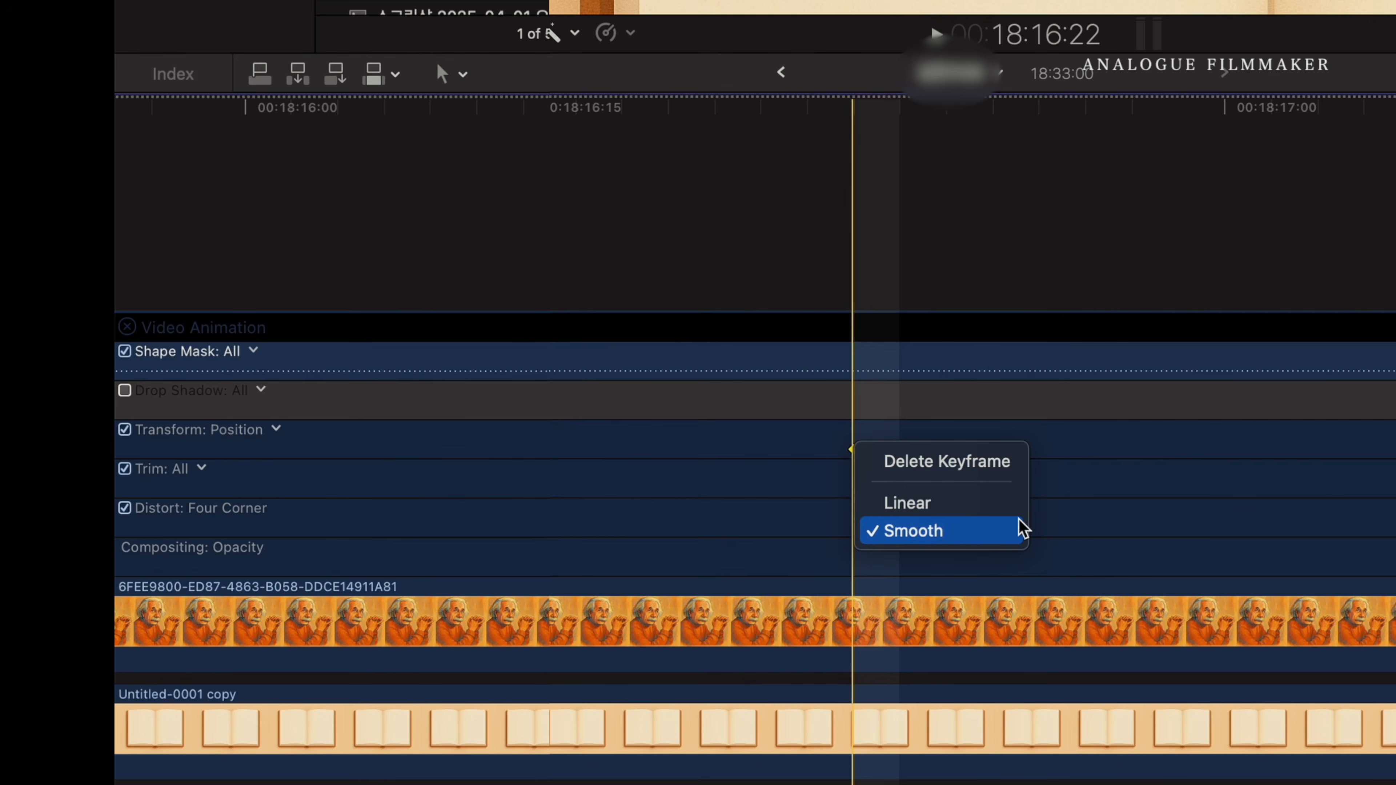
{"action": "left_click", "coordinate": [1022, 529]}
Step: Switch the portrait's Transform animation track to Scale X and open the first keyframe's interpolation options
{"action": "left_click", "coordinate": [274, 429]}
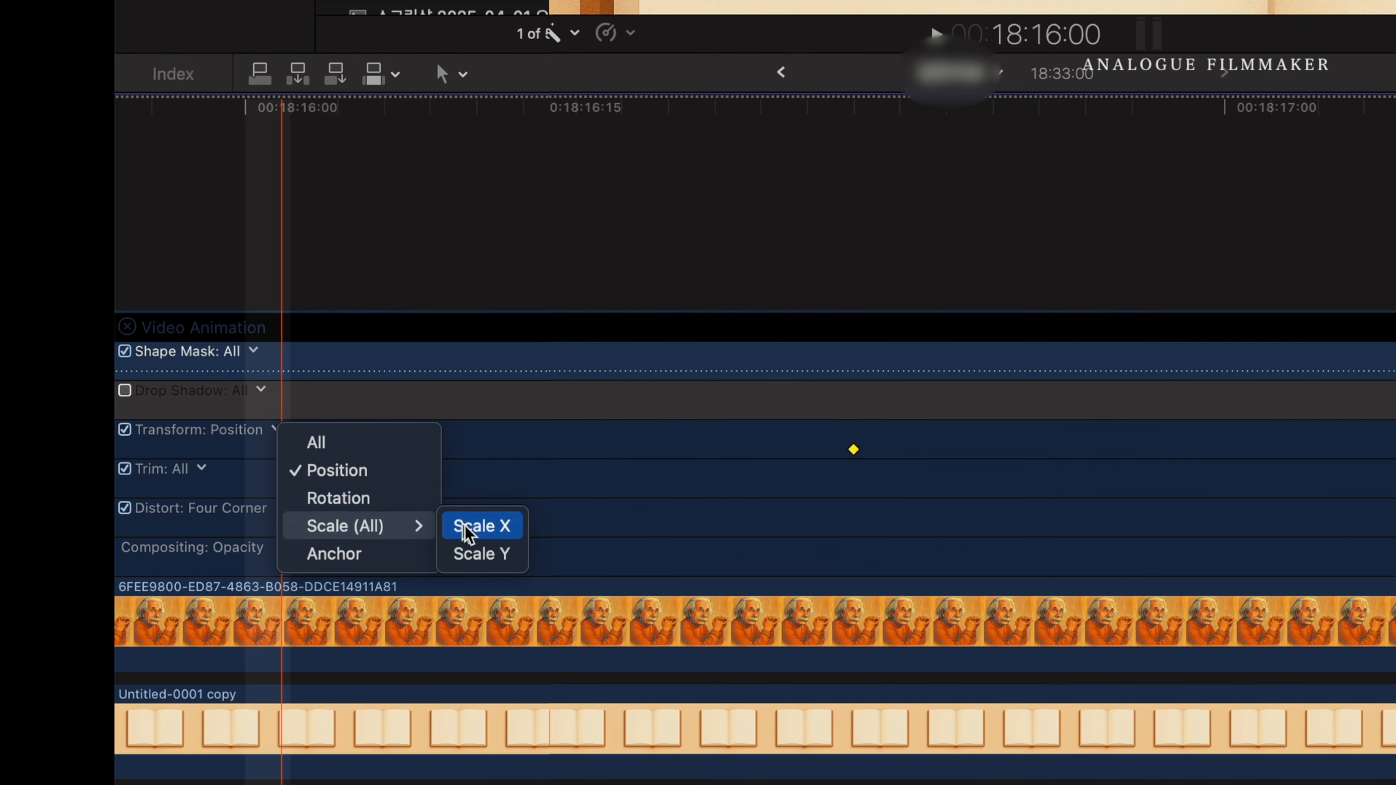
{"action": "left_click", "coordinate": [466, 526]}
{"action": "right_click", "coordinate": [855, 450]}
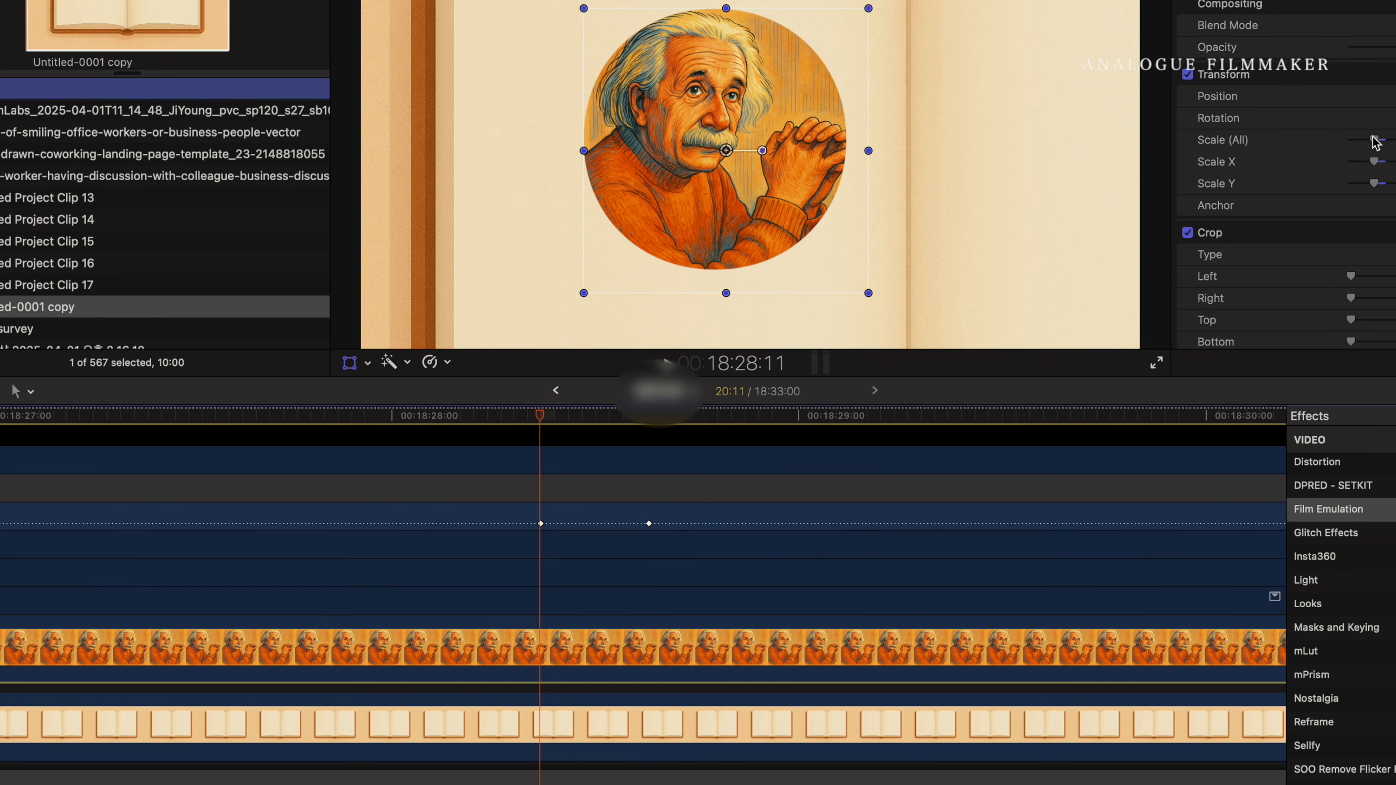
Step: Shrink the portrait's overall scale at the 18:28:11 keyframe, play the growth, and move the second keyframe just past 18:29:00
{"action": "left_click_drag", "start_coordinate": [1374, 139], "coordinate": [1357, 144]}
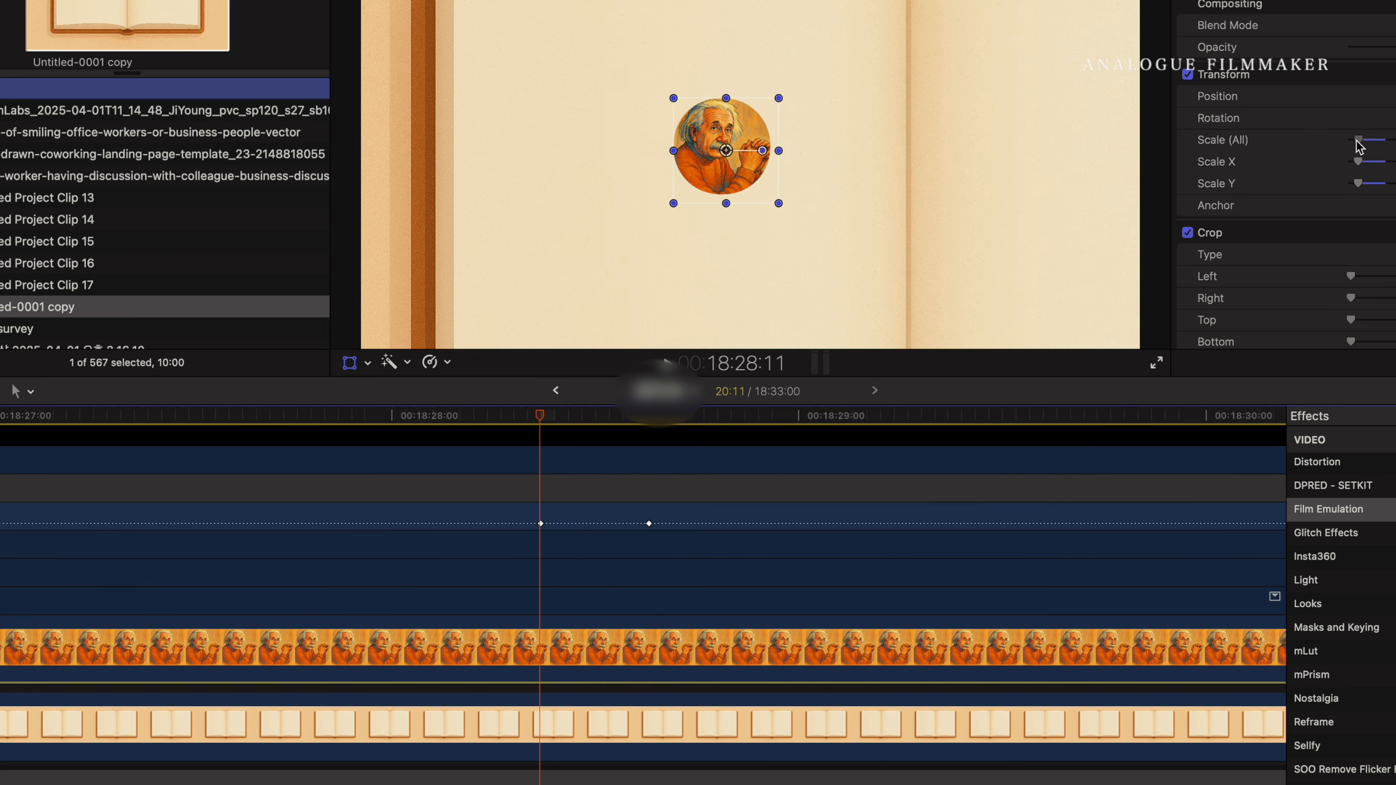
{"action": "left_click_drag", "start_coordinate": [1358, 145], "coordinate": [1347, 146]}
{"action": "left_click", "coordinate": [514, 414]}
{"action": "key", "text": "space"}
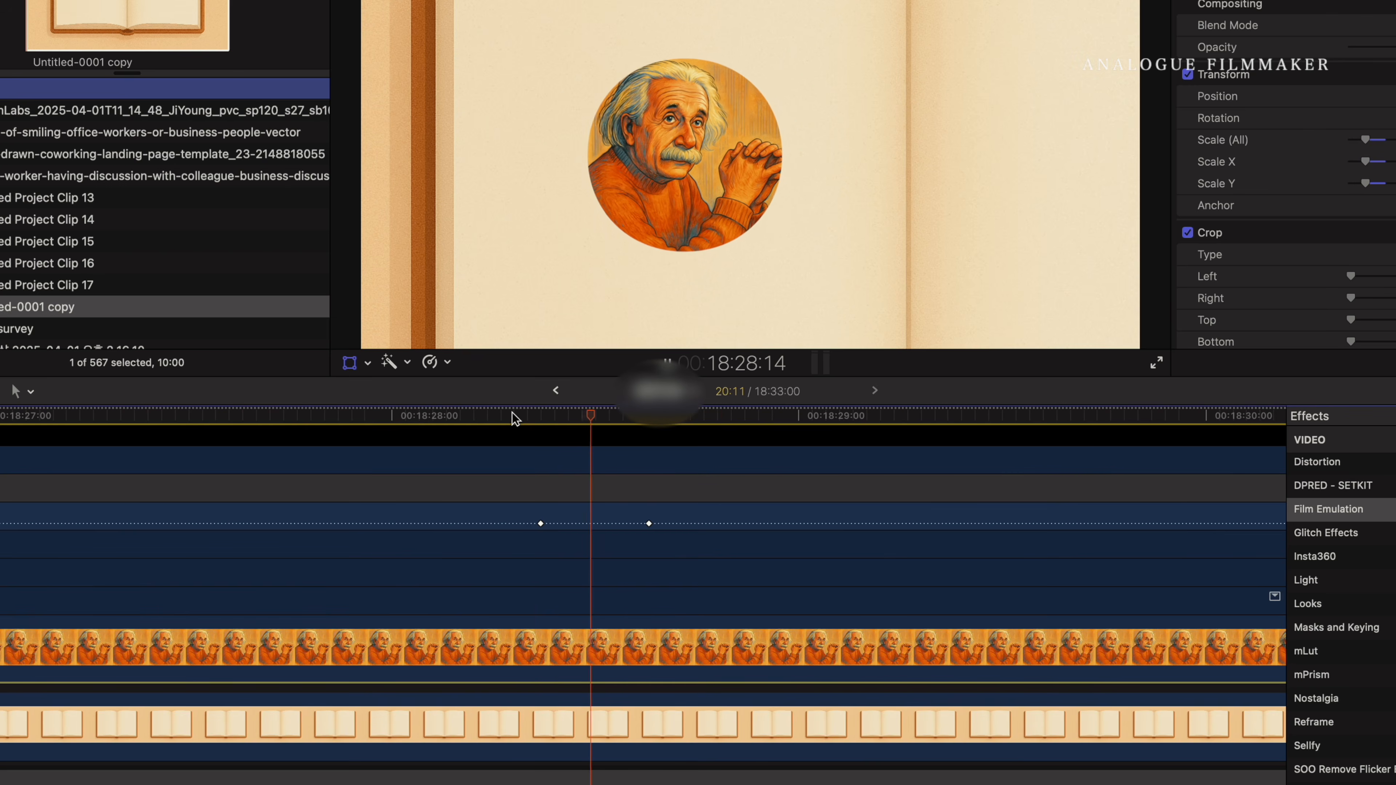
{"action": "key", "text": "space"}
{"action": "left_click_drag", "start_coordinate": [649, 523], "coordinate": [878, 529]}
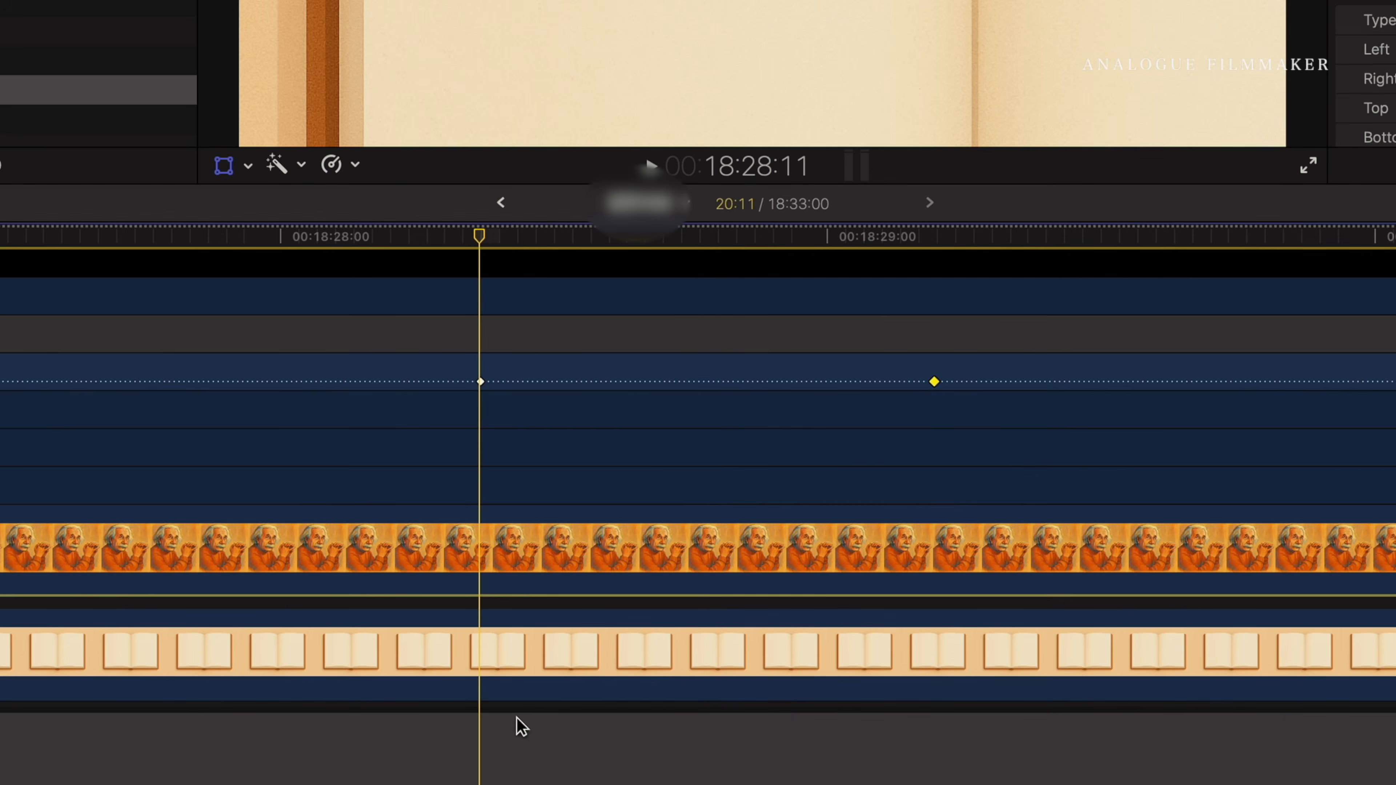
Step: Add markers to the book clip at both portrait keyframe positions, aligning the second marker with the second keyframe
{"action": "left_click", "coordinate": [467, 654]}
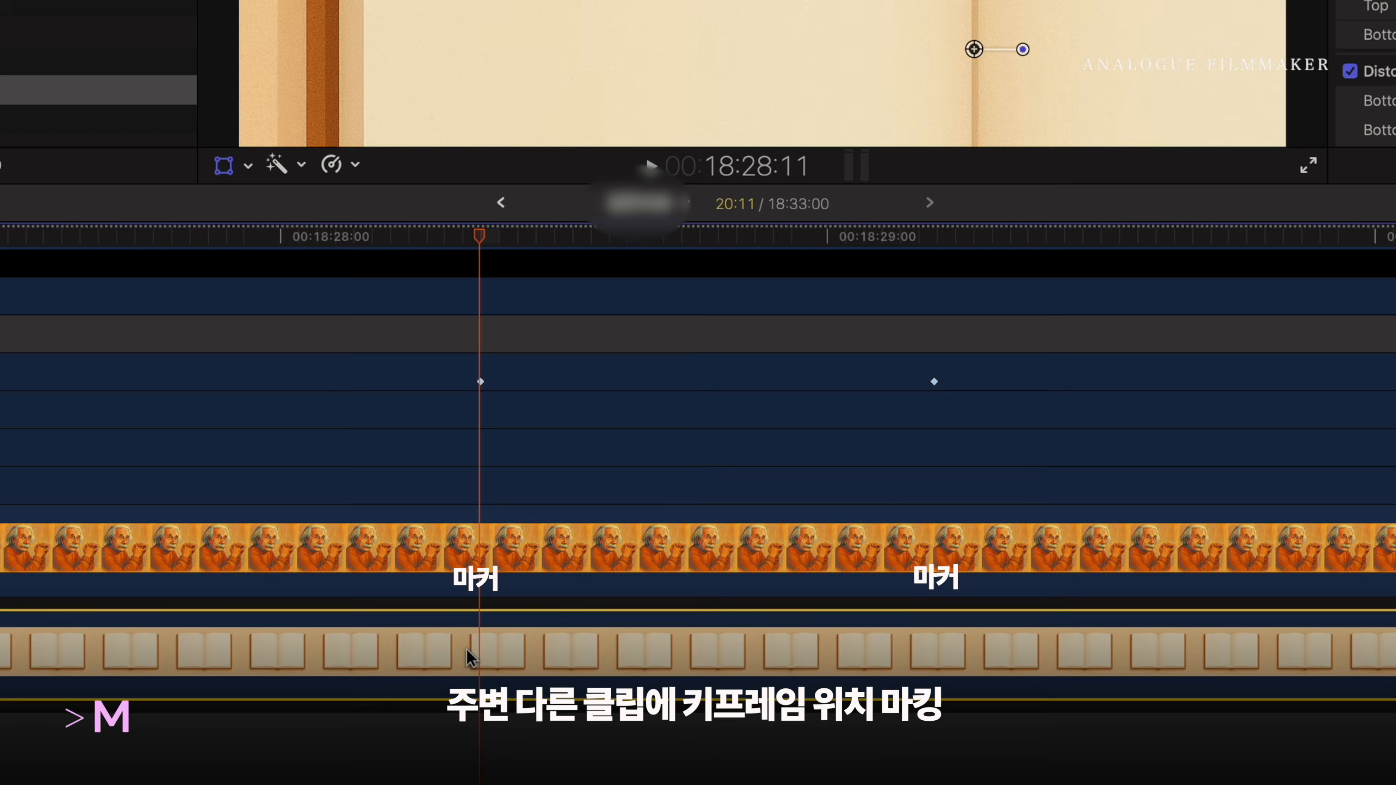
{"action": "left_click", "coordinate": [916, 654]}
{"action": "key", "text": "m"}
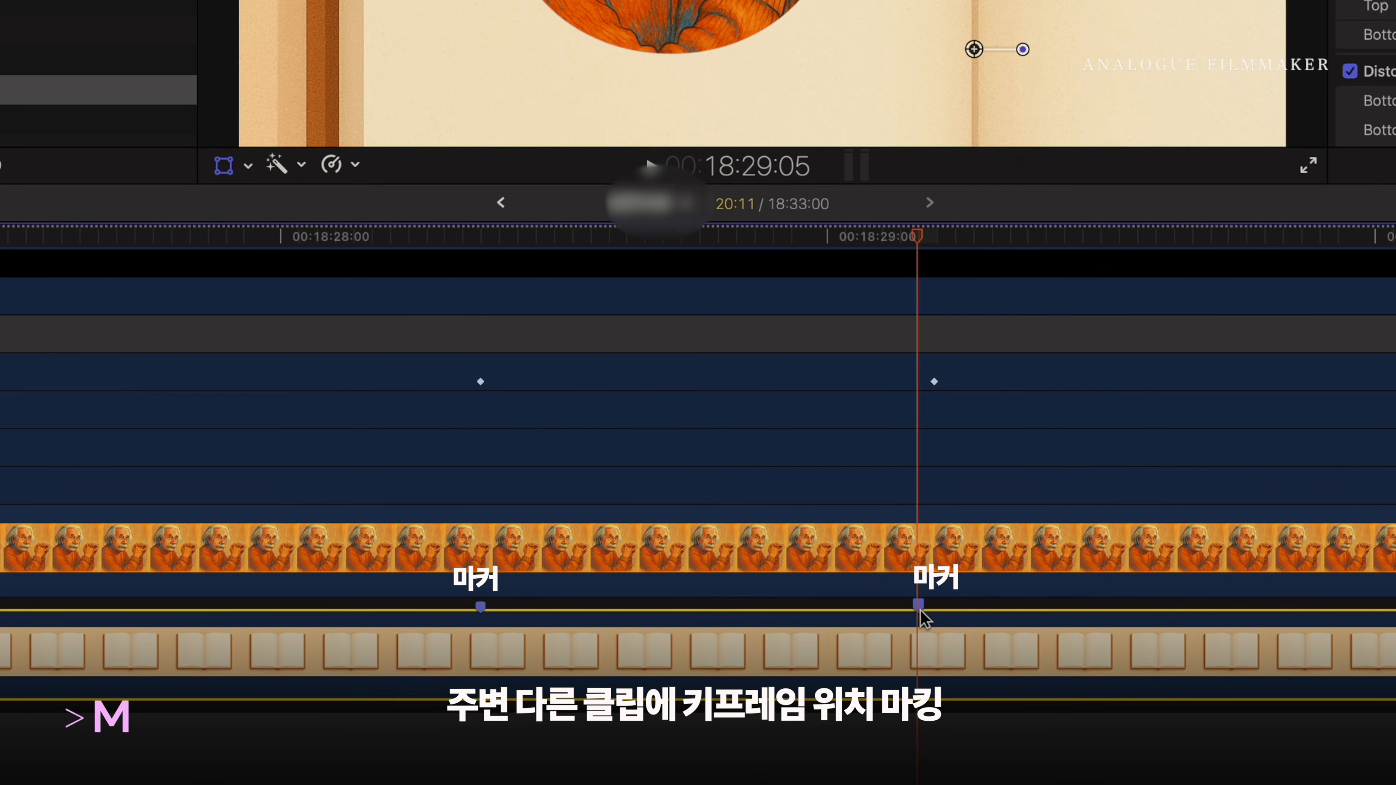
{"action": "left_click_drag", "start_coordinate": [920, 609], "coordinate": [941, 608]}
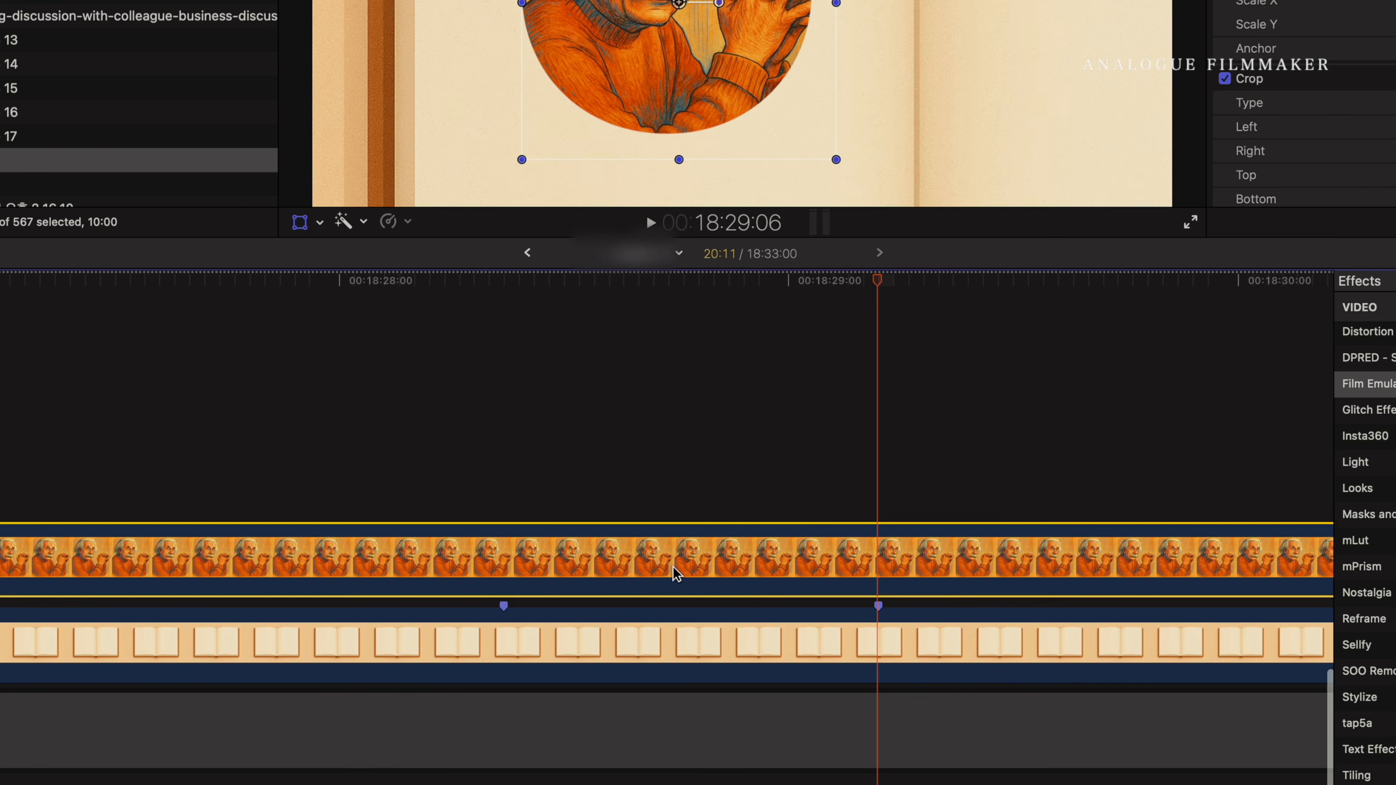
Step: Turn the portrait clip into a new compound clip in the 3-28-25 event
{"action": "right_click", "coordinate": [676, 573]}
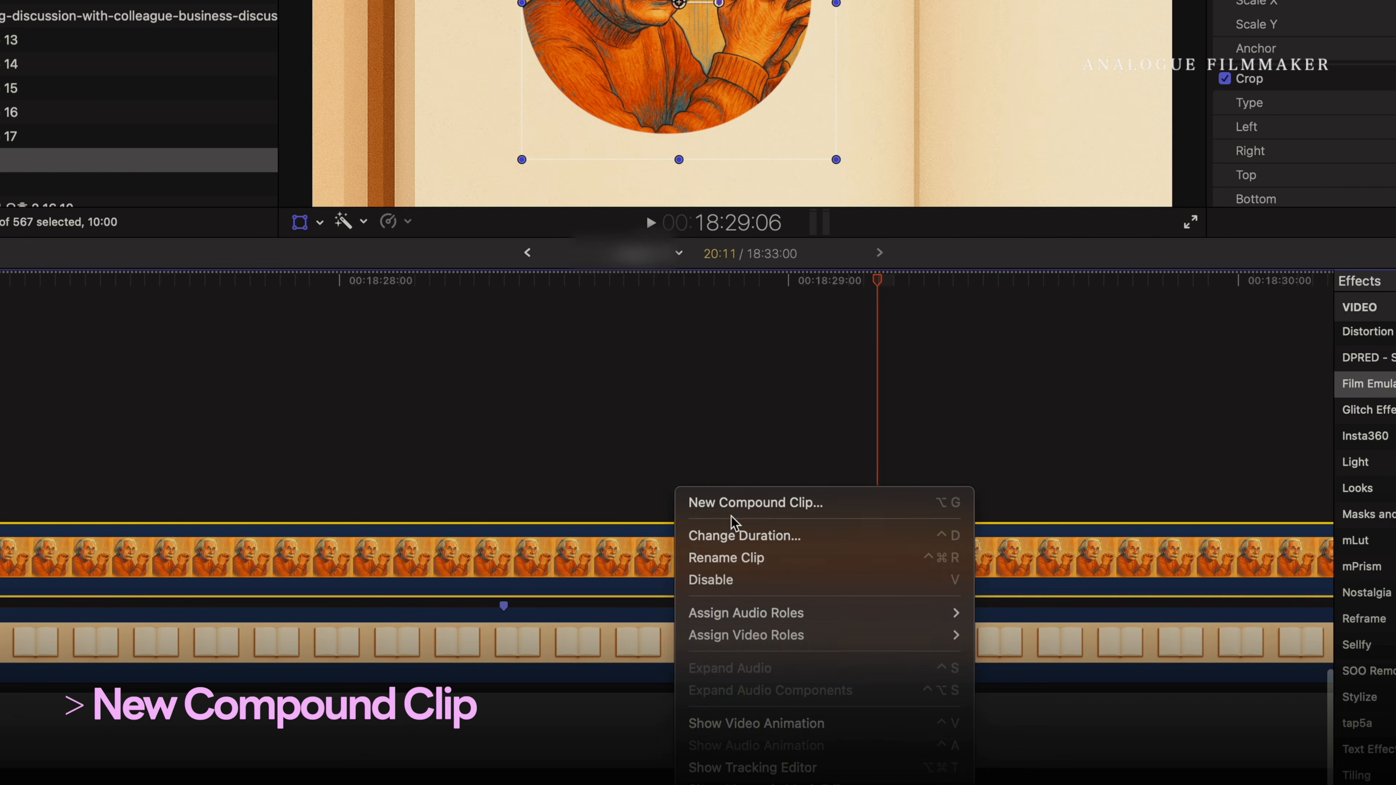
{"action": "left_click", "coordinate": [729, 500]}
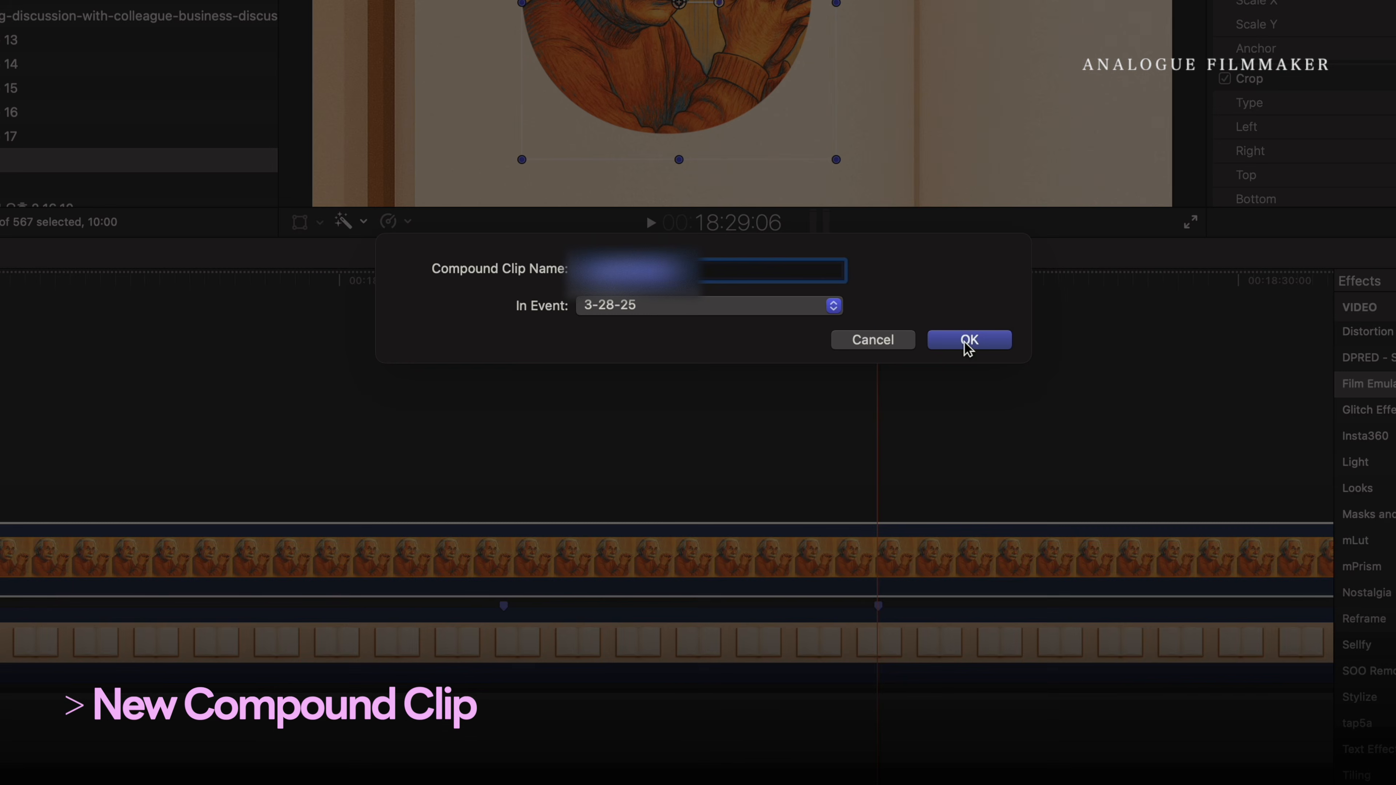
{"action": "left_click", "coordinate": [965, 342]}
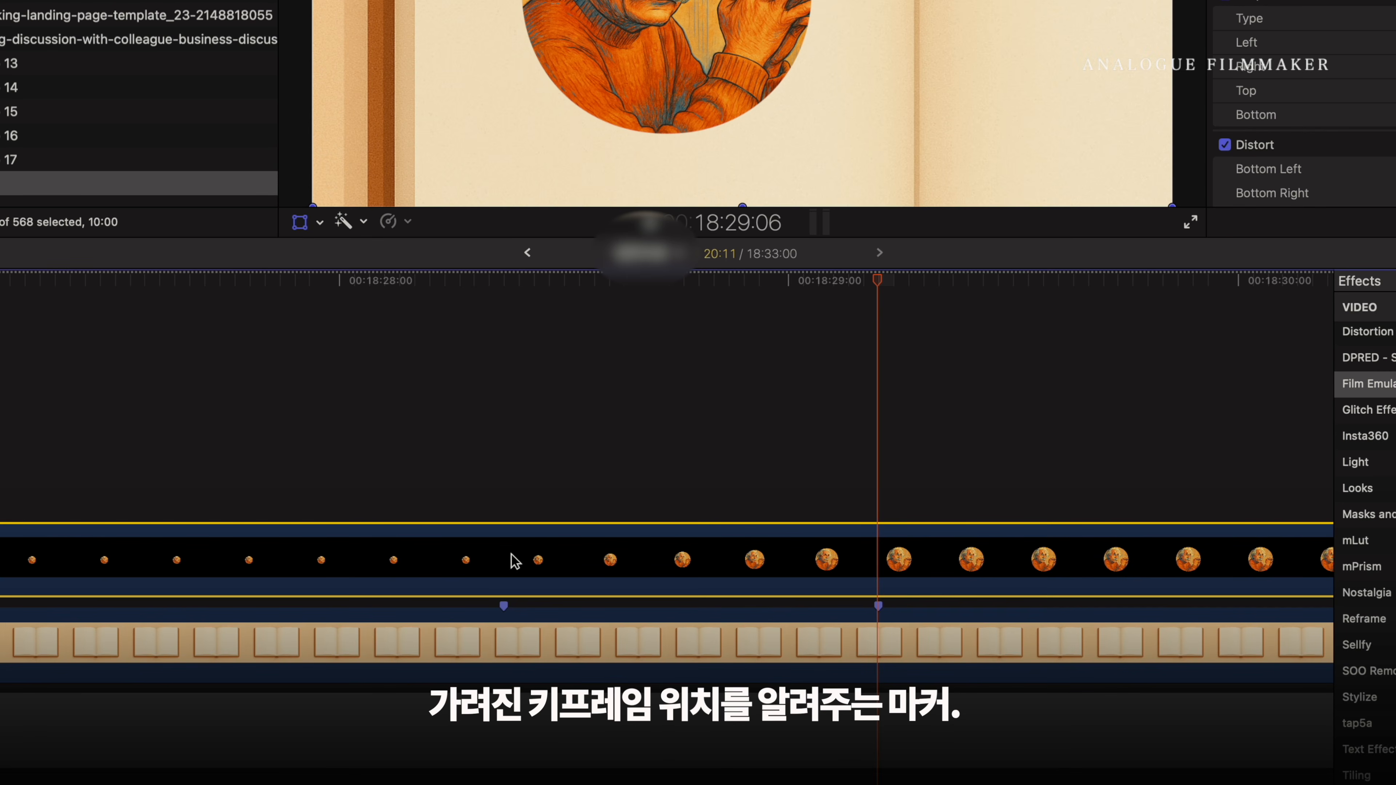
Step: Trim the portrait and book clips to start shortly before the first marker, and apply Blade Speed to the portrait at the second marker
{"action": "left_click", "coordinate": [428, 298]}
{"action": "left_click", "coordinate": [379, 655]}
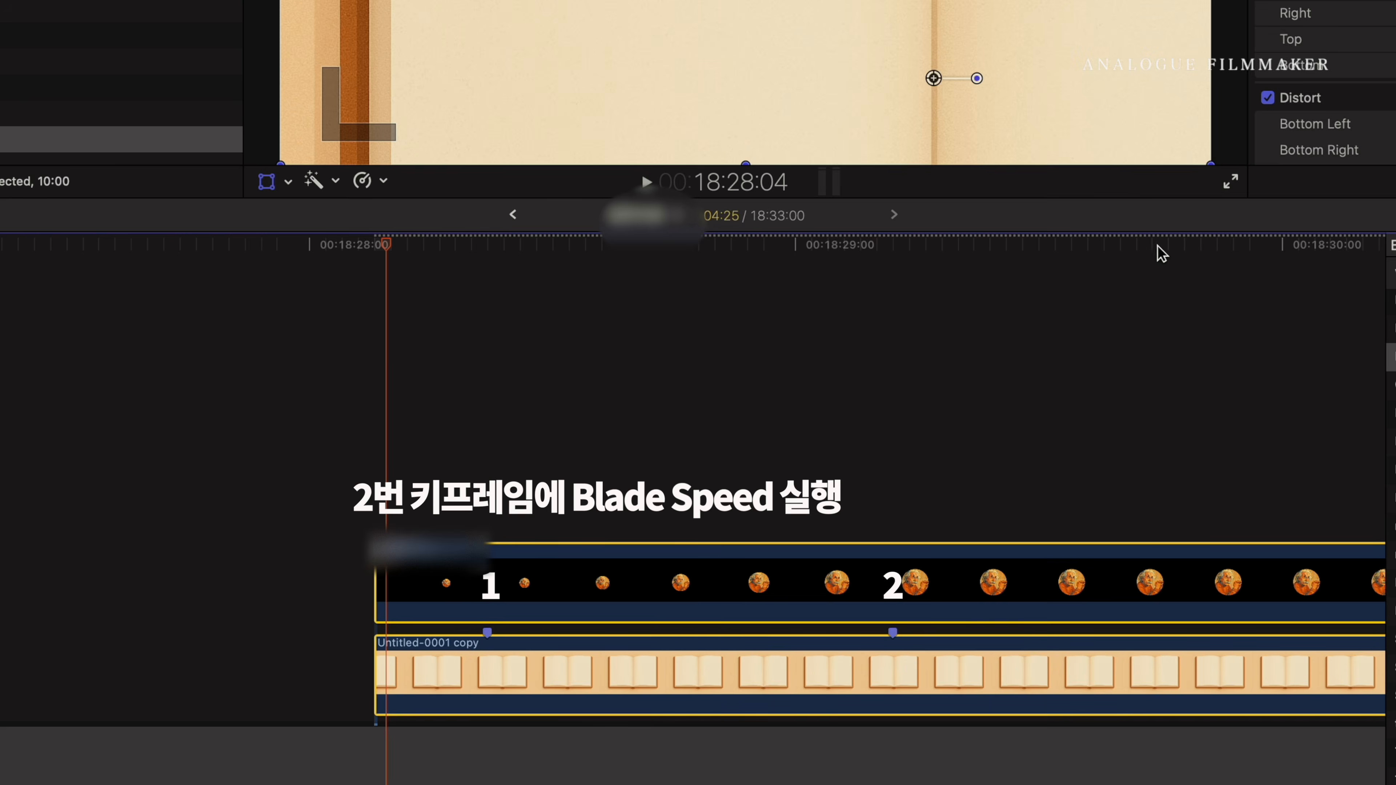
{"action": "left_click", "coordinate": [891, 245]}
{"action": "left_click", "coordinate": [372, 185]}
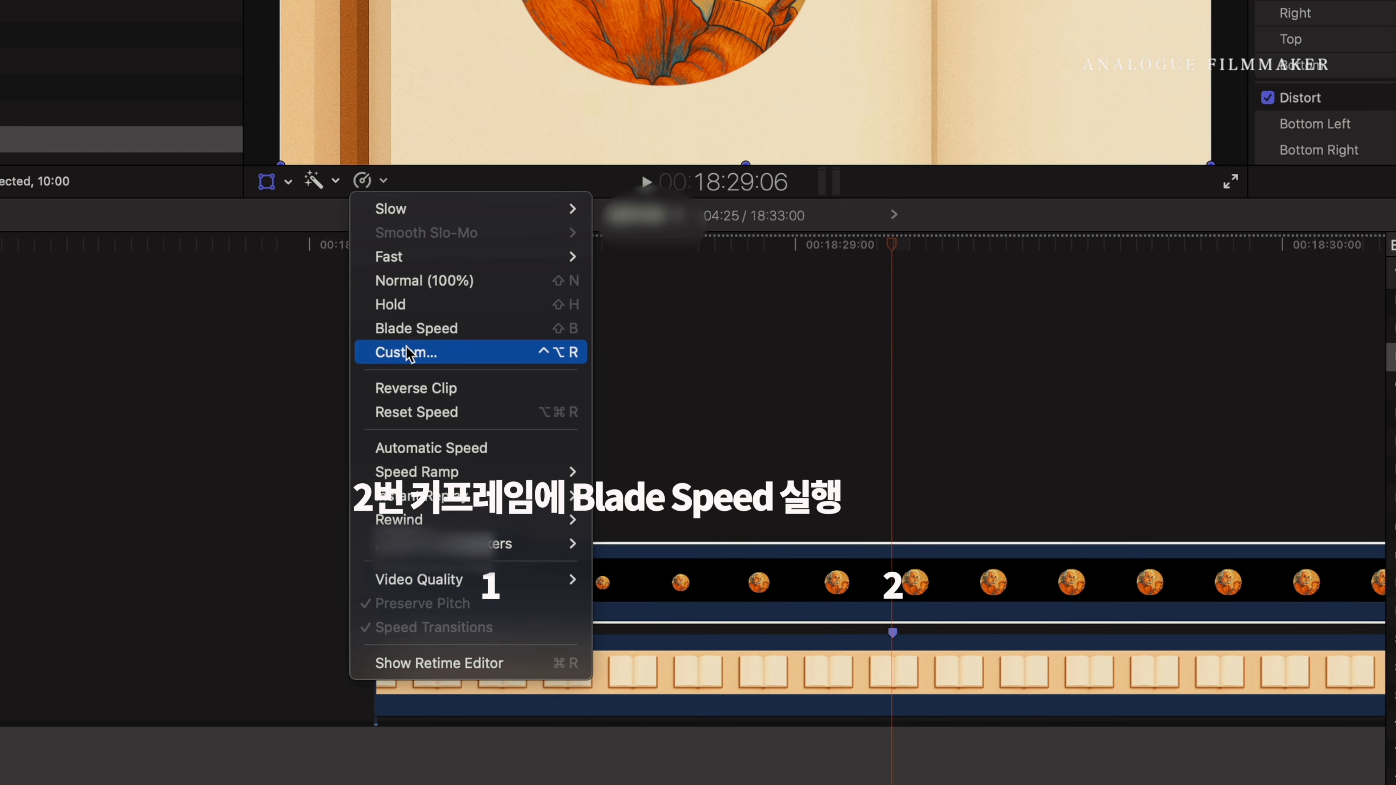
{"action": "left_click", "coordinate": [409, 332]}
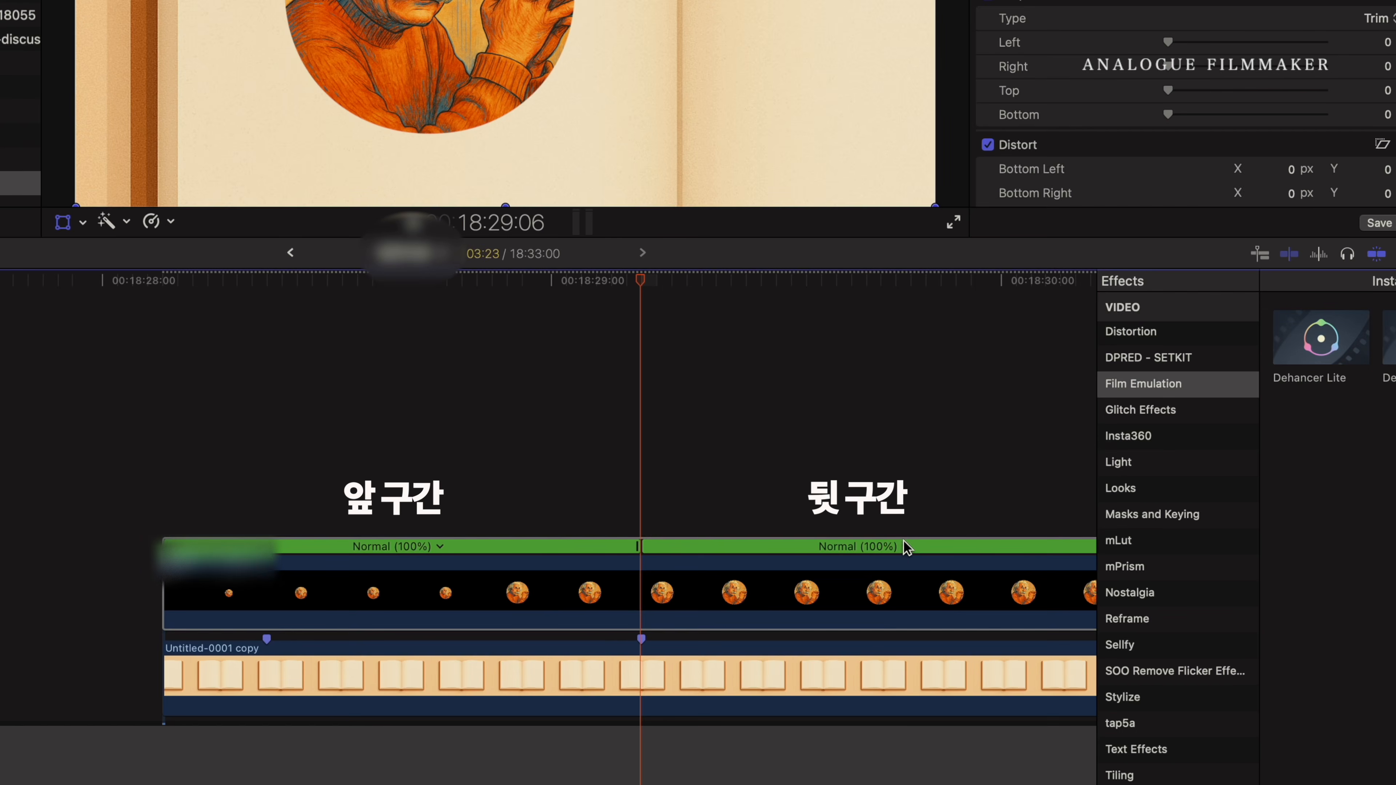
Step: Set a custom speed rate of 1% on the portrait segment after the second marker
{"action": "left_click", "coordinate": [904, 547]}
{"action": "left_click", "coordinate": [944, 655]}
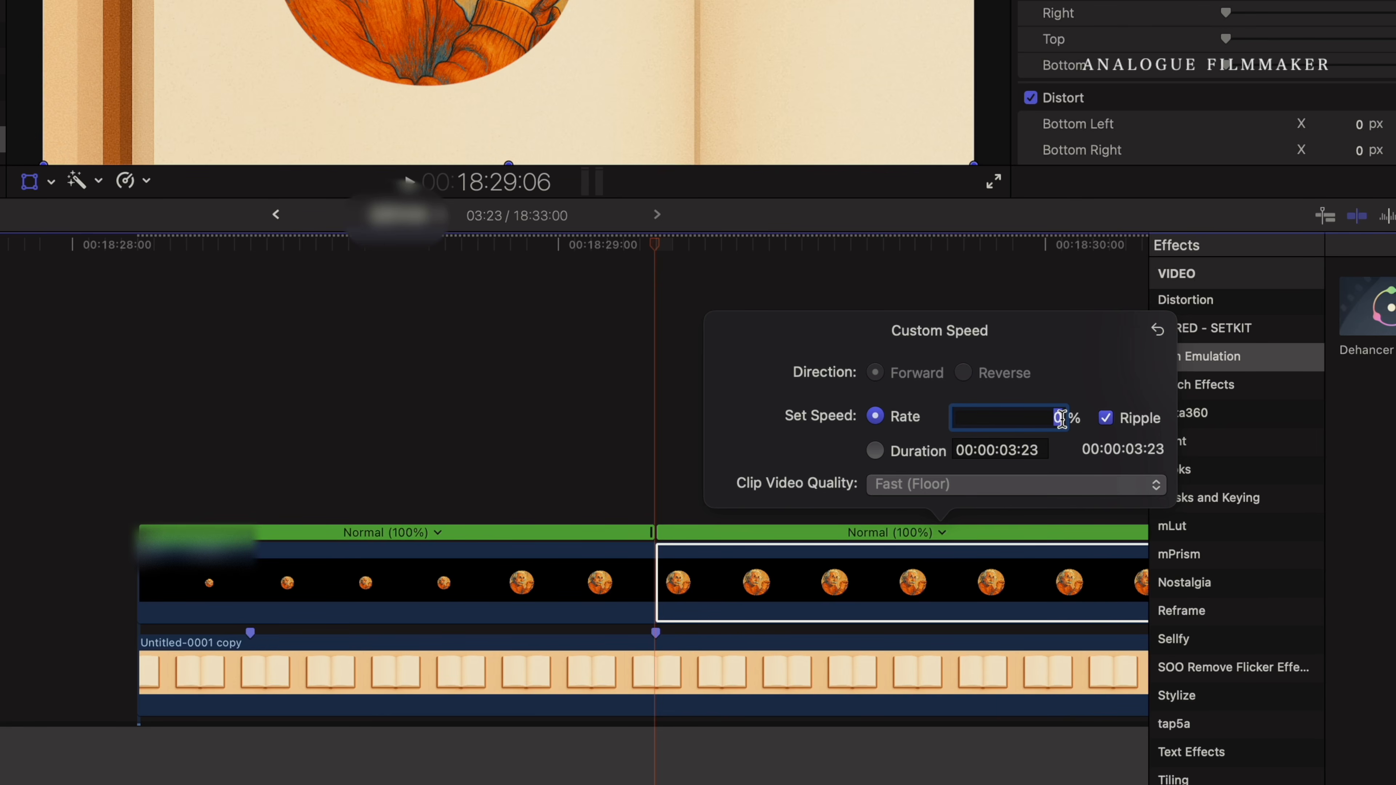
{"action": "type", "text": "1"}
{"action": "key", "text": "Return"}
Step: Set the portrait segment before the second marker to Fast 4x and play the result from the clip's start
{"action": "left_click", "coordinate": [208, 597]}
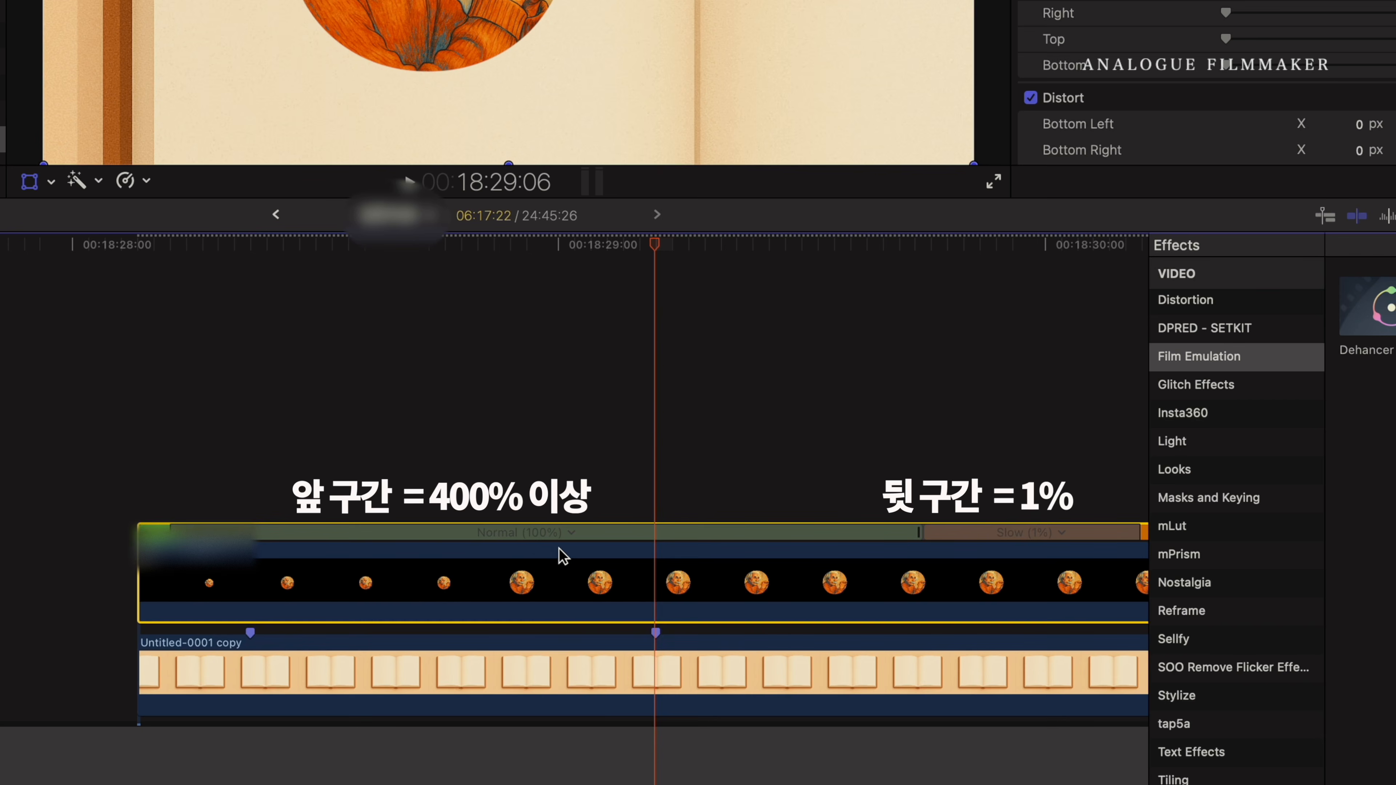
{"action": "left_click", "coordinate": [575, 536]}
{"action": "mouse_move", "coordinate": [617, 601]}
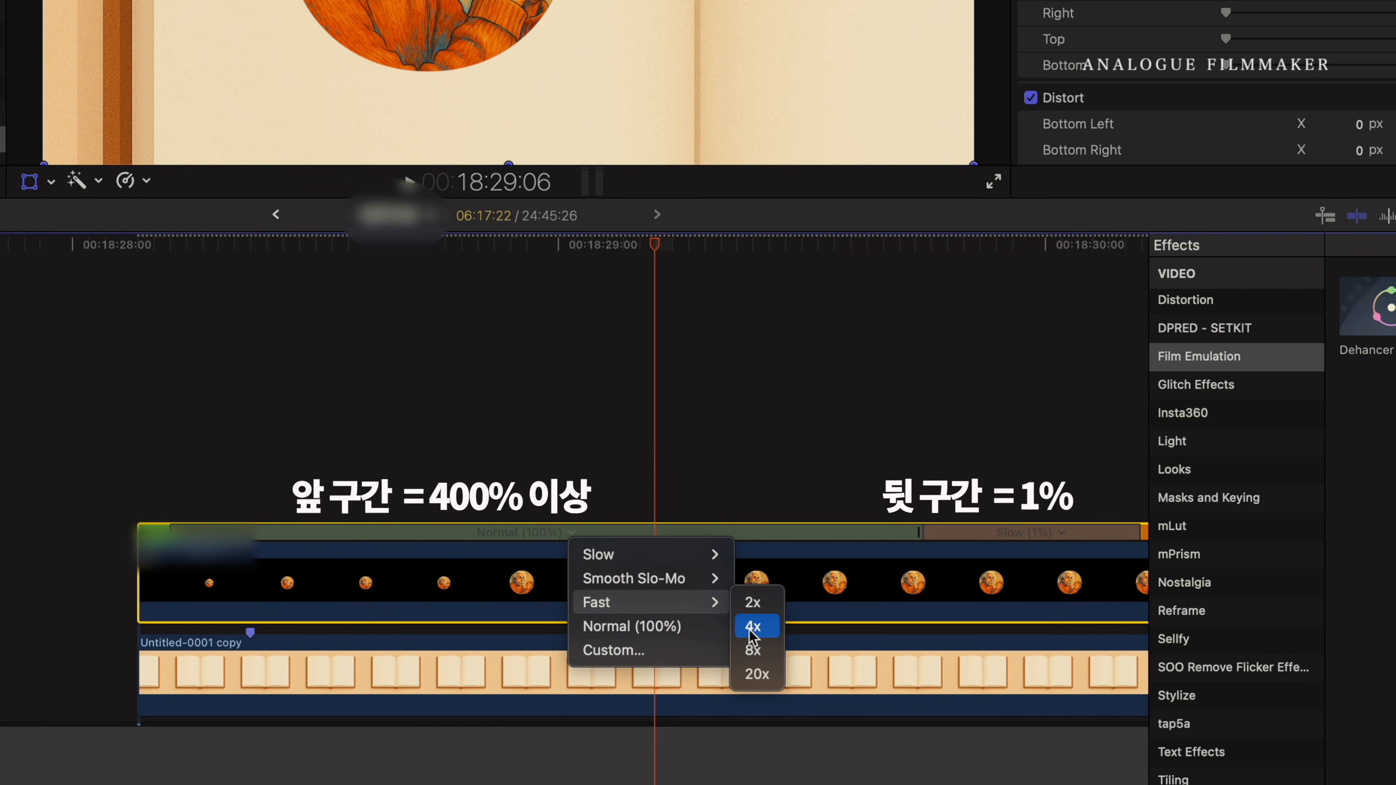
{"action": "left_click", "coordinate": [752, 627]}
{"action": "left_click", "coordinate": [137, 248]}
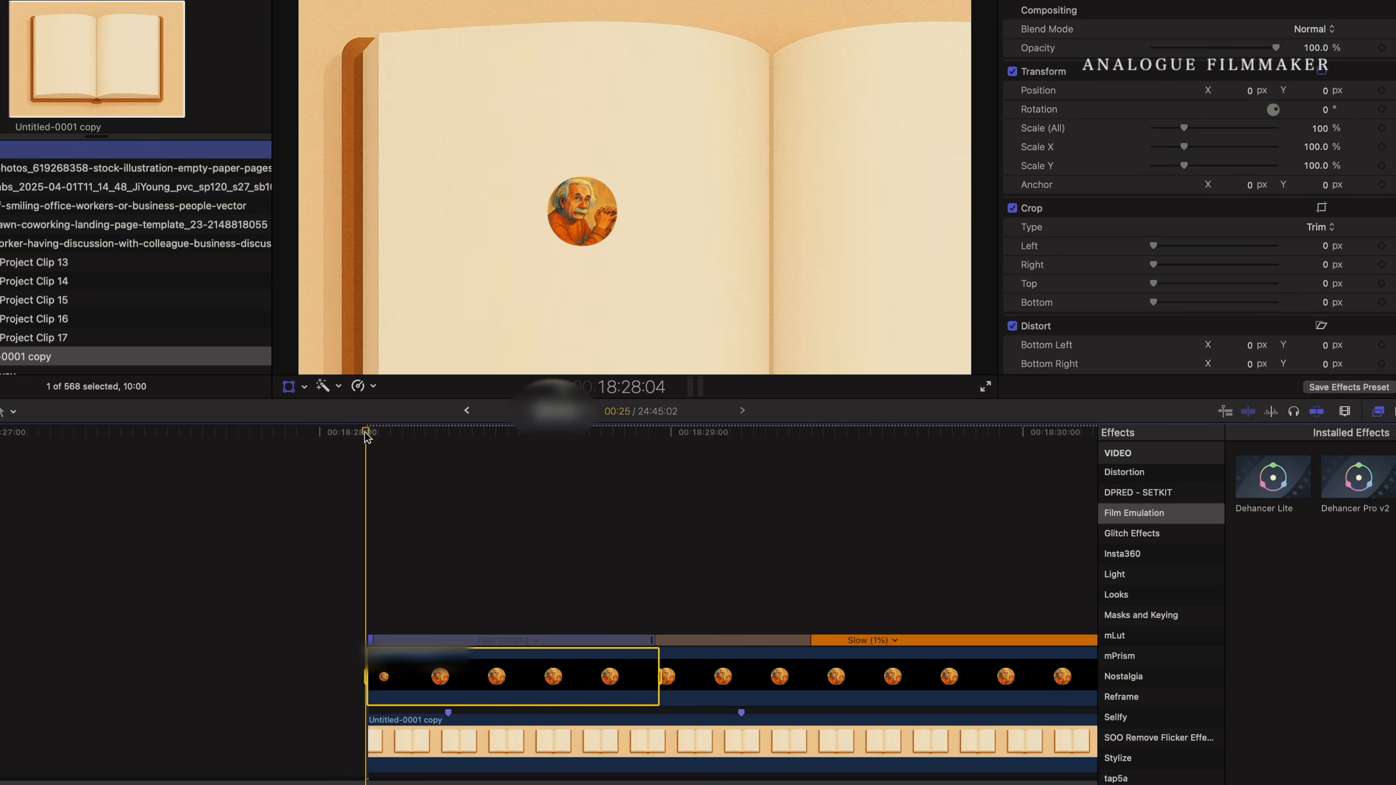
{"action": "key", "text": "space"}
{"action": "key", "text": "space"}
Step: Raise the first portrait segment's speed to Fast 8x and play the animation repeatedly from the clip's start
{"action": "left_click", "coordinate": [533, 640]}
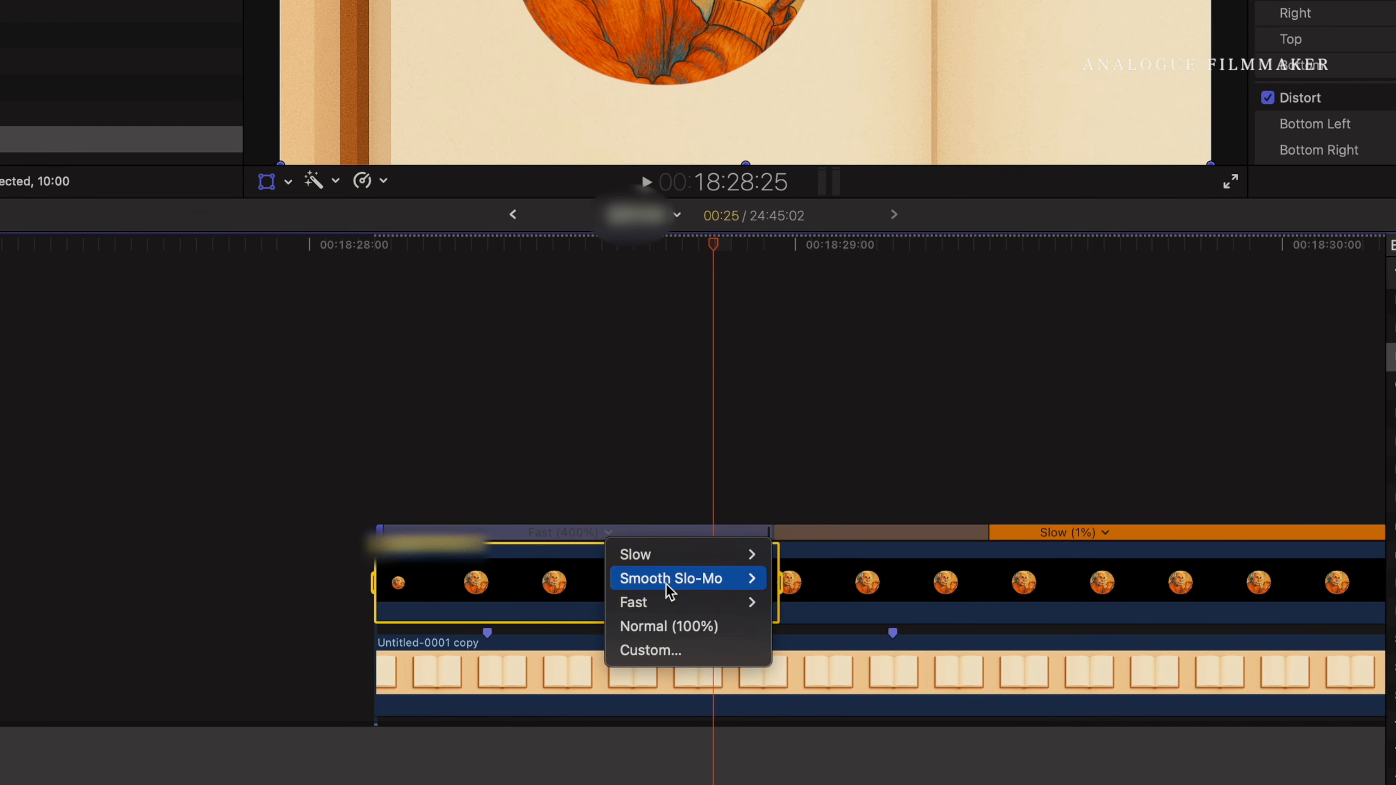
{"action": "mouse_move", "coordinate": [593, 691]}
{"action": "left_click", "coordinate": [801, 653]}
{"action": "left_click", "coordinate": [374, 245]}
{"action": "key", "text": "space"}
{"action": "key", "text": "space"}
{"action": "left_click", "coordinate": [360, 432]}
{"action": "key", "text": "space"}
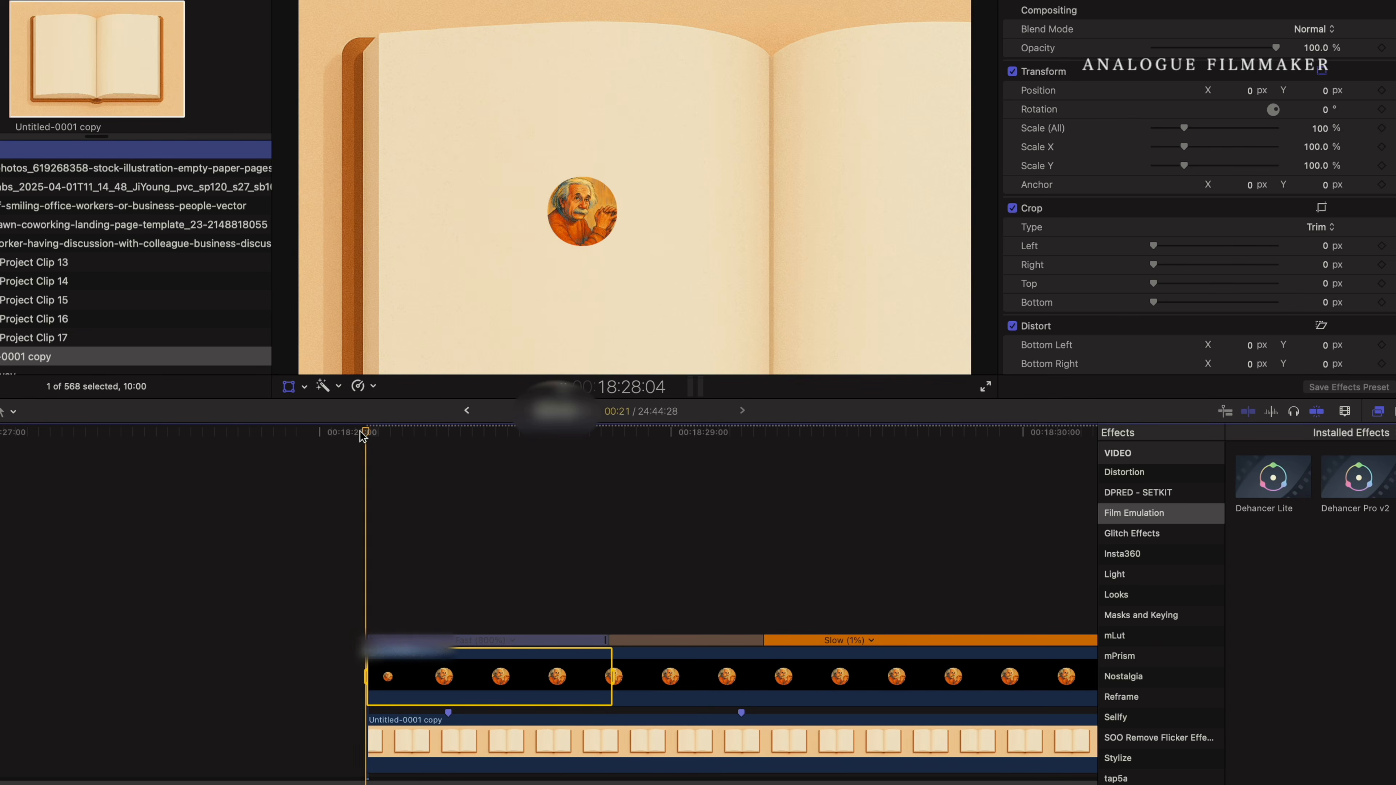
{"action": "key", "text": "space"}
{"action": "left_click", "coordinate": [369, 449]}
{"action": "key", "text": "space"}
{"action": "key", "text": "space"}
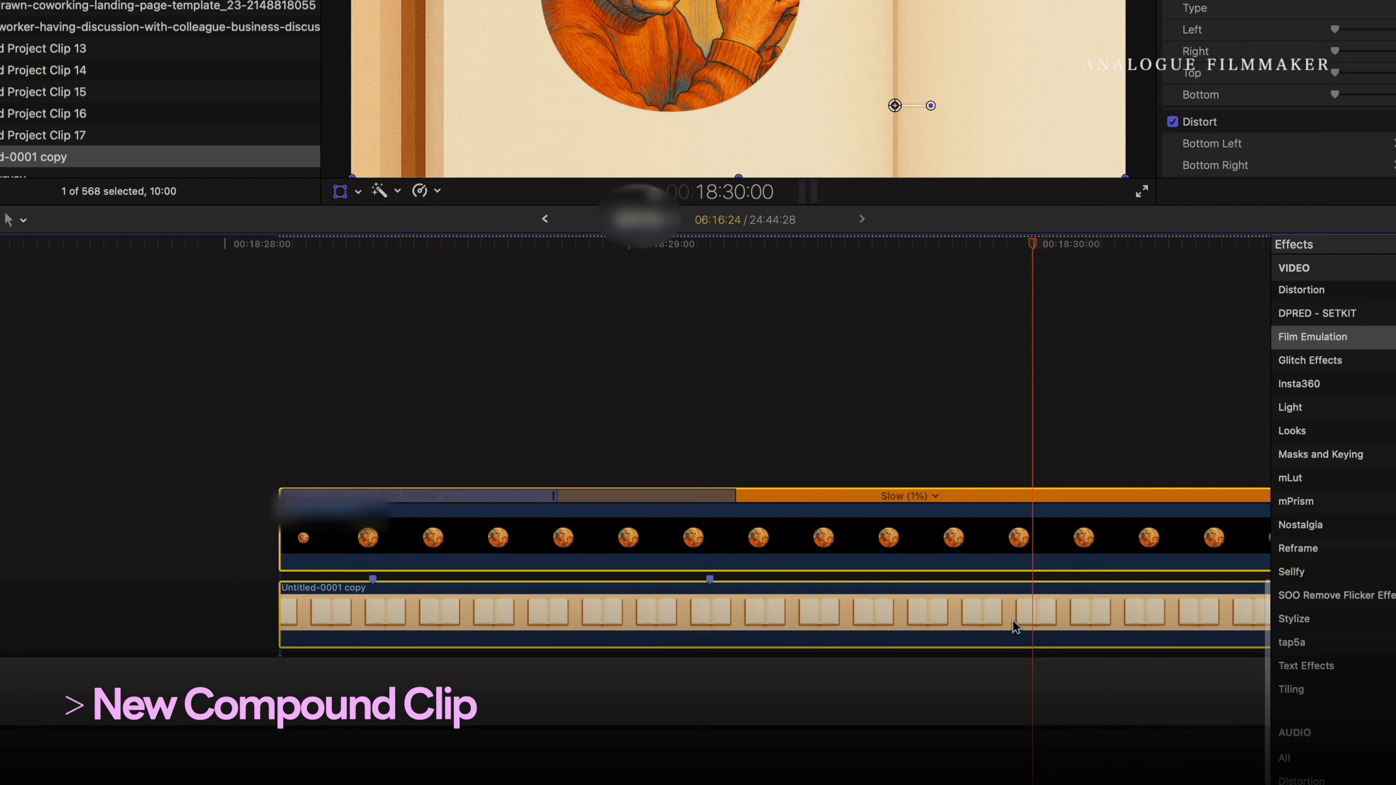
Step: Combine the retimed portrait clip and the book clip into one new compound clip
{"action": "right_click", "coordinate": [1008, 763]}
{"action": "left_click", "coordinate": [907, 606]}
{"action": "left_click", "coordinate": [942, 298]}
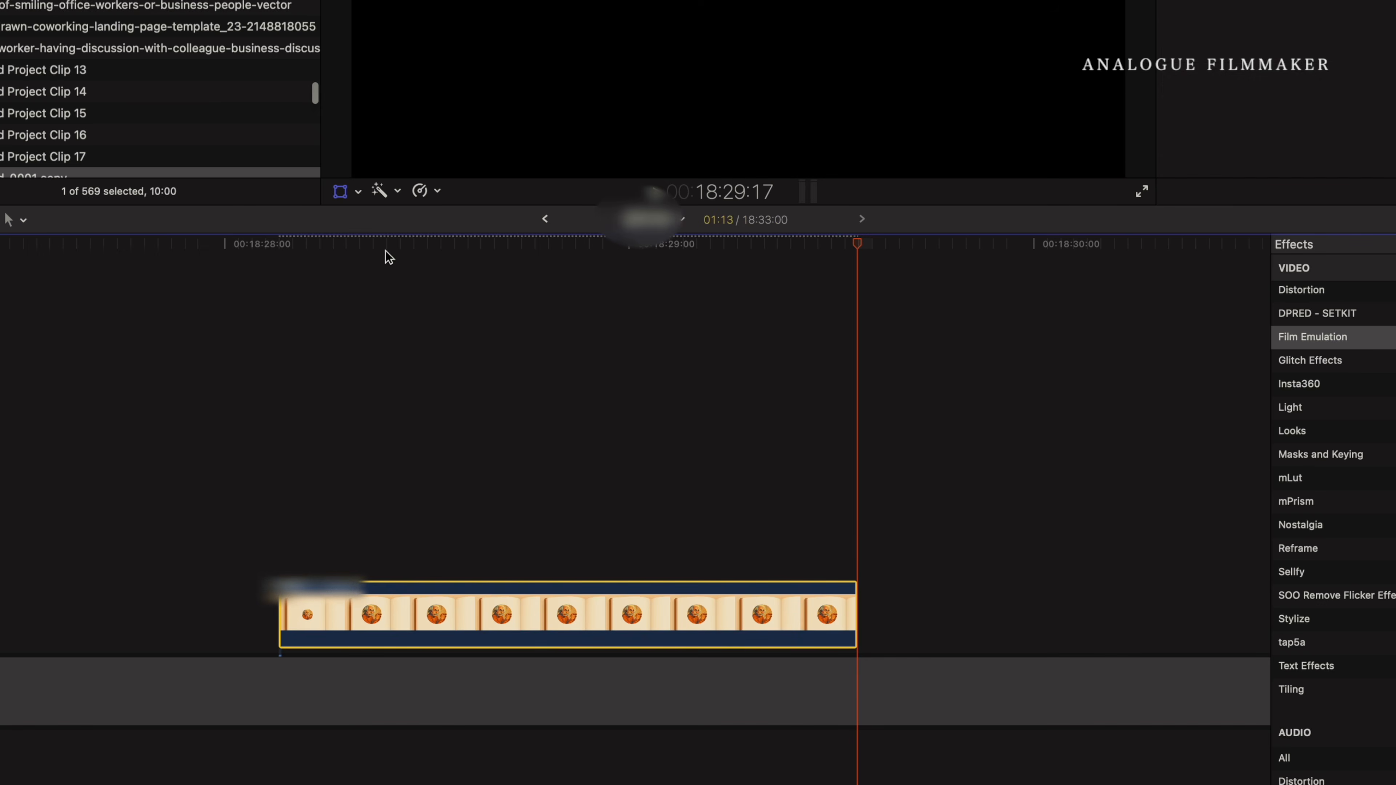
Step: Display the compound clip's retiming bar, speed the clip up to about 29 frames long, and preview it
{"action": "key", "text": "super+r"}
{"action": "left_click_drag", "start_coordinate": [842, 577], "coordinate": [708, 577]}
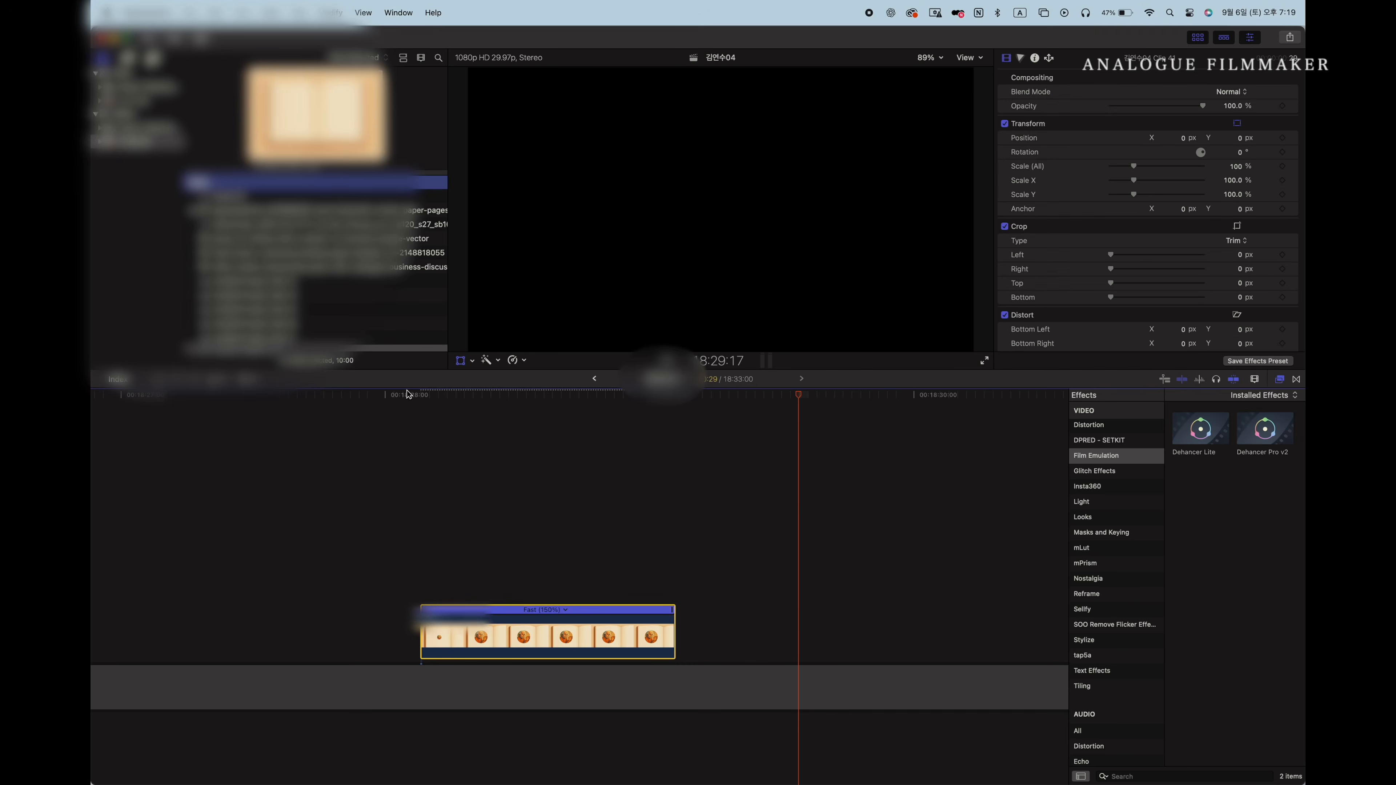
{"action": "left_click", "coordinate": [420, 395]}
{"action": "key", "text": "space"}
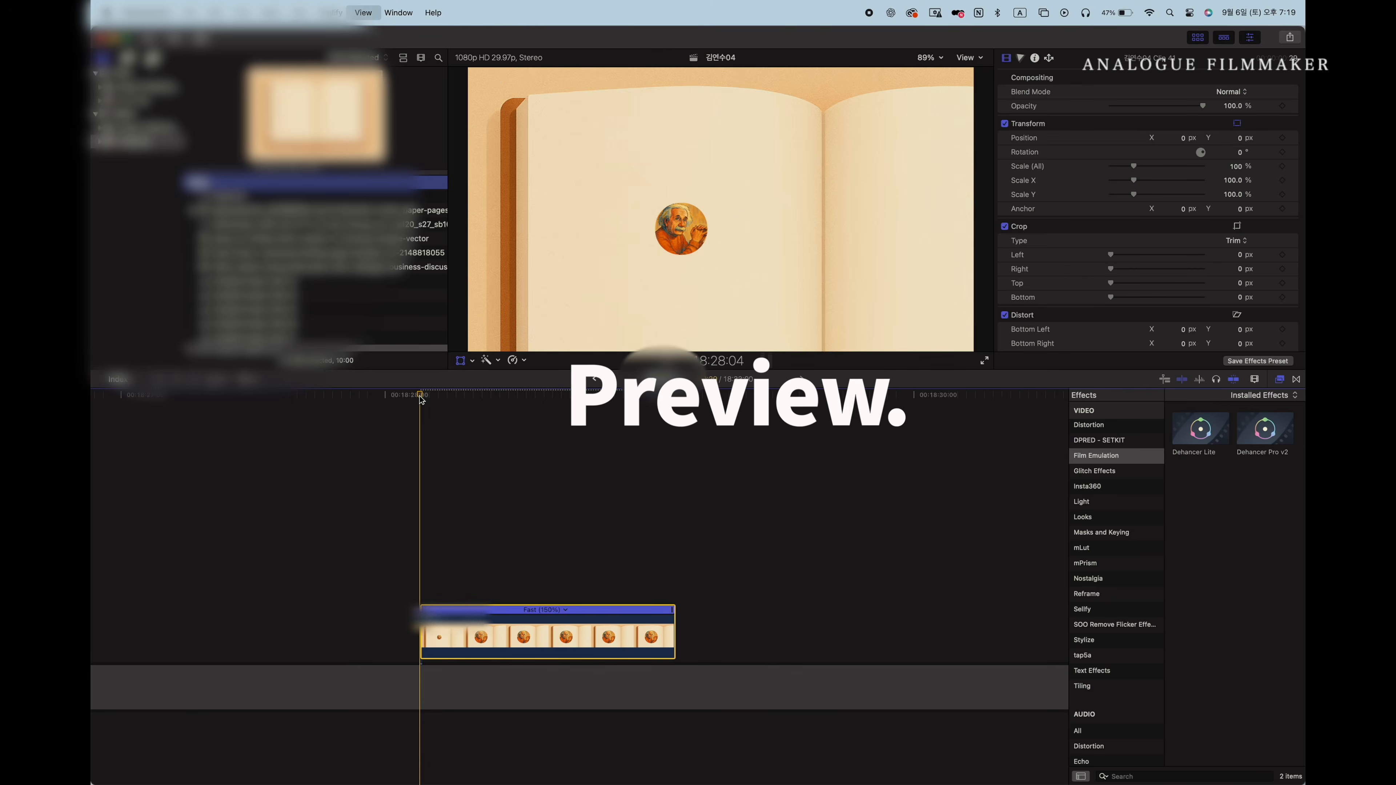
{"action": "key", "text": "space"}
Step: Stretch the compound clip's retiming to a slow speed of about 72% and preview it from the start
{"action": "left_click_drag", "start_coordinate": [671, 611], "coordinate": [946, 612]}
{"action": "left_click", "coordinate": [421, 396]}
{"action": "key", "text": "space"}
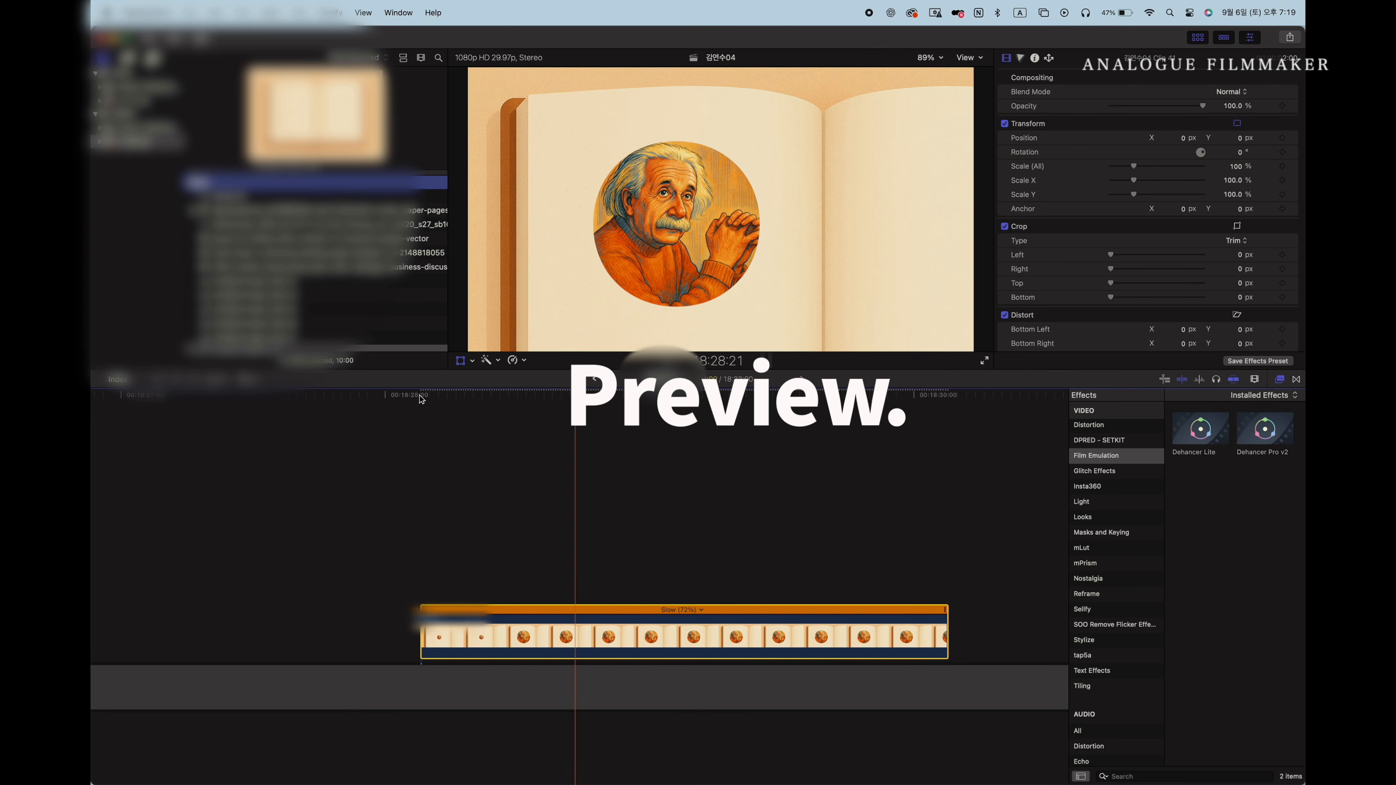
{"action": "key", "text": "space"}
Step: Slow the compound clip further to about 62% by extending its retiming, and play it from the start
{"action": "left_click_drag", "start_coordinate": [945, 610], "coordinate": [1033, 610]}
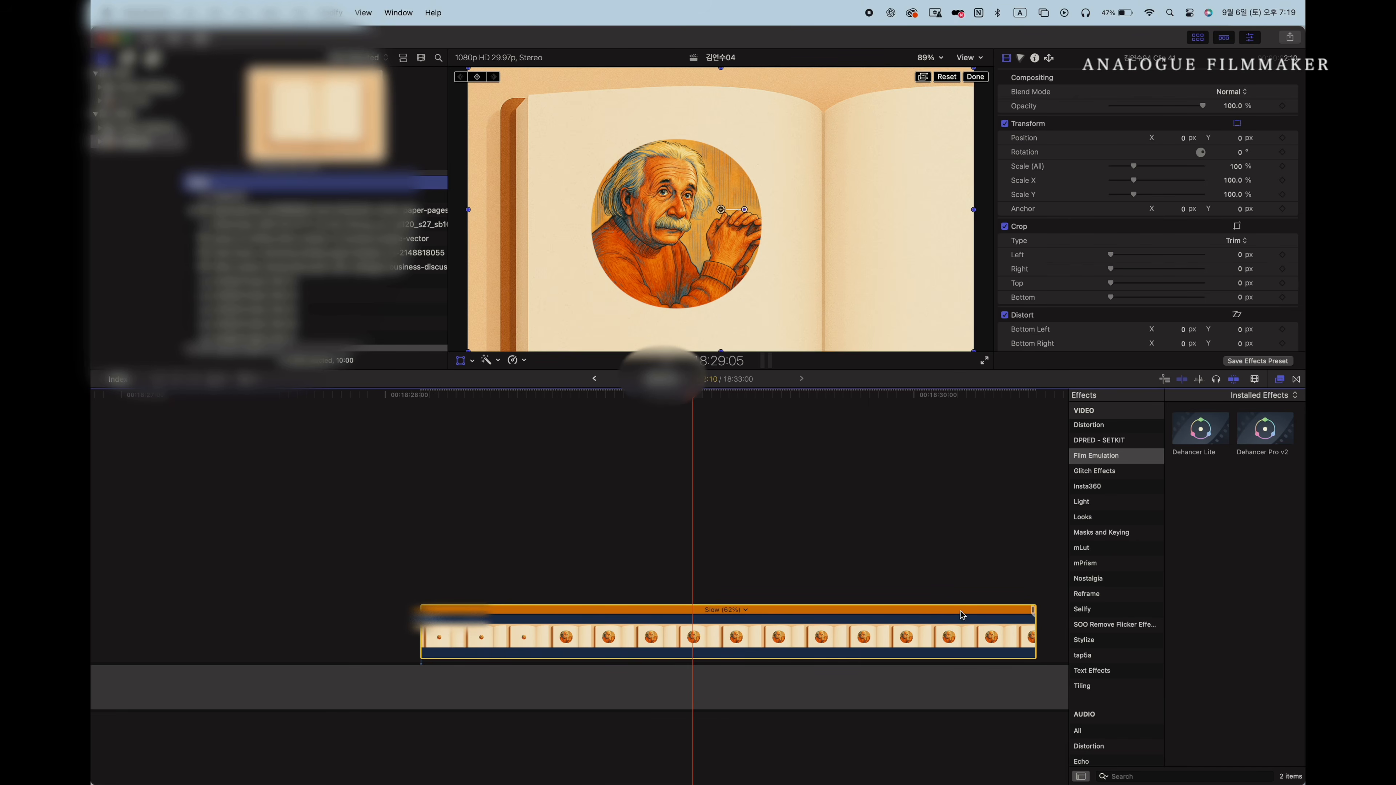
{"action": "left_click", "coordinate": [420, 396]}
{"action": "key", "text": "space"}
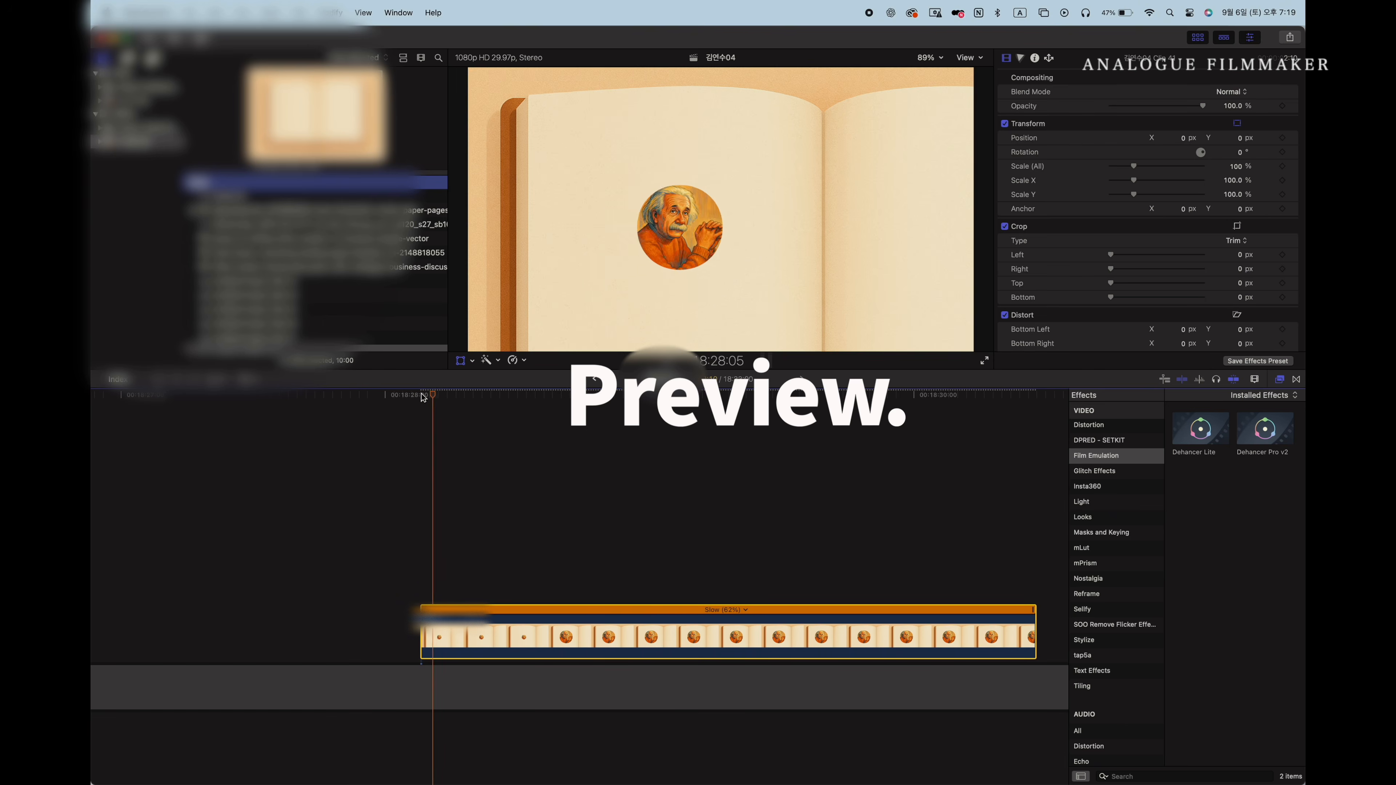
{"action": "key", "text": "space"}
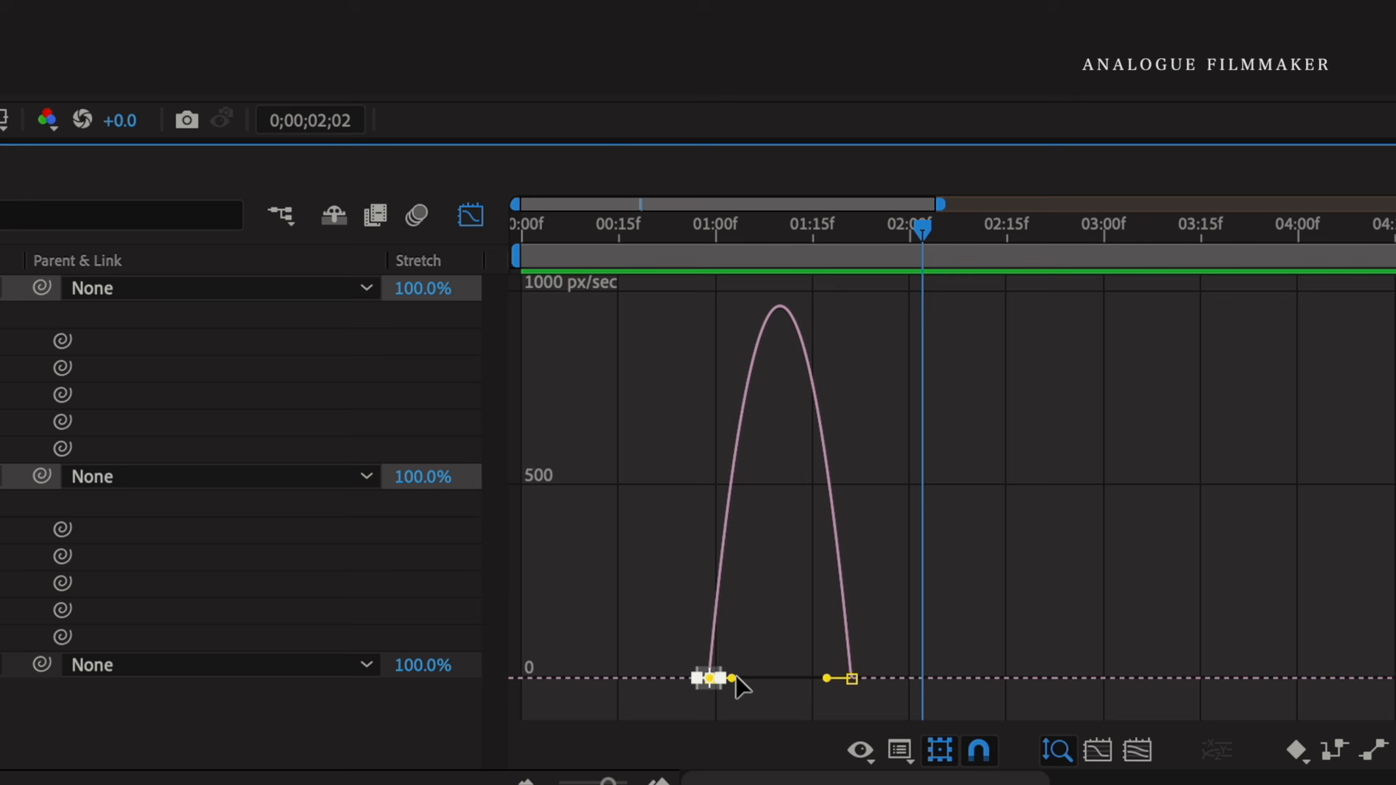
Step: In After Effects, pull the bars' Position speed handles inward to form a sharp central peak, and preview from 0;00;00;27
{"action": "left_click_drag", "start_coordinate": [737, 684], "coordinate": [791, 690]}
{"action": "left_click_drag", "start_coordinate": [910, 655], "coordinate": [795, 684]}
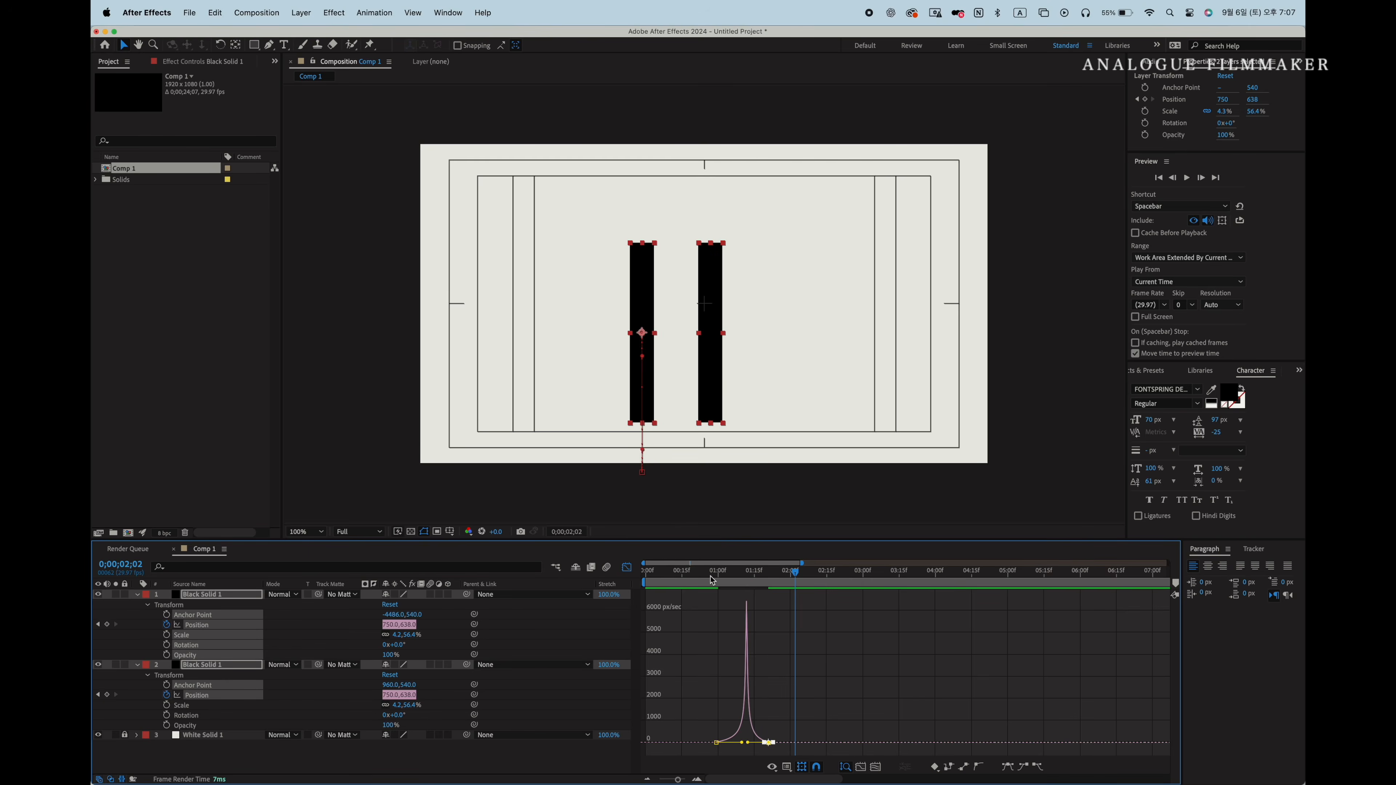
{"action": "left_click", "coordinate": [695, 237]}
{"action": "key", "text": "space"}
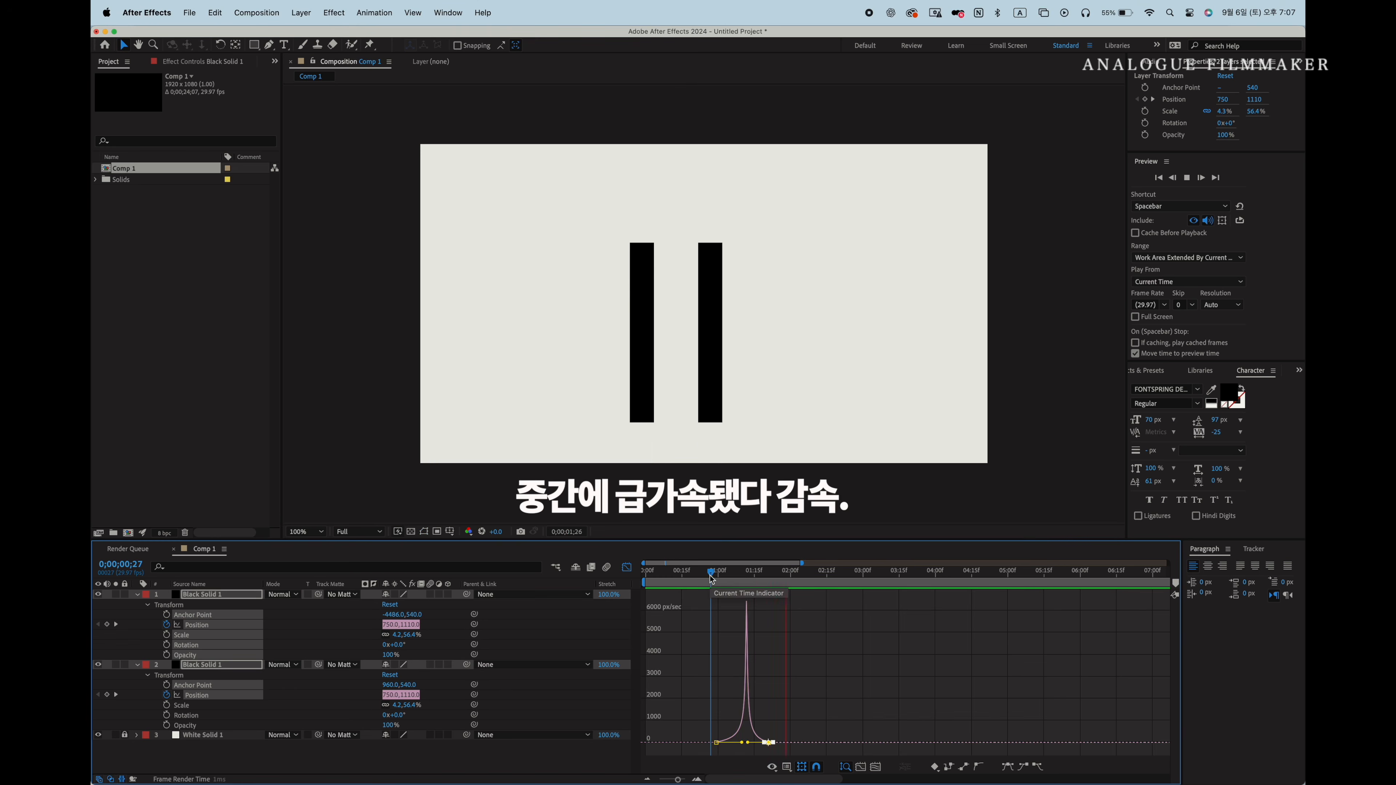
{"action": "key", "text": "space"}
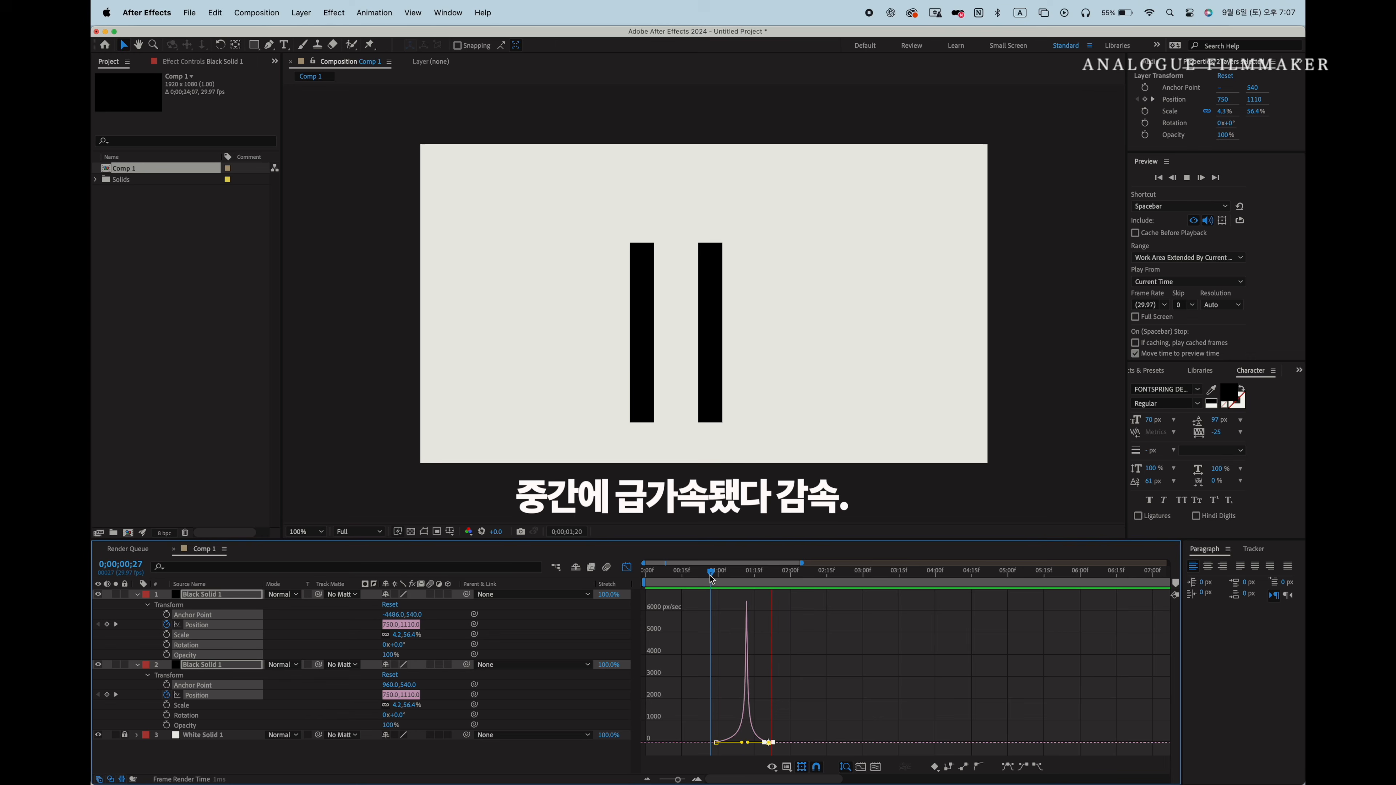
{"action": "key", "text": "space"}
{"action": "key", "text": "space"}
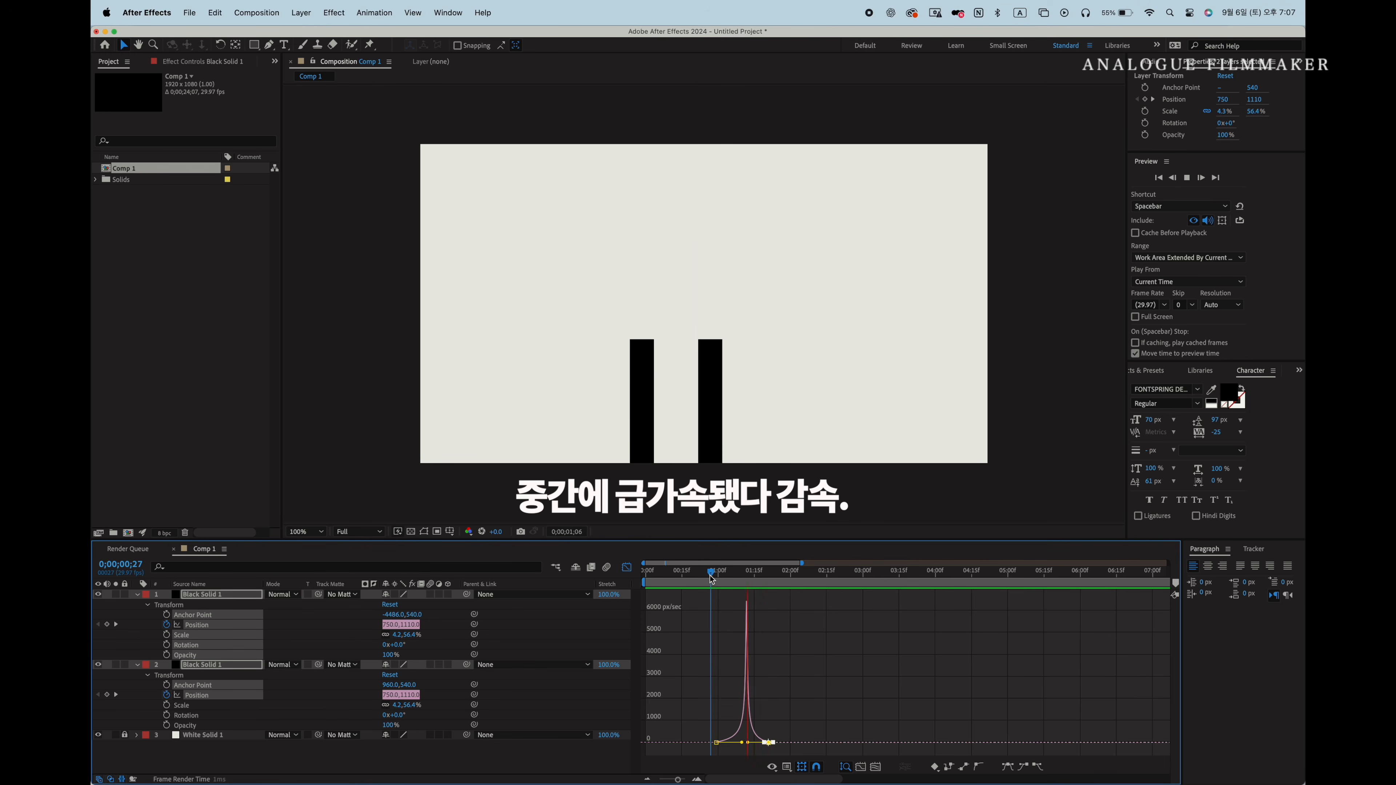
{"action": "key", "text": "space"}
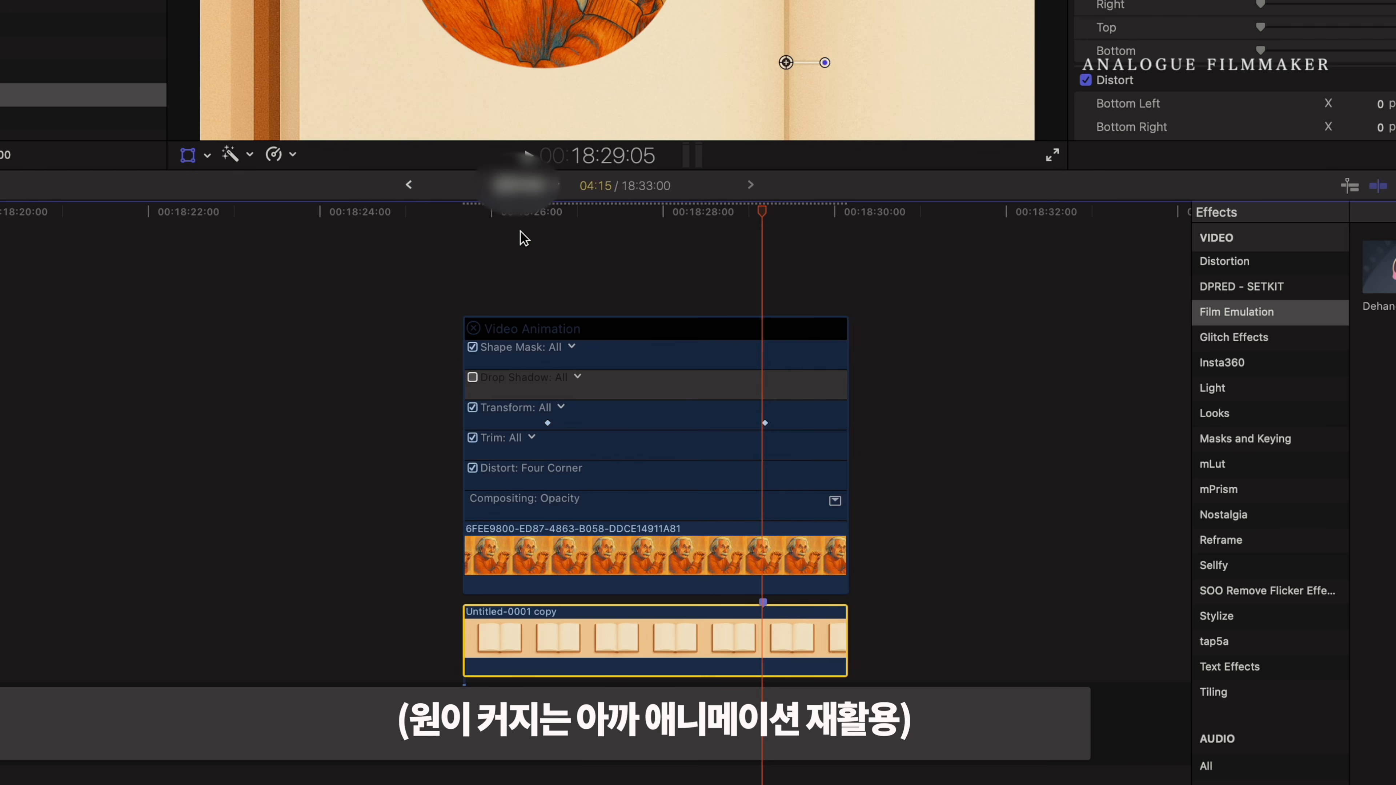
Step: In Final Cut Pro, add markers to the book clip at the portrait's first keyframe and again shortly after it
{"action": "left_click", "coordinate": [547, 213]}
{"action": "key", "text": "m"}
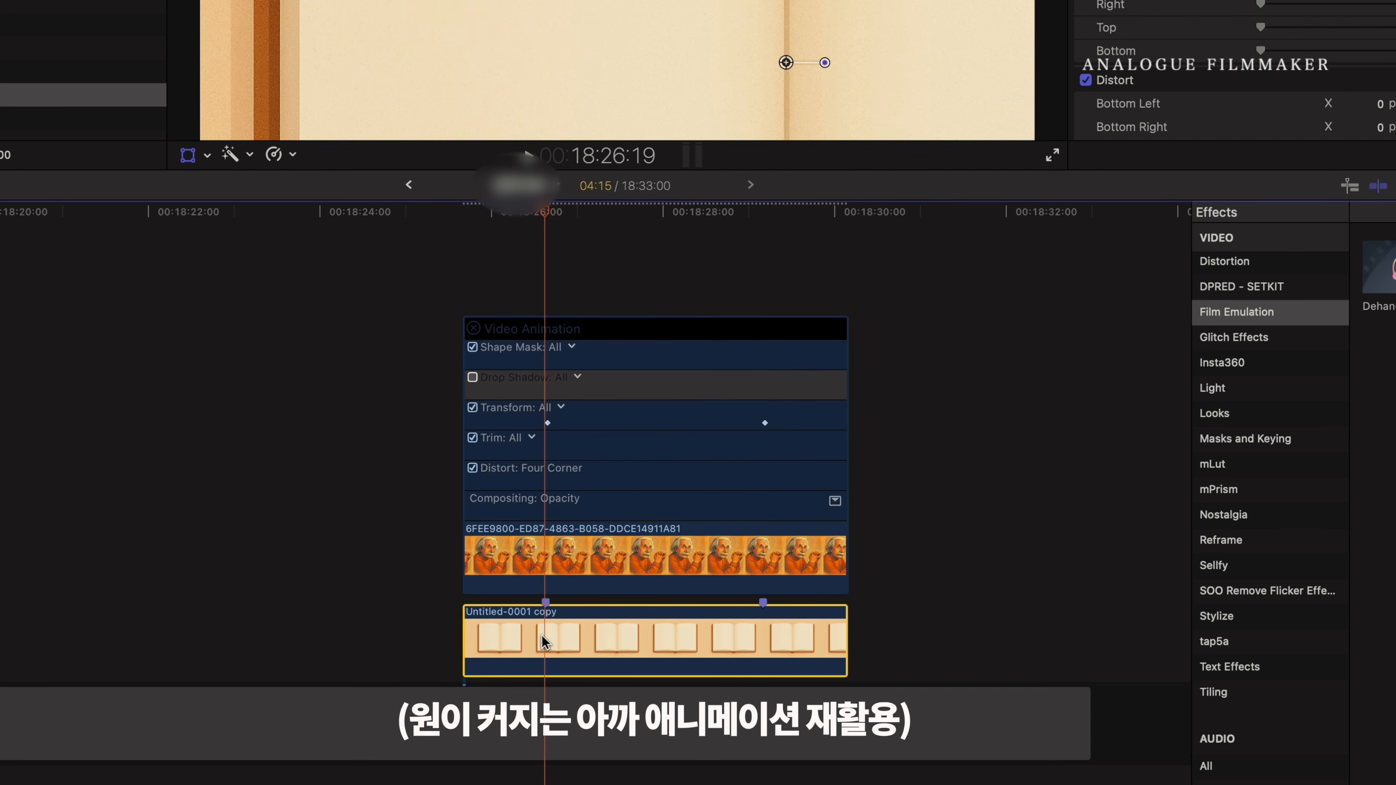
{"action": "left_click_drag", "start_coordinate": [547, 211], "coordinate": [566, 210]}
{"action": "key", "text": "m"}
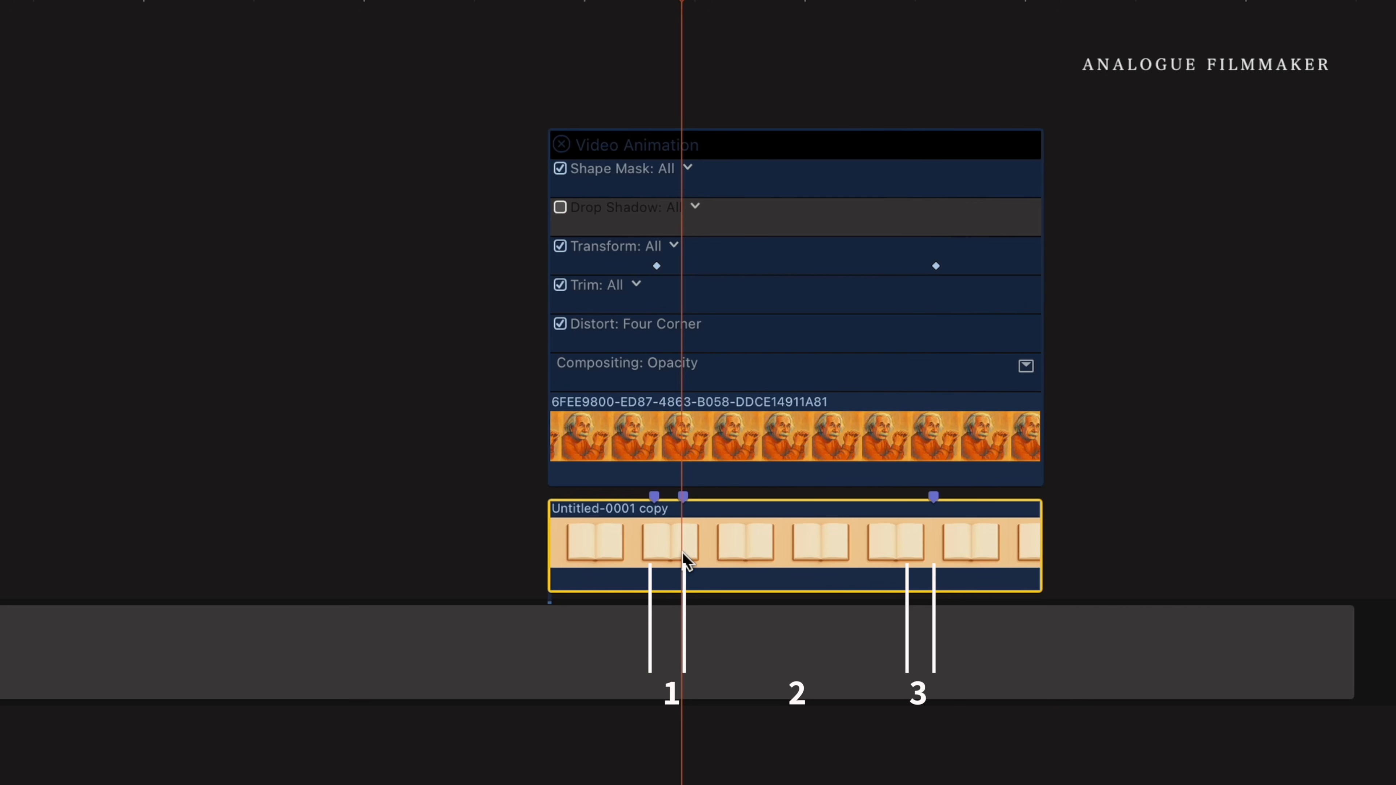
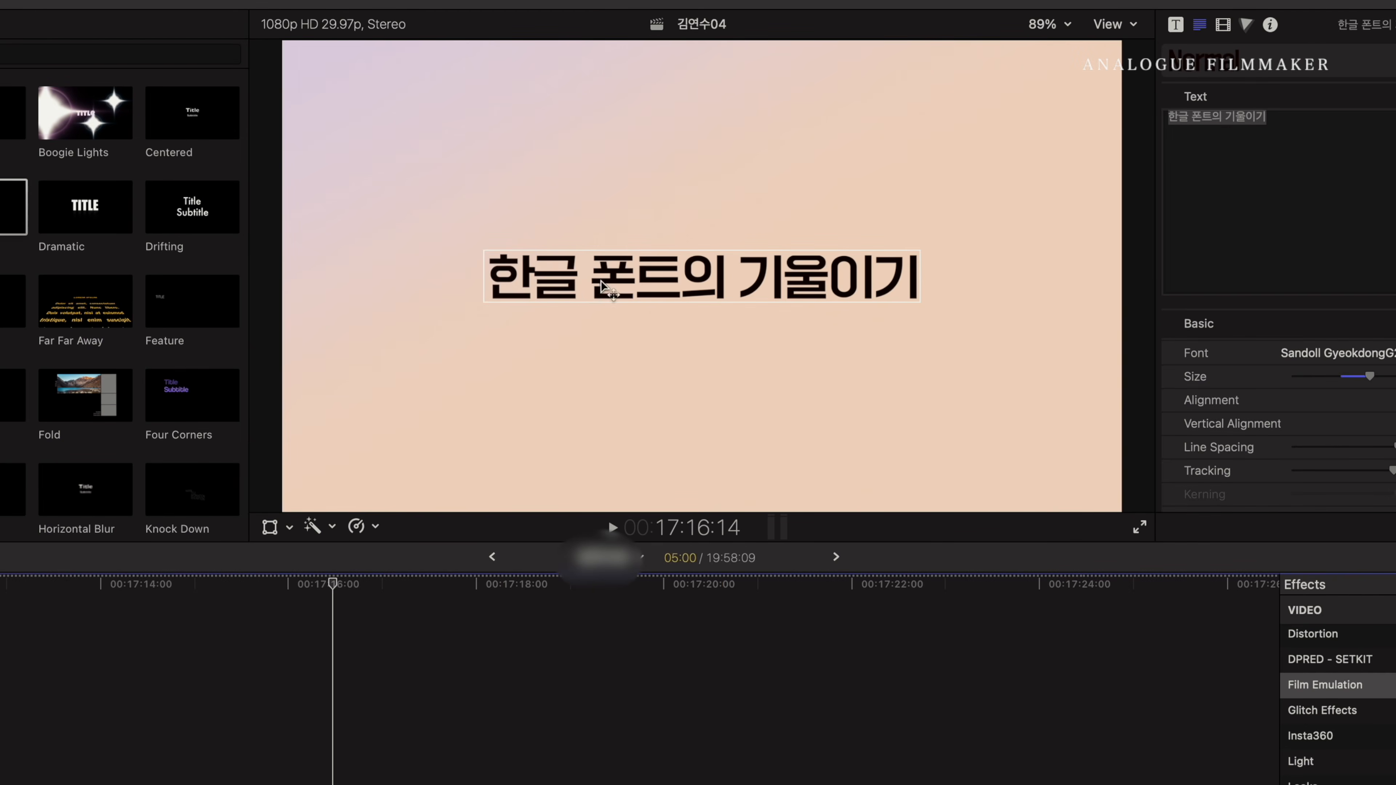
Step: Skew the title "한글 폰트의 기울이기" into a rightward italic slant using Distort, and fit the frame back in the viewer
{"action": "mouse_move", "coordinate": [613, 275]}
{"action": "left_mouse_down"}
{"action": "mouse_move", "coordinate": [614, 322]}
{"action": "mouse_move", "coordinate": [614, 277]}
{"action": "left_mouse_up"}
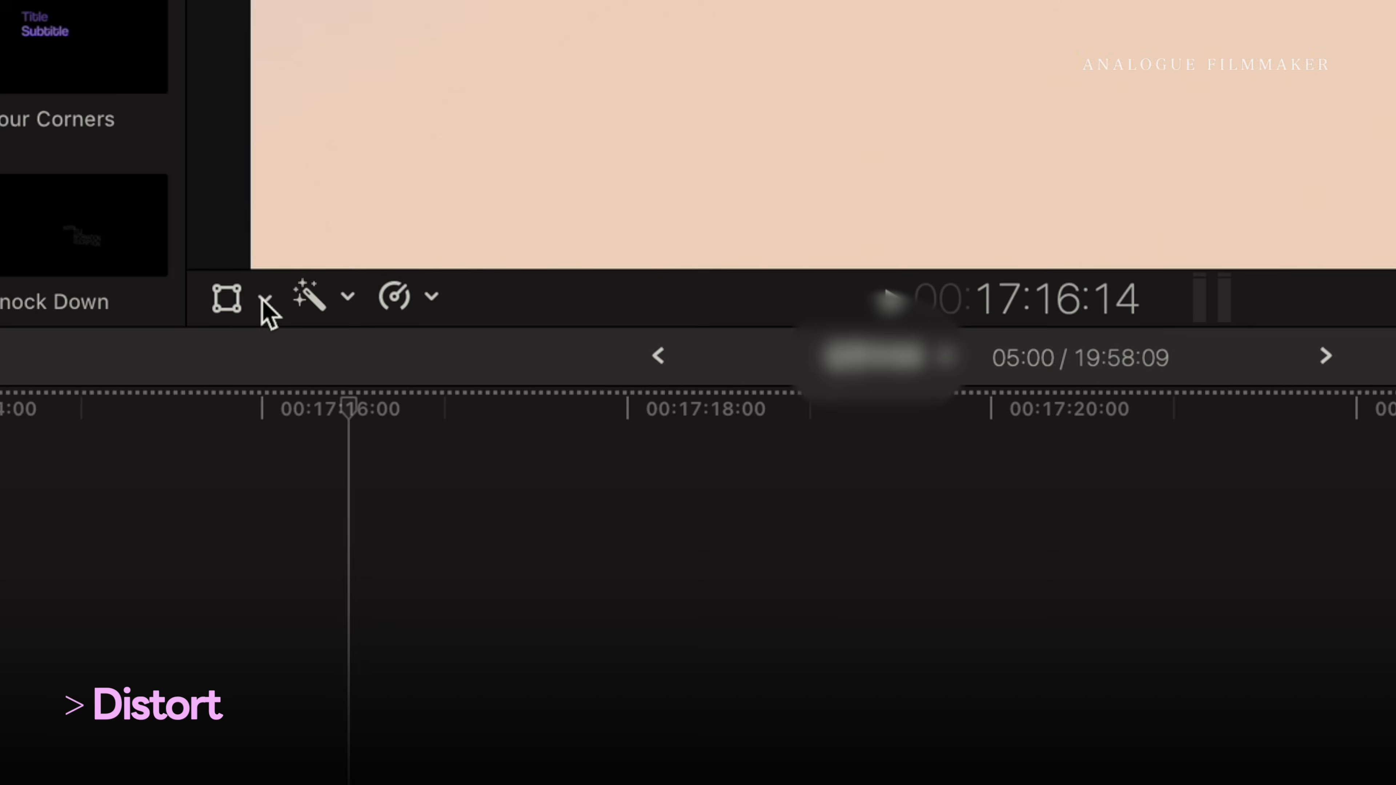
{"action": "left_click", "coordinate": [264, 302]}
{"action": "left_click", "coordinate": [314, 444]}
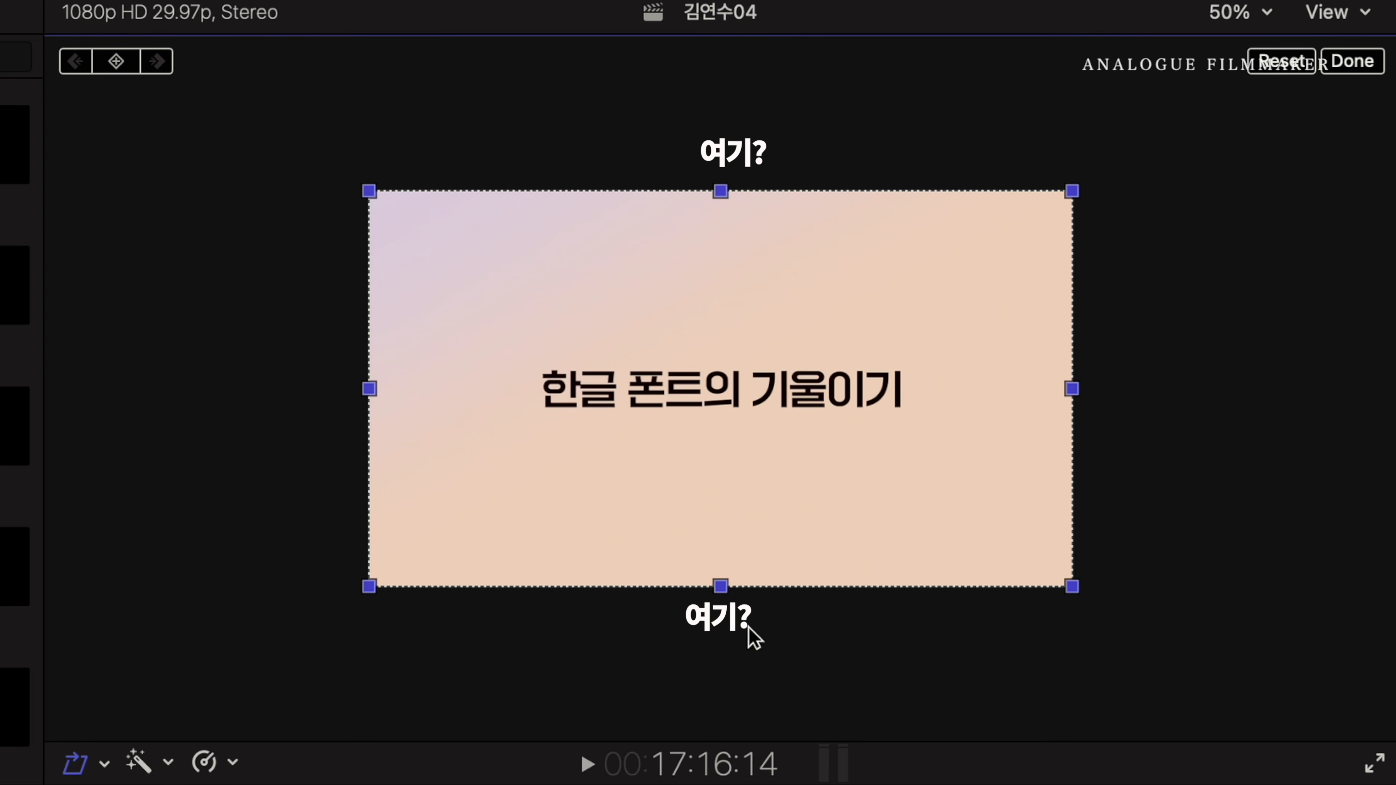
{"action": "left_click_drag", "start_coordinate": [721, 588], "coordinate": [646, 586]}
{"action": "left_click_drag", "start_coordinate": [659, 493], "coordinate": [694, 492]}
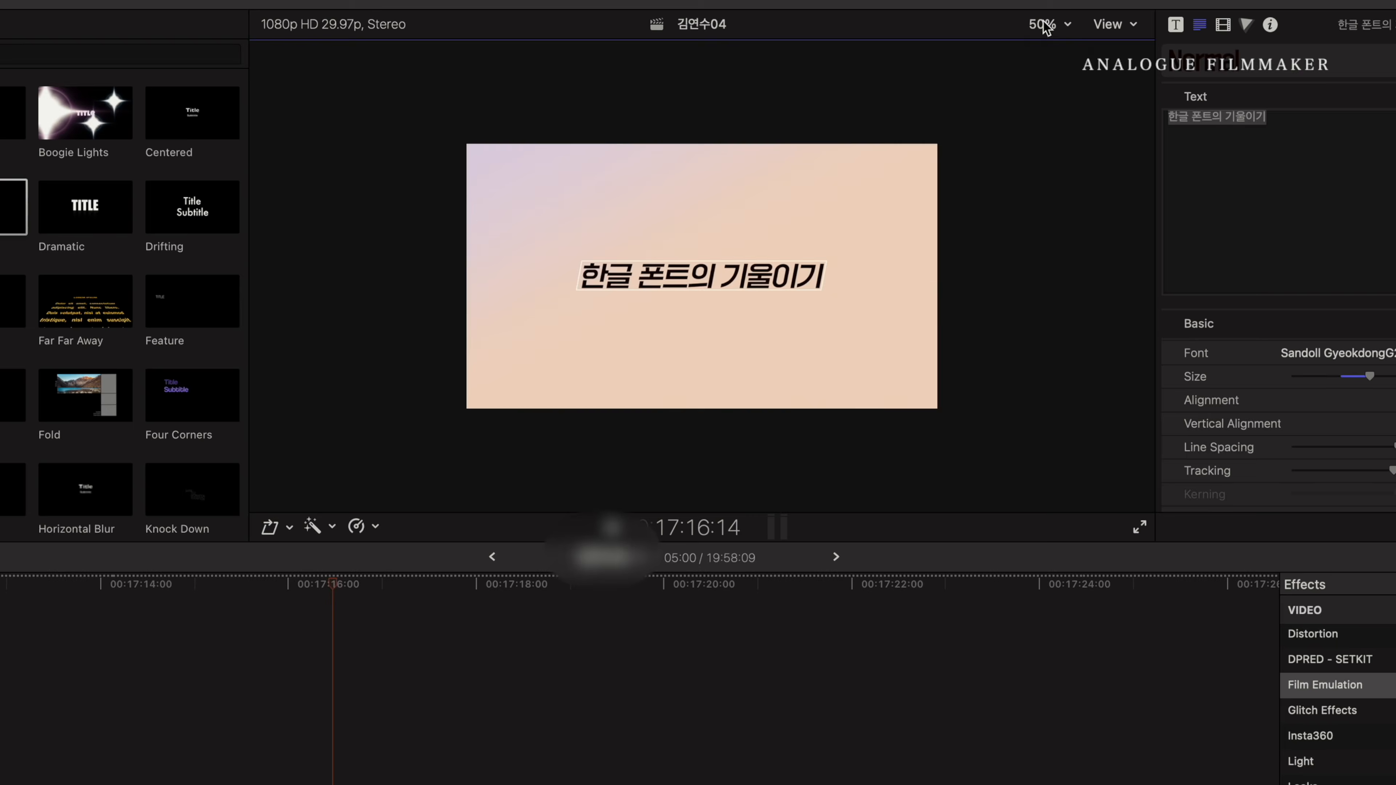
{"action": "left_click", "coordinate": [1043, 25]}
{"action": "left_click", "coordinate": [1040, 45]}
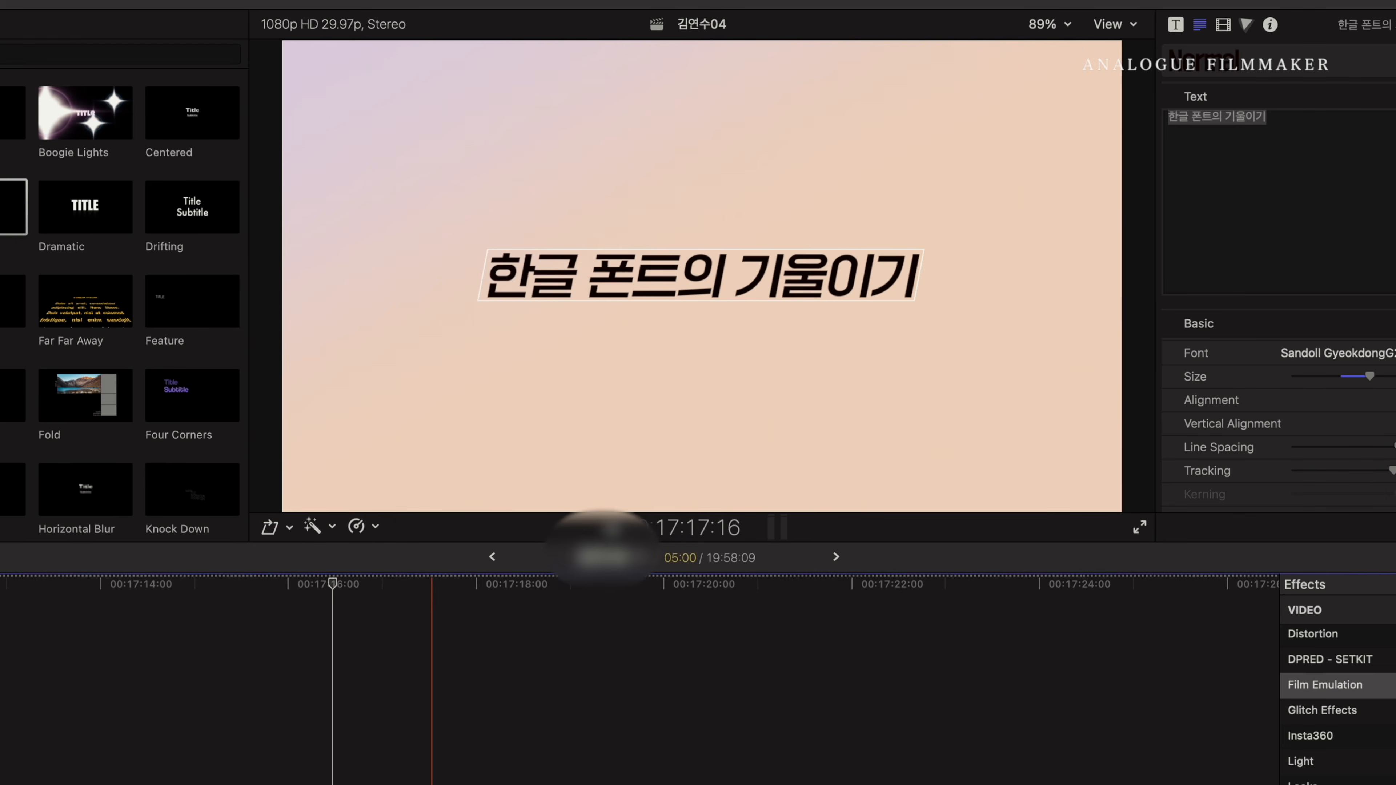
Step: Reposition the slanted two-line title close to the video frame's lower-right corner
{"action": "left_click", "coordinate": [1049, 25]}
{"action": "left_click", "coordinate": [1066, 110]}
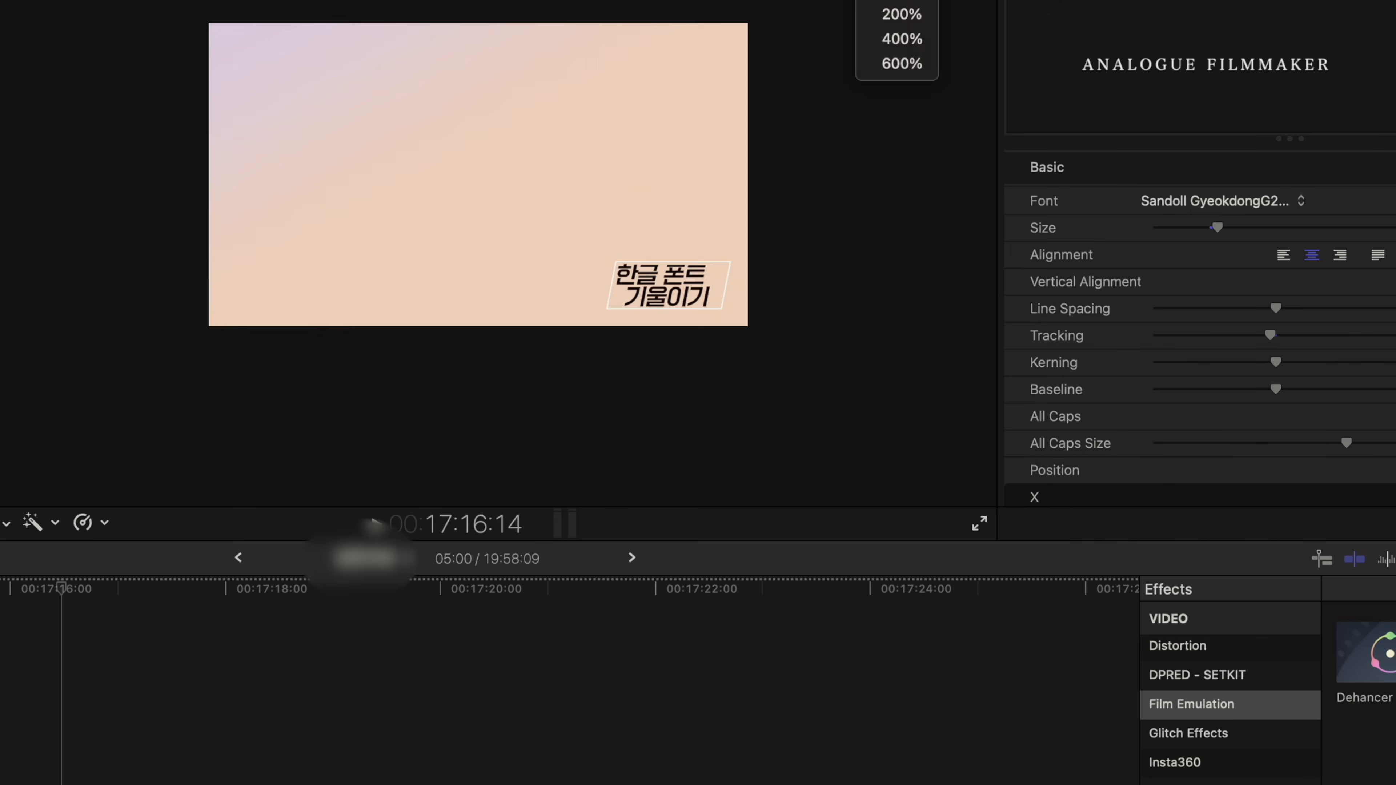
{"action": "left_click", "coordinate": [1067, 187]}
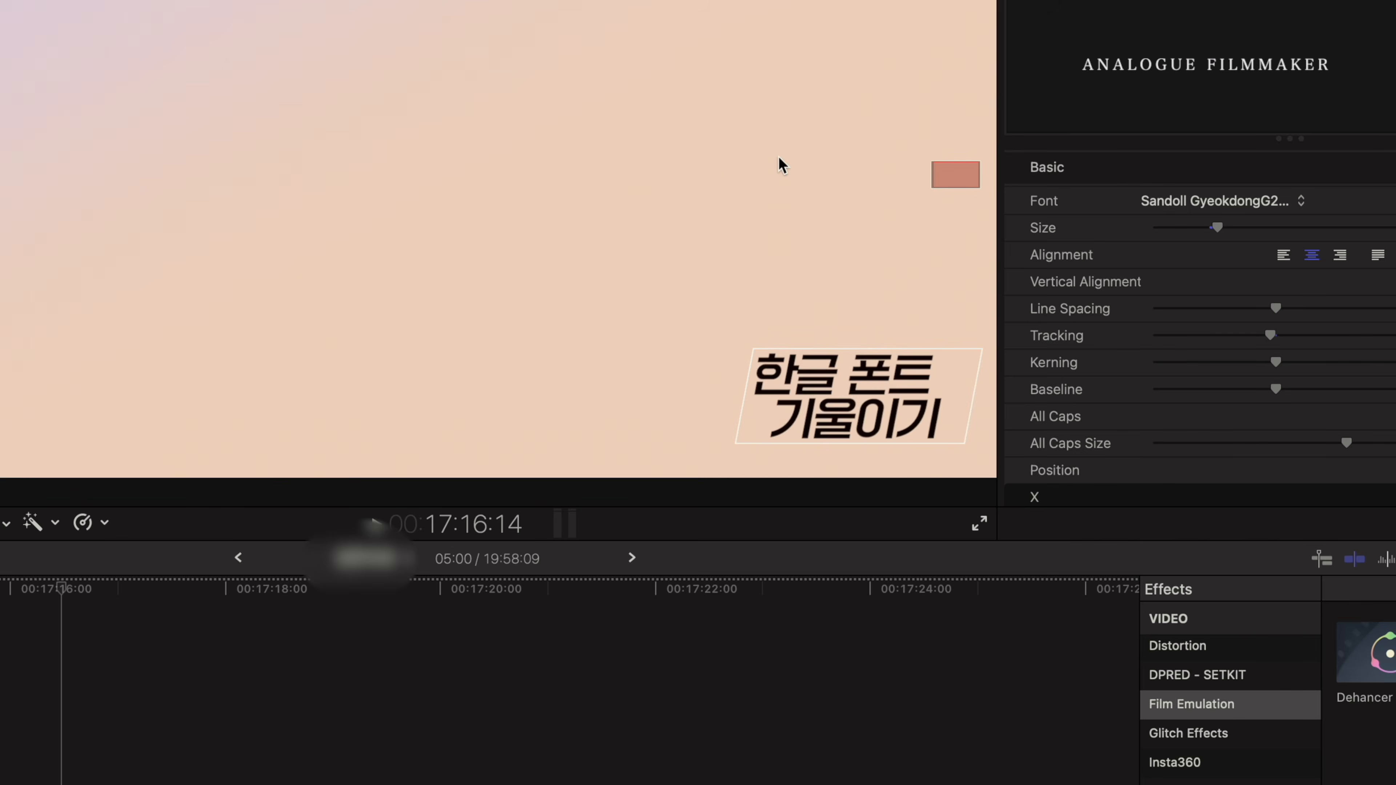
{"action": "left_click_drag", "start_coordinate": [872, 348], "coordinate": [895, 403]}
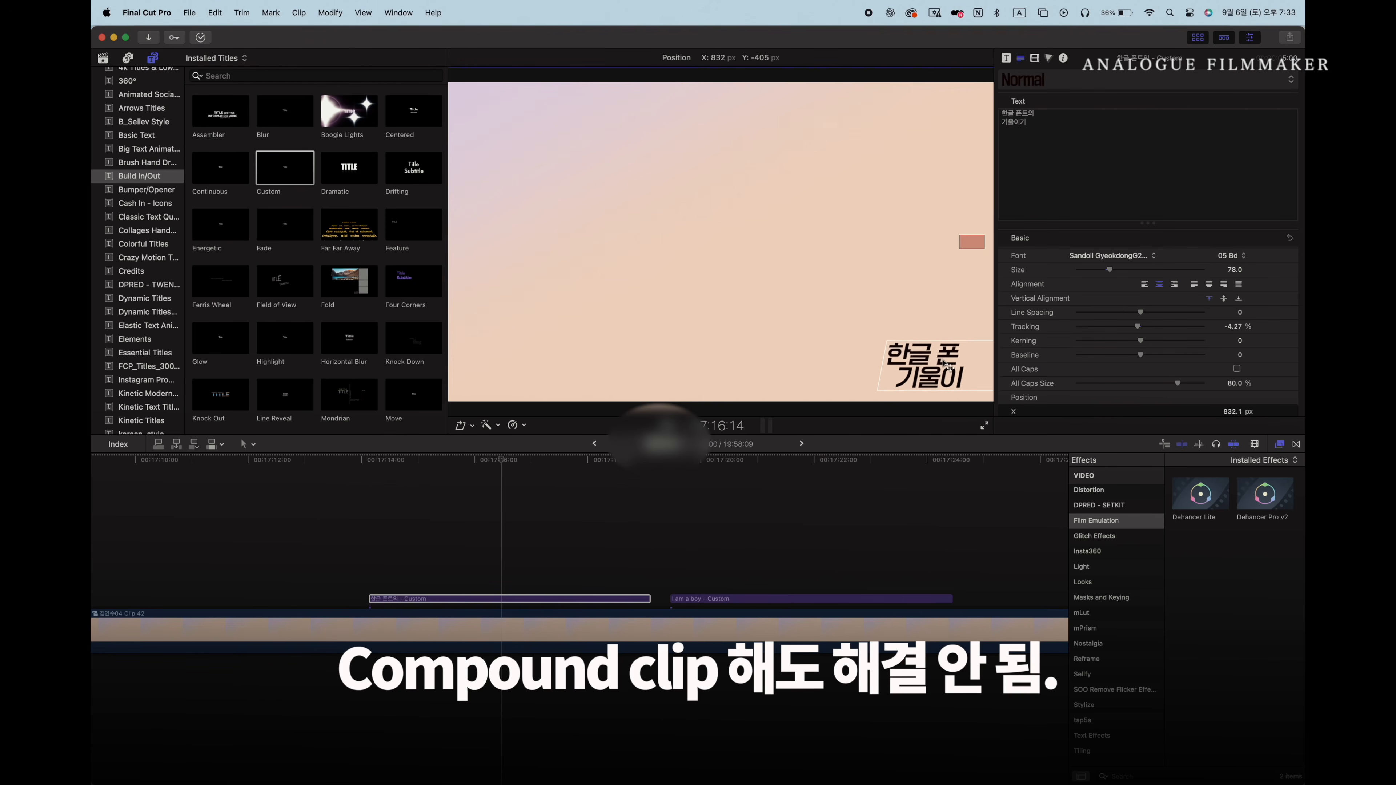
{"action": "mouse_move", "coordinate": [947, 379]}
{"action": "left_mouse_down"}
{"action": "mouse_move", "coordinate": [898, 350]}
{"action": "mouse_move", "coordinate": [942, 366]}
{"action": "left_mouse_up"}
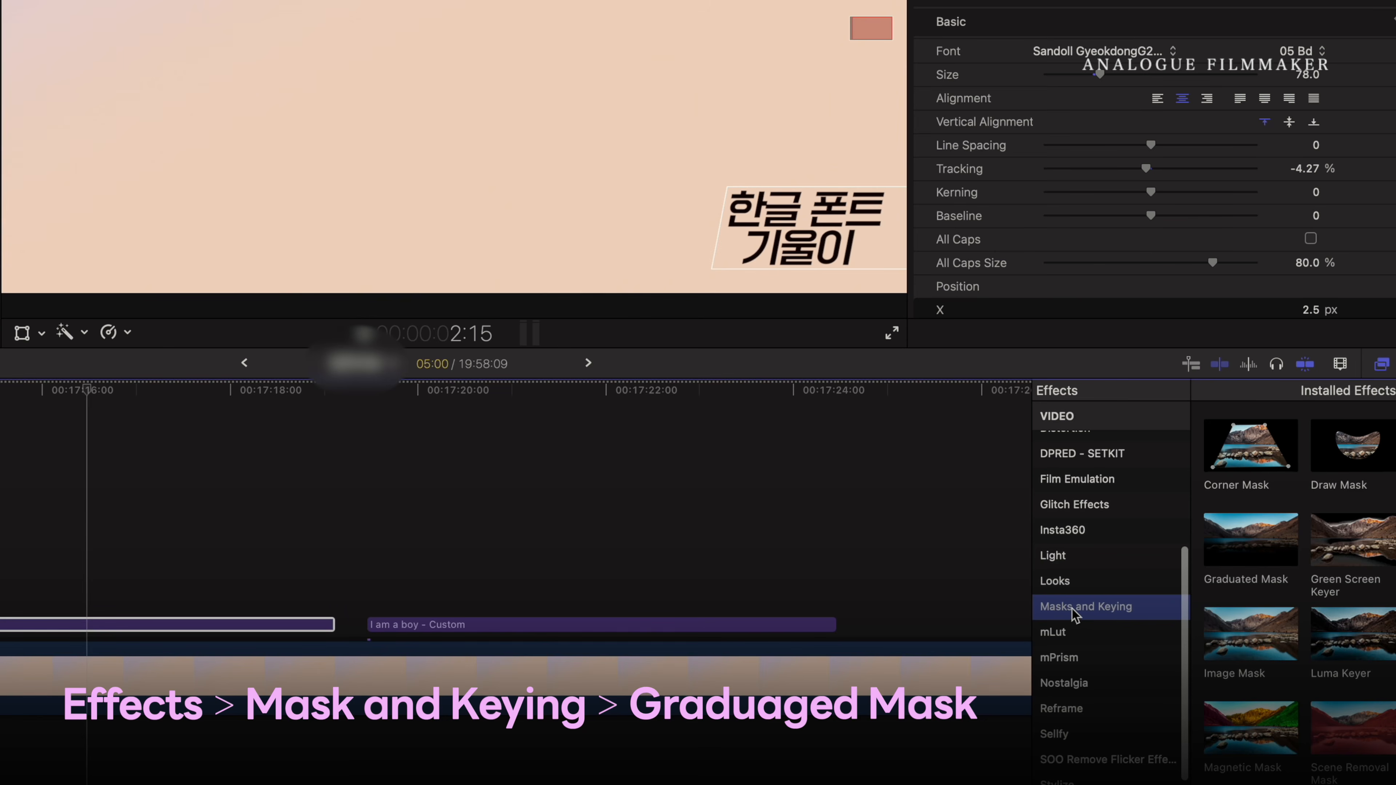
Step: Apply the Graduated Mask to the slanted title with its control at the frame's bottom edge, and nudge the title left
{"action": "left_click", "coordinate": [1252, 556]}
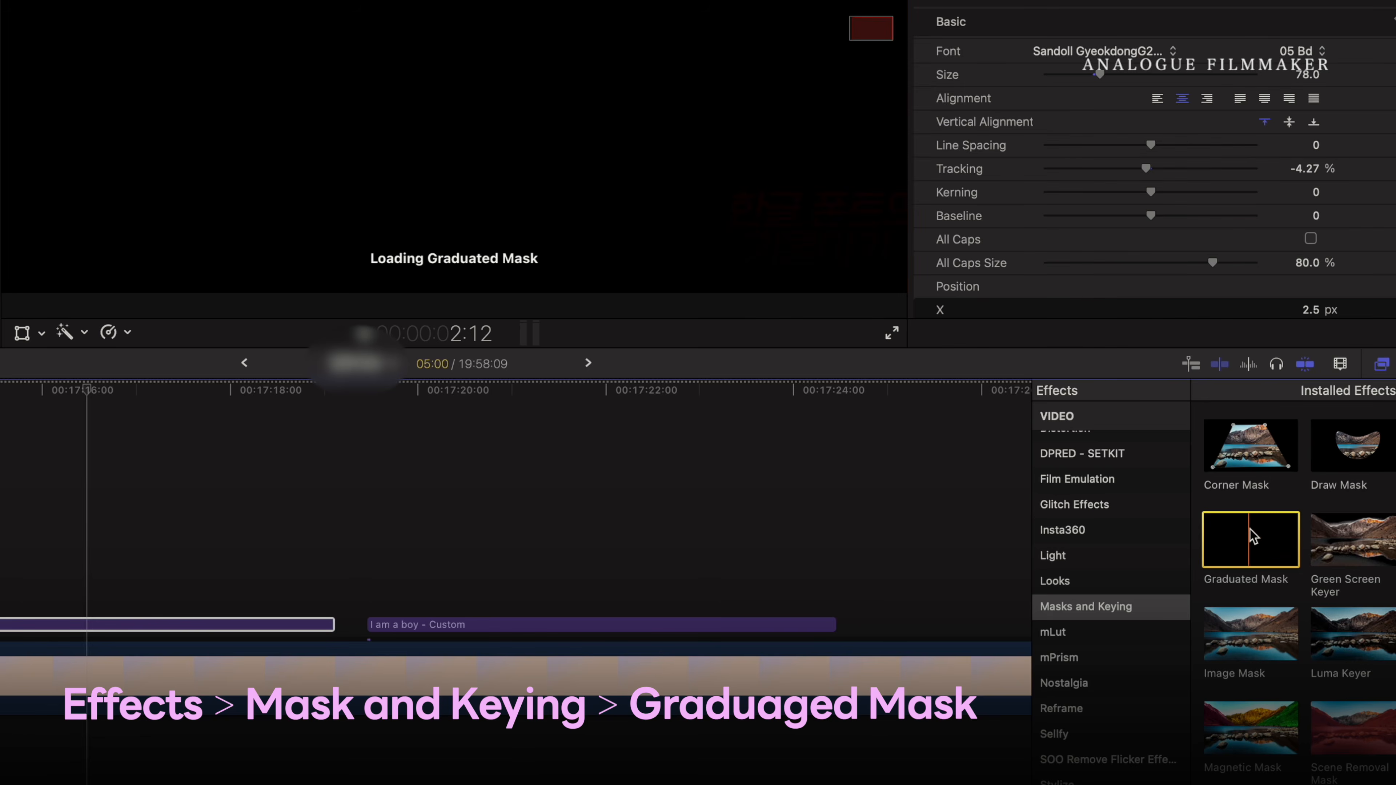
{"action": "left_click_drag", "start_coordinate": [1206, 527], "coordinate": [1, 625]}
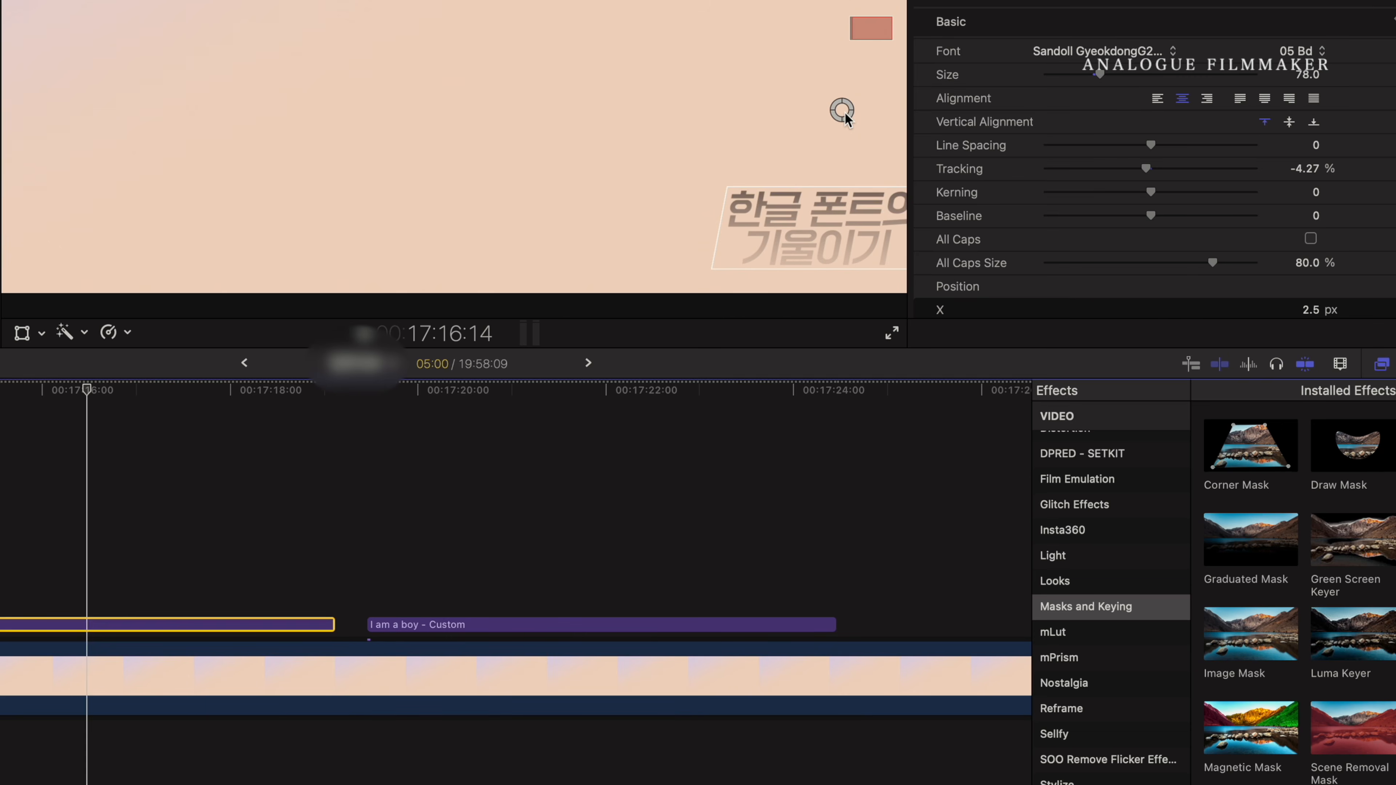
{"action": "left_click_drag", "start_coordinate": [841, 110], "coordinate": [568, 293]}
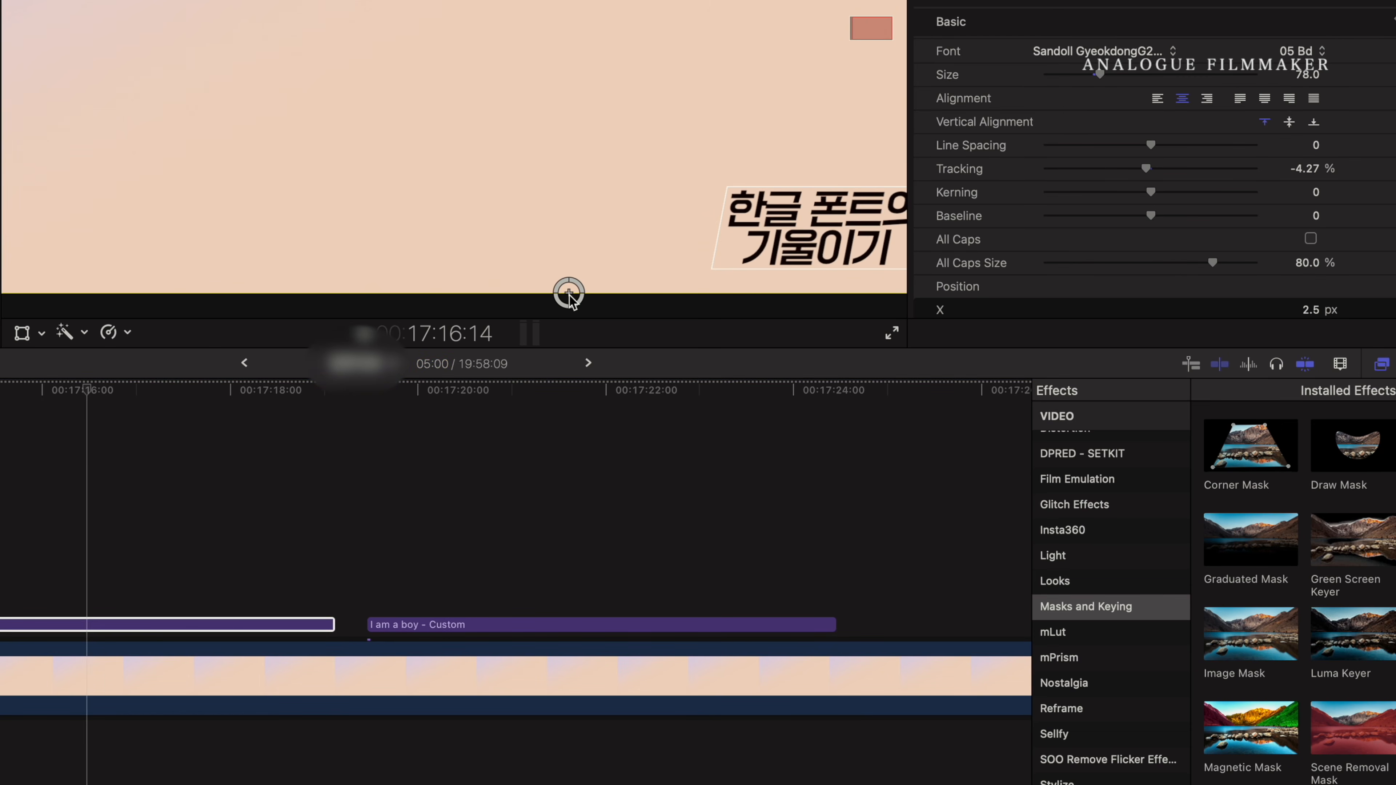
{"action": "left_click", "coordinate": [33, 474]}
{"action": "left_click_drag", "start_coordinate": [851, 230], "coordinate": [804, 231]}
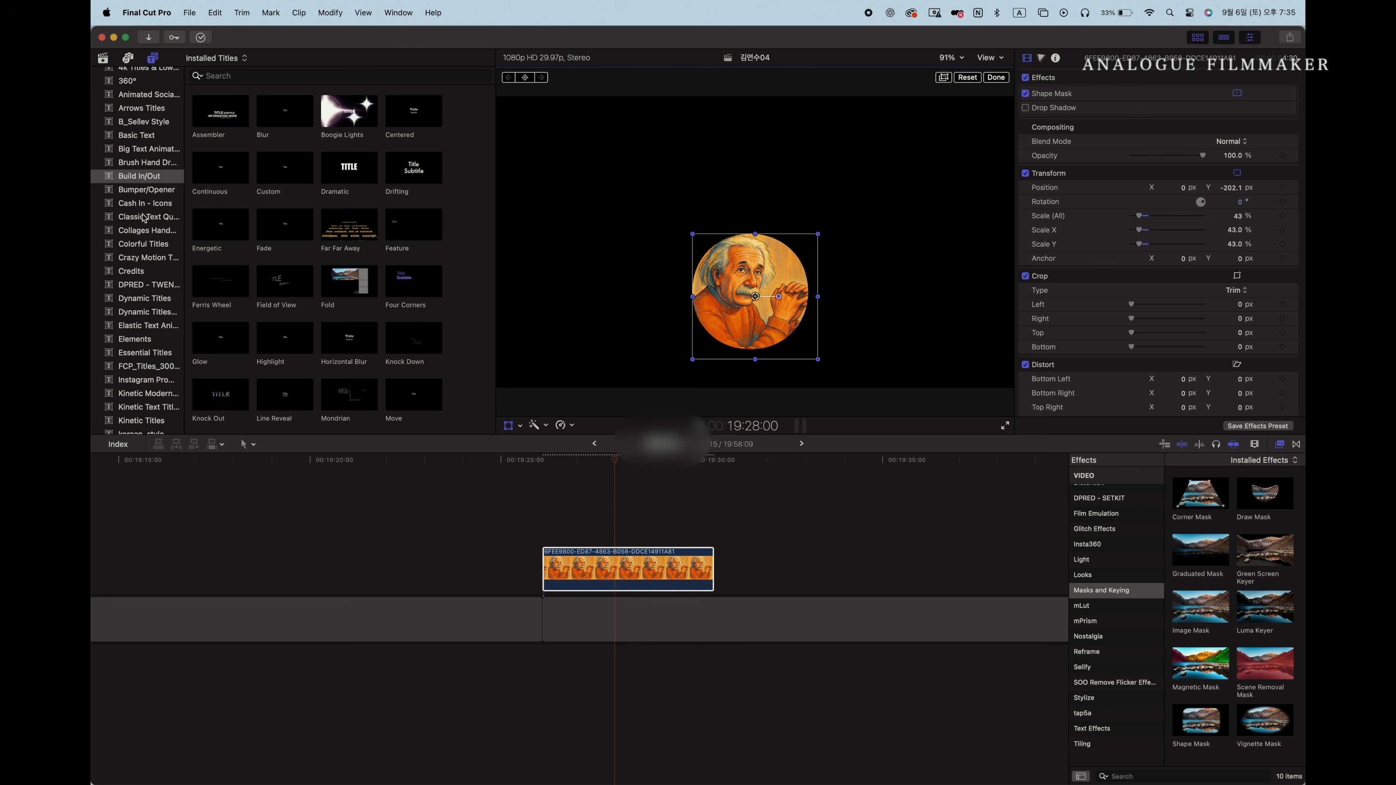
Step: Place a Custom solid generator above the circular portrait clip in the timeline
{"action": "scroll", "coordinate": [144, 219], "scroll_direction": "down", "scroll_amount": 15}
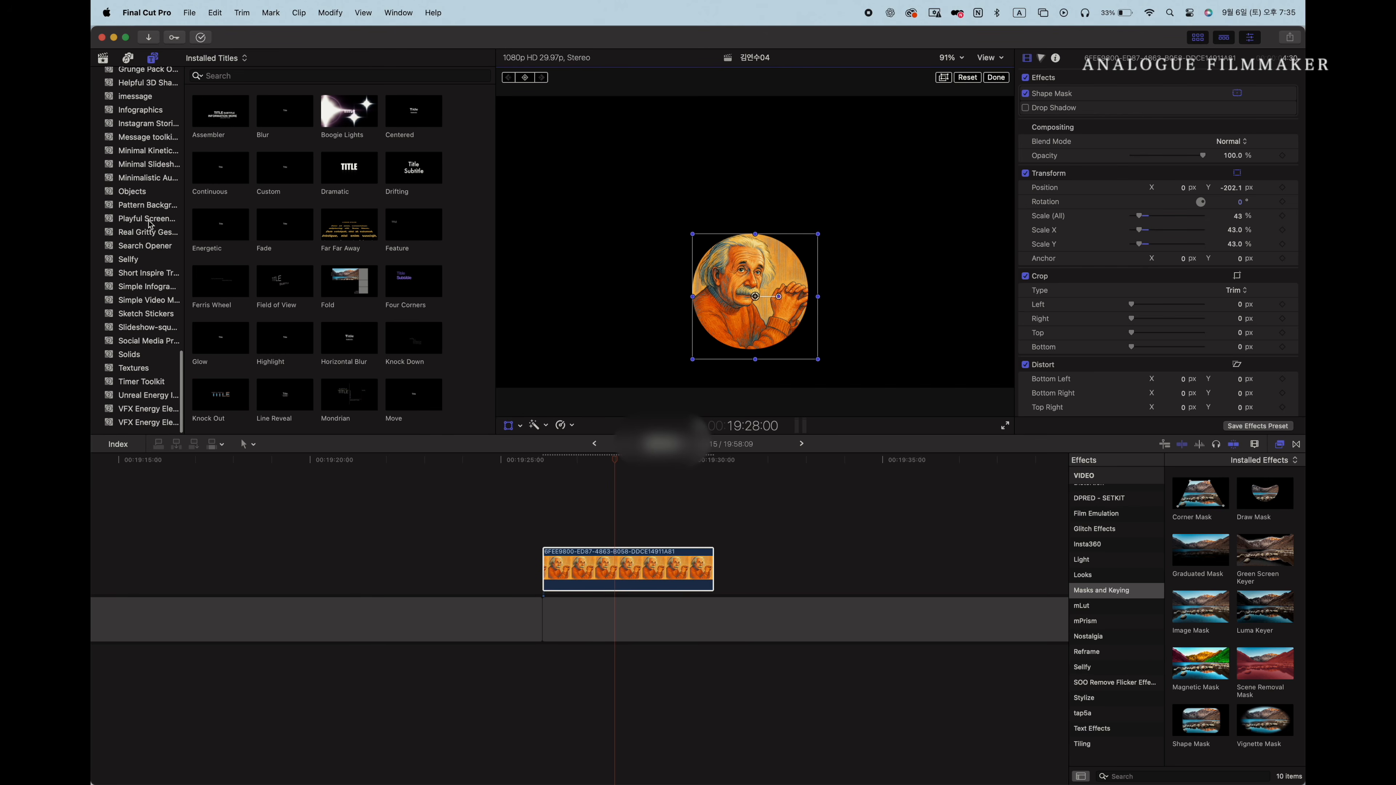
{"action": "left_click", "coordinate": [133, 358]}
{"action": "left_click_drag", "start_coordinate": [234, 115], "coordinate": [539, 446]}
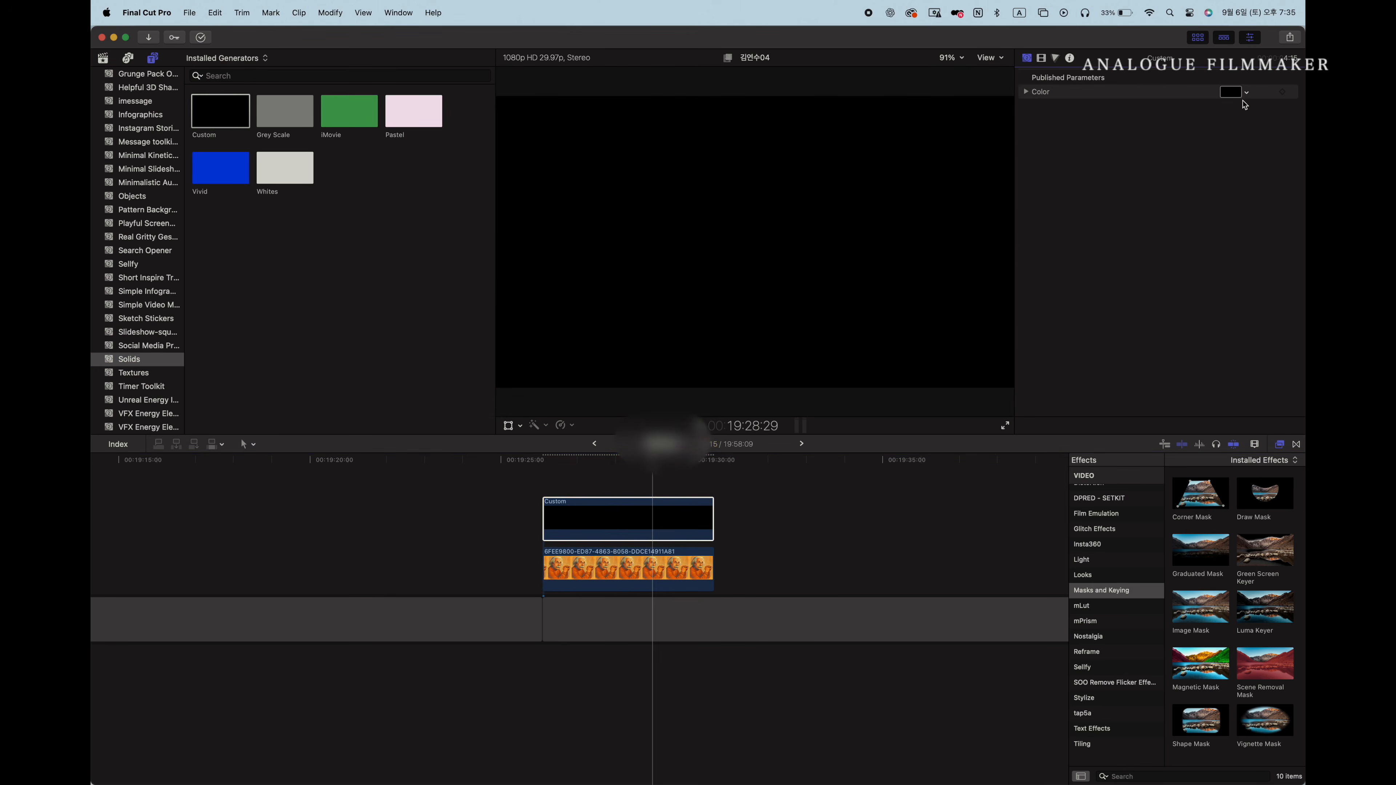
Step: Recolour the Custom solid off-white and cut it with a Draw Mask into a beam widening from the frame's upper edge down to the portrait
{"action": "left_click", "coordinate": [1246, 93]}
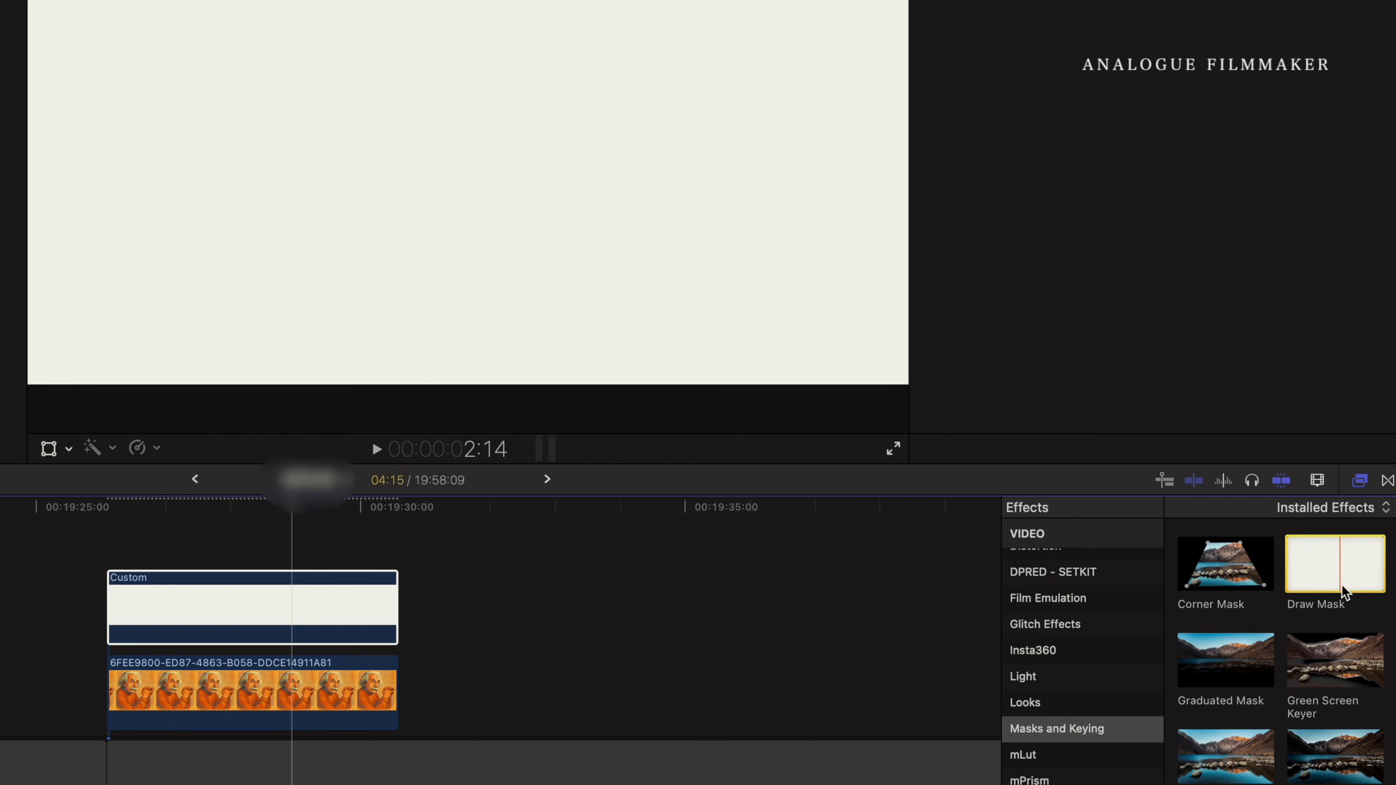
{"action": "mouse_move", "coordinate": [1344, 592]}
{"action": "left_mouse_down"}
{"action": "mouse_move", "coordinate": [165, 512]}
{"action": "mouse_move", "coordinate": [187, 605]}
{"action": "left_mouse_up"}
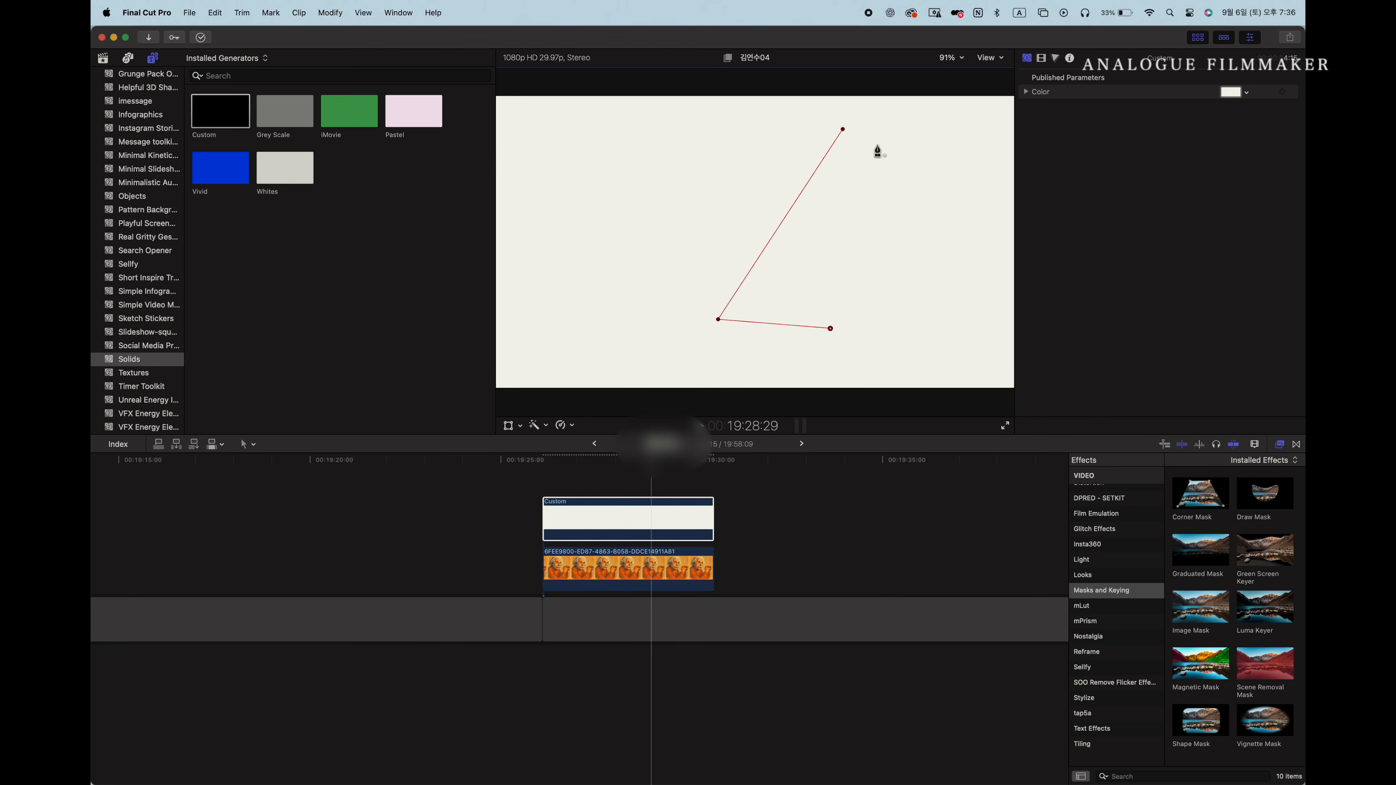
{"action": "left_click", "coordinate": [871, 132]}
{"action": "left_click", "coordinate": [843, 129]}
{"action": "left_click_drag", "start_coordinate": [822, 116], "coordinate": [911, 83]}
{"action": "left_click_drag", "start_coordinate": [718, 319], "coordinate": [708, 251]}
{"action": "left_click_drag", "start_coordinate": [830, 328], "coordinate": [800, 325]}
{"action": "left_click", "coordinate": [929, 531]}
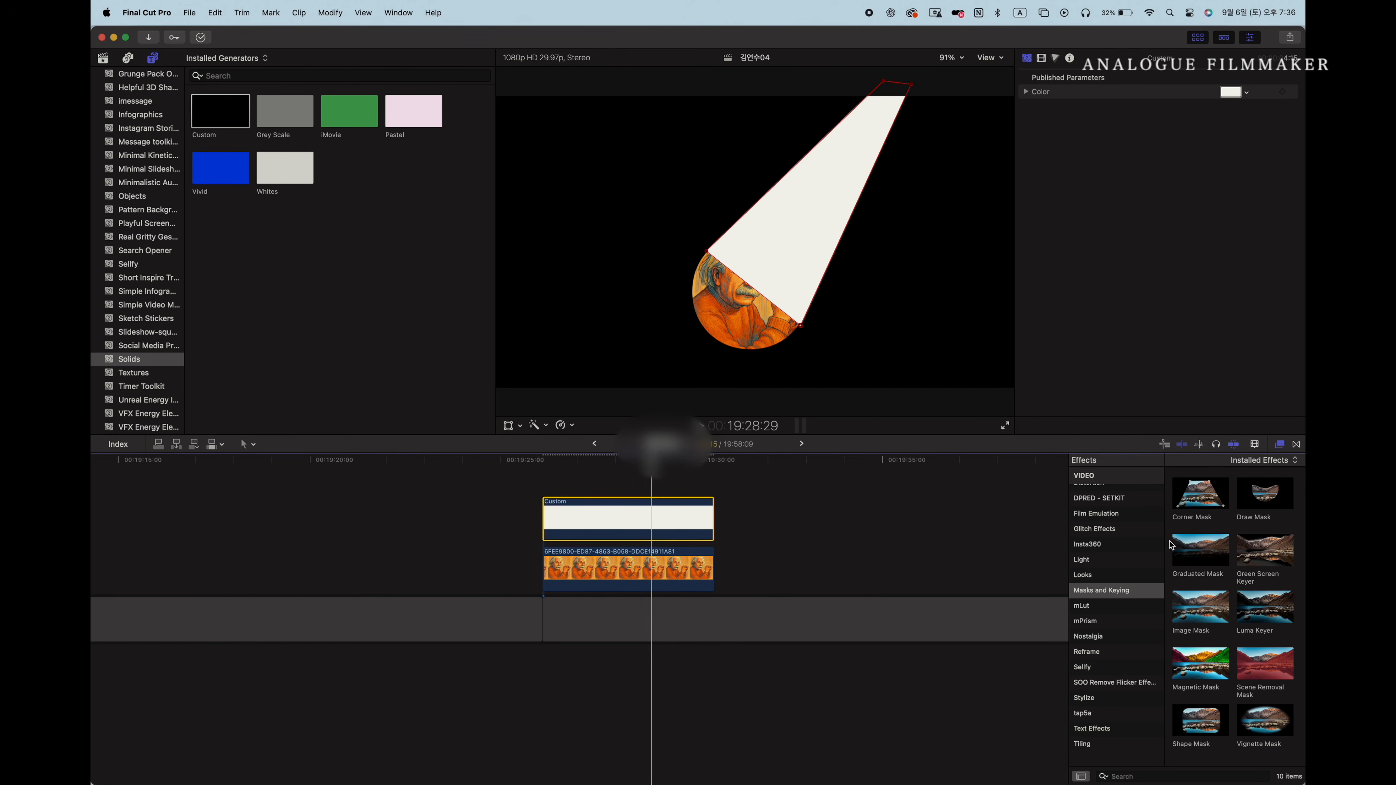
Step: Fade the beam toward the portrait with a Graduated Mask, and squash the circular portrait vertically into an ellipse
{"action": "left_click_drag", "start_coordinate": [1191, 550], "coordinate": [605, 517]}
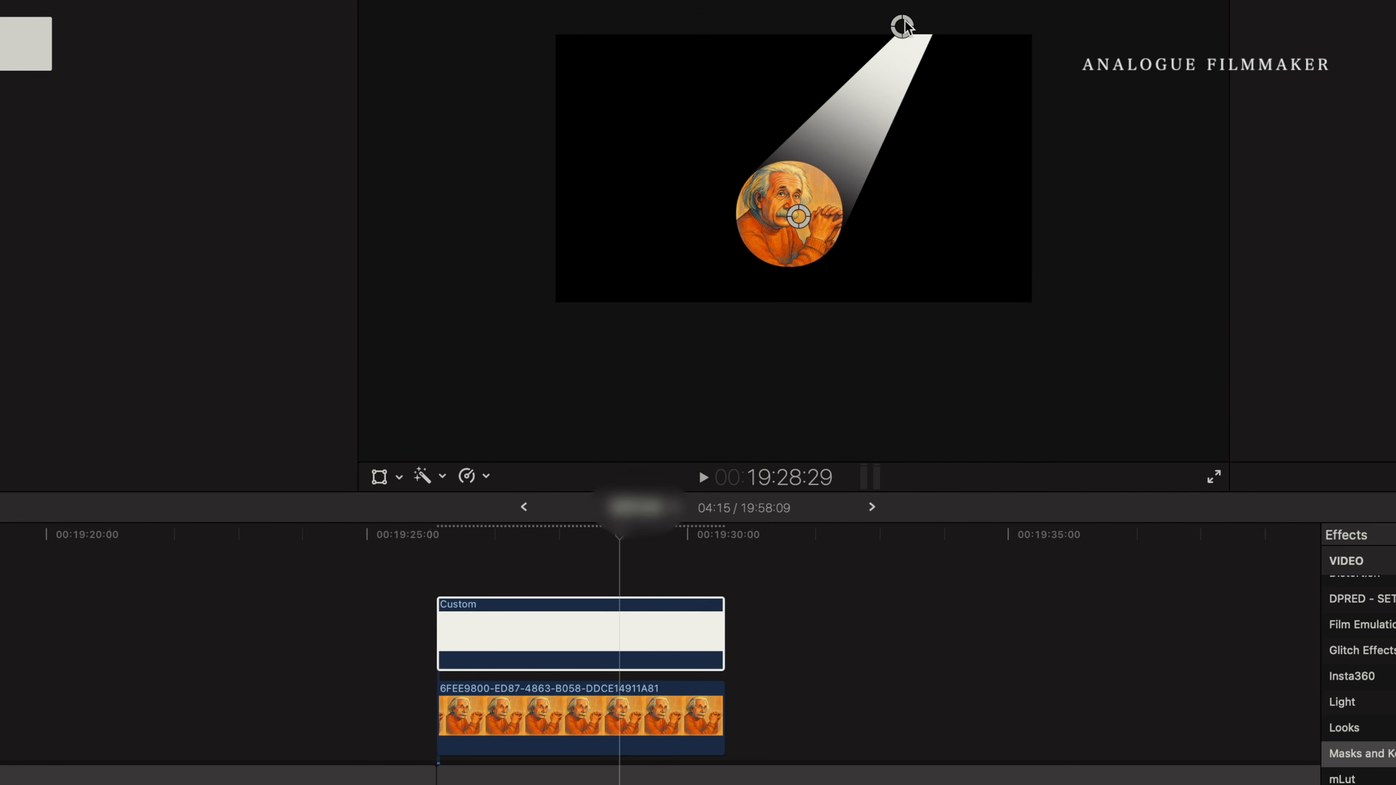
{"action": "left_click_drag", "start_coordinate": [904, 24], "coordinate": [846, 125]}
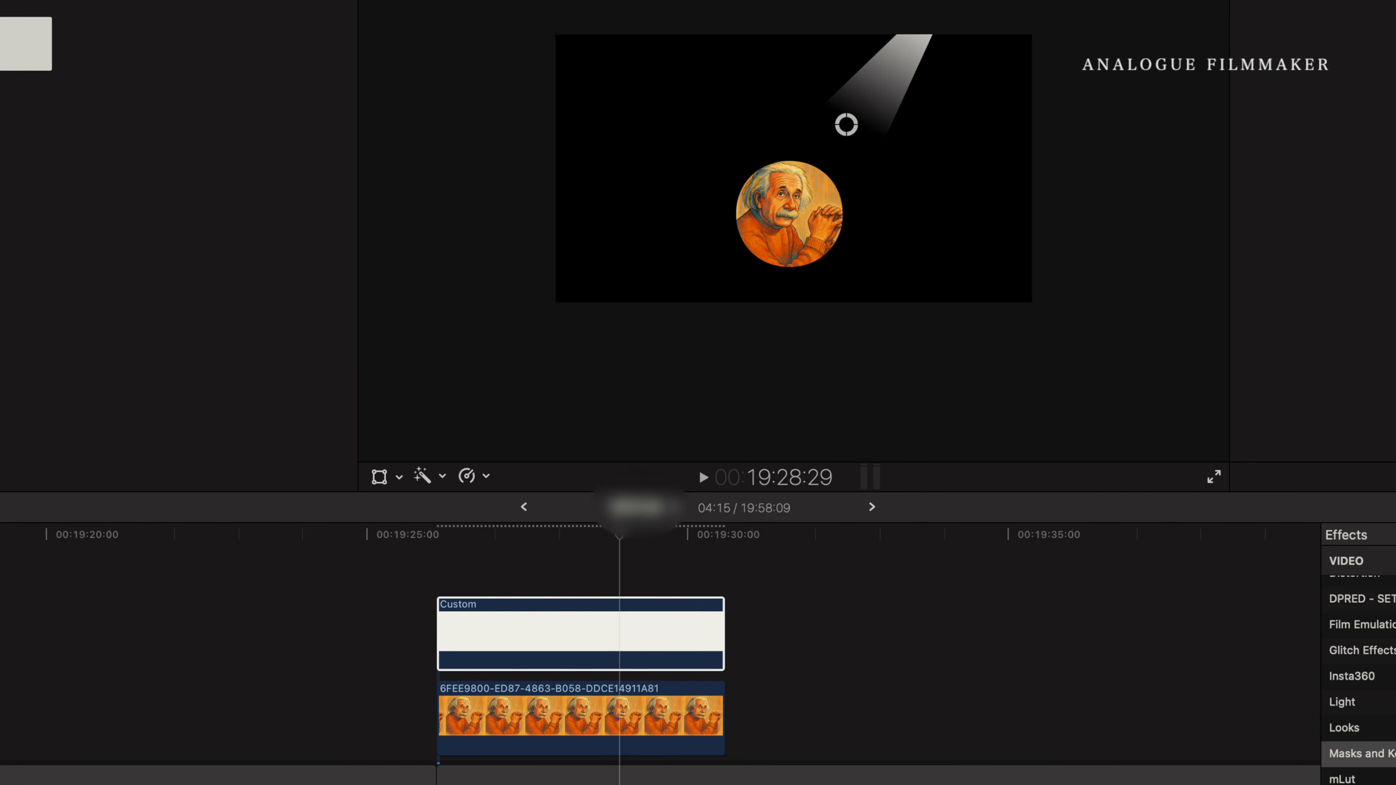
{"action": "left_click", "coordinate": [580, 718]}
{"action": "left_click", "coordinate": [379, 476]}
{"action": "left_click_drag", "start_coordinate": [789, 267], "coordinate": [789, 247]}
{"action": "left_click", "coordinate": [580, 632]}
{"action": "left_click_drag", "start_coordinate": [786, 217], "coordinate": [847, 103]}
{"action": "key", "text": "shift+z"}
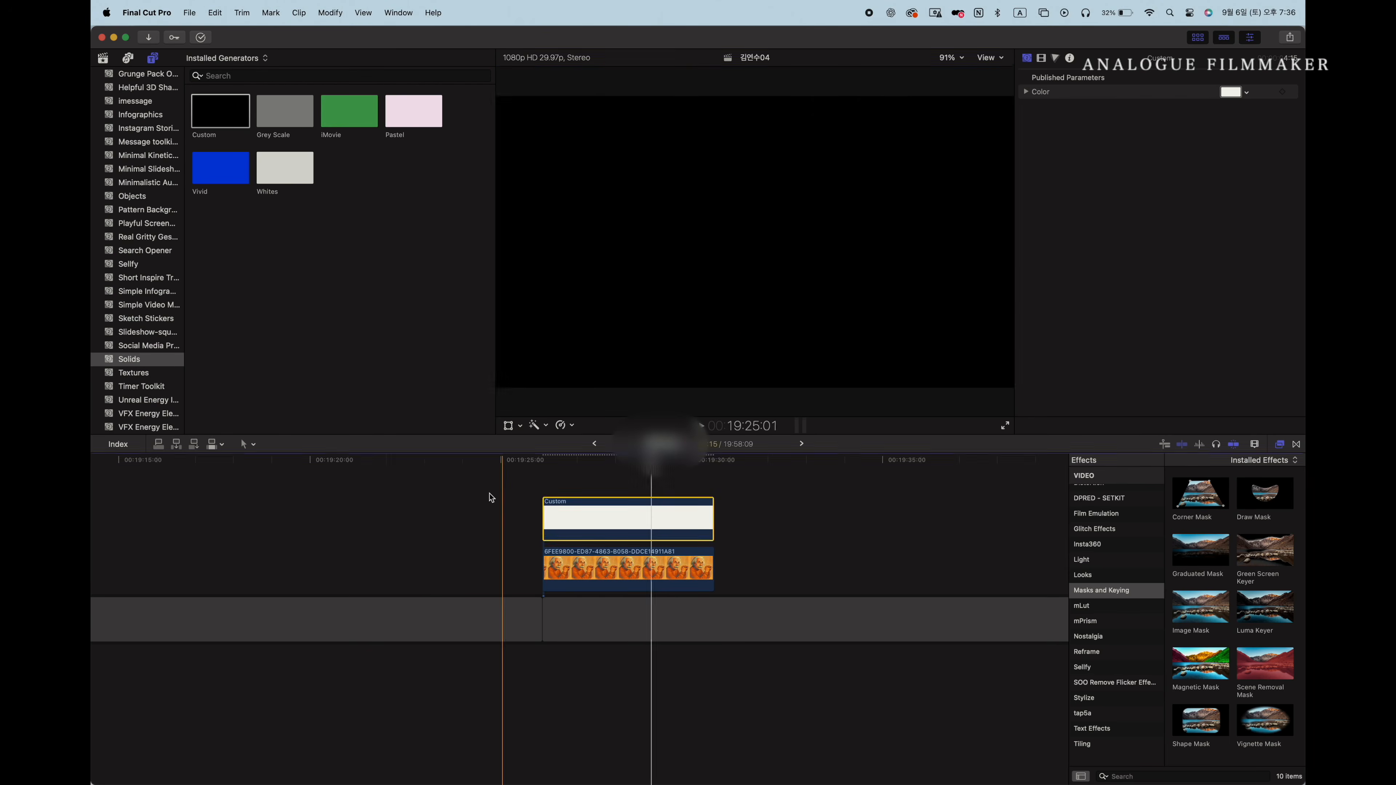
Step: Place a second Custom solid beneath the primary storyline, aligned with the portrait clip's start, and colour it dark grey
{"action": "left_click_drag", "start_coordinate": [220, 112], "coordinate": [543, 677]}
{"action": "left_click", "coordinate": [585, 463]}
{"action": "left_click", "coordinate": [1246, 93]}
{"action": "left_click", "coordinate": [1229, 221]}
Step: Apply the Shape Mask to the grey solid and shape it into a flat, feathered oval glow around the portrait
{"action": "left_click_drag", "start_coordinate": [1200, 721], "coordinate": [757, 678]}
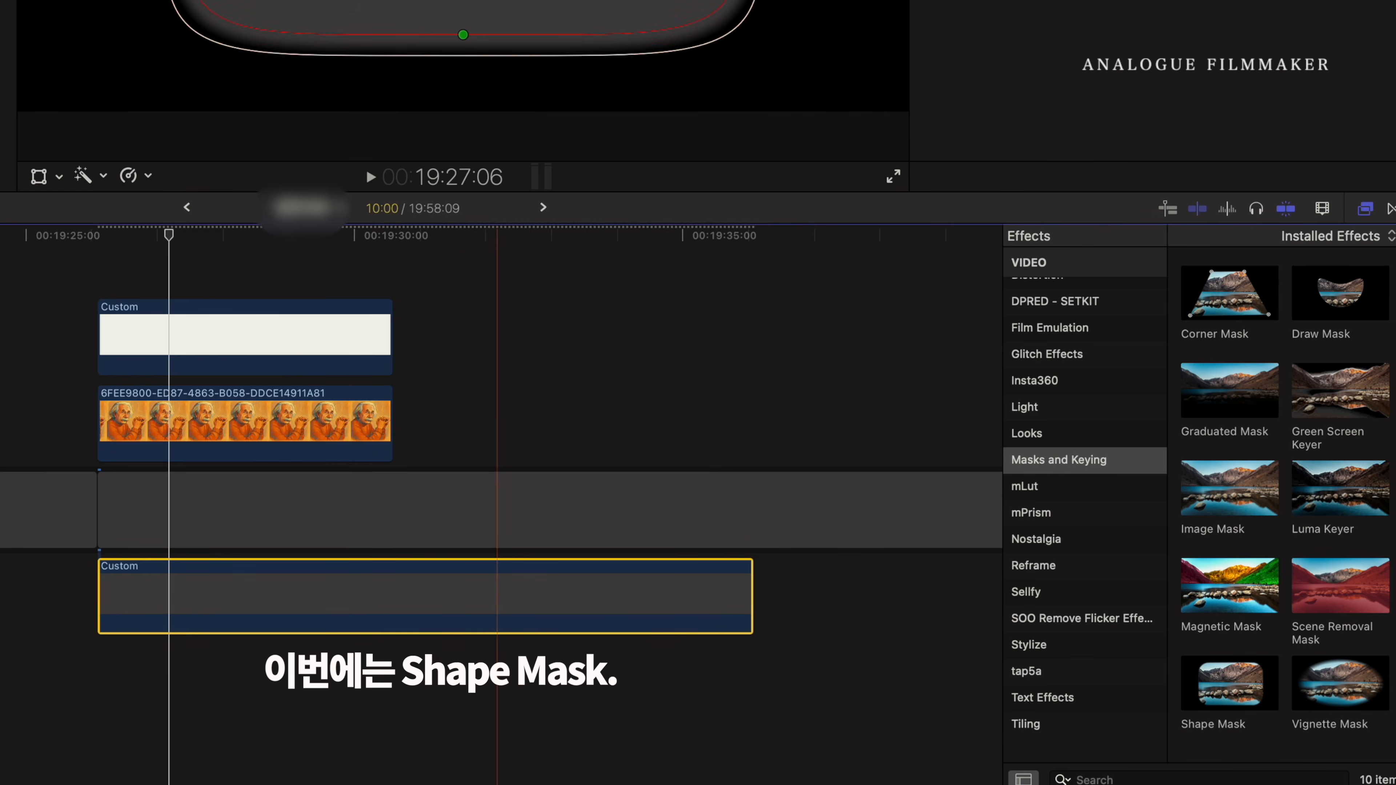
{"action": "left_click_drag", "start_coordinate": [659, 144], "coordinate": [691, 150]}
{"action": "left_click_drag", "start_coordinate": [578, 243], "coordinate": [668, 243]}
{"action": "left_click_drag", "start_coordinate": [754, 242], "coordinate": [749, 301]}
{"action": "left_click_drag", "start_coordinate": [749, 371], "coordinate": [749, 338]}
Step: Adjust the beam solid's Draw Mask to match the oval glow and reduce the solid's opacity to 36.24%
{"action": "left_click", "coordinate": [1041, 58]}
{"action": "left_click", "coordinate": [562, 519]}
{"action": "left_click", "coordinate": [1050, 94]}
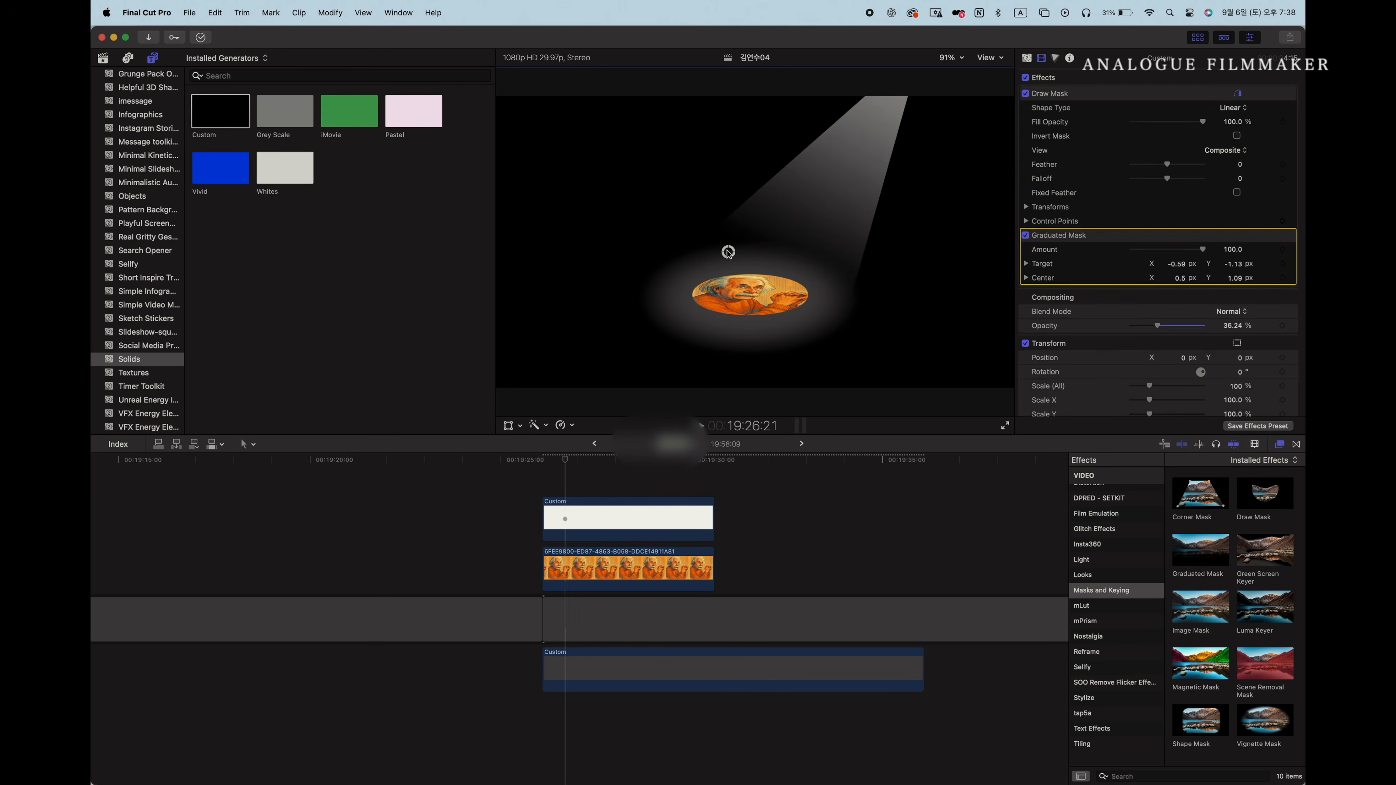
{"action": "left_click", "coordinate": [606, 669]}
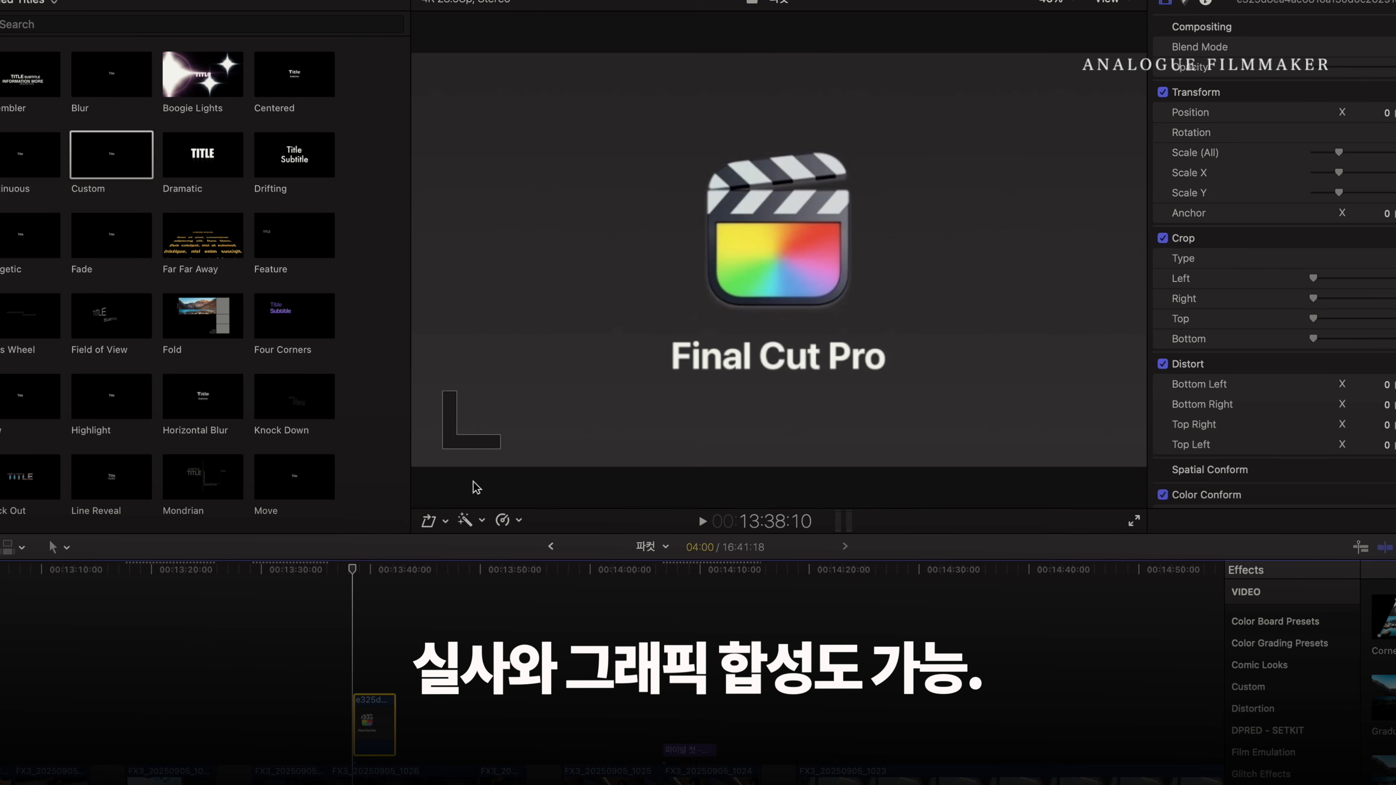
Step: Crop the Final Cut Pro logo image around the logo and turn the image clip into a new compound clip
{"action": "left_click", "coordinate": [445, 520]}
{"action": "left_click", "coordinate": [475, 561]}
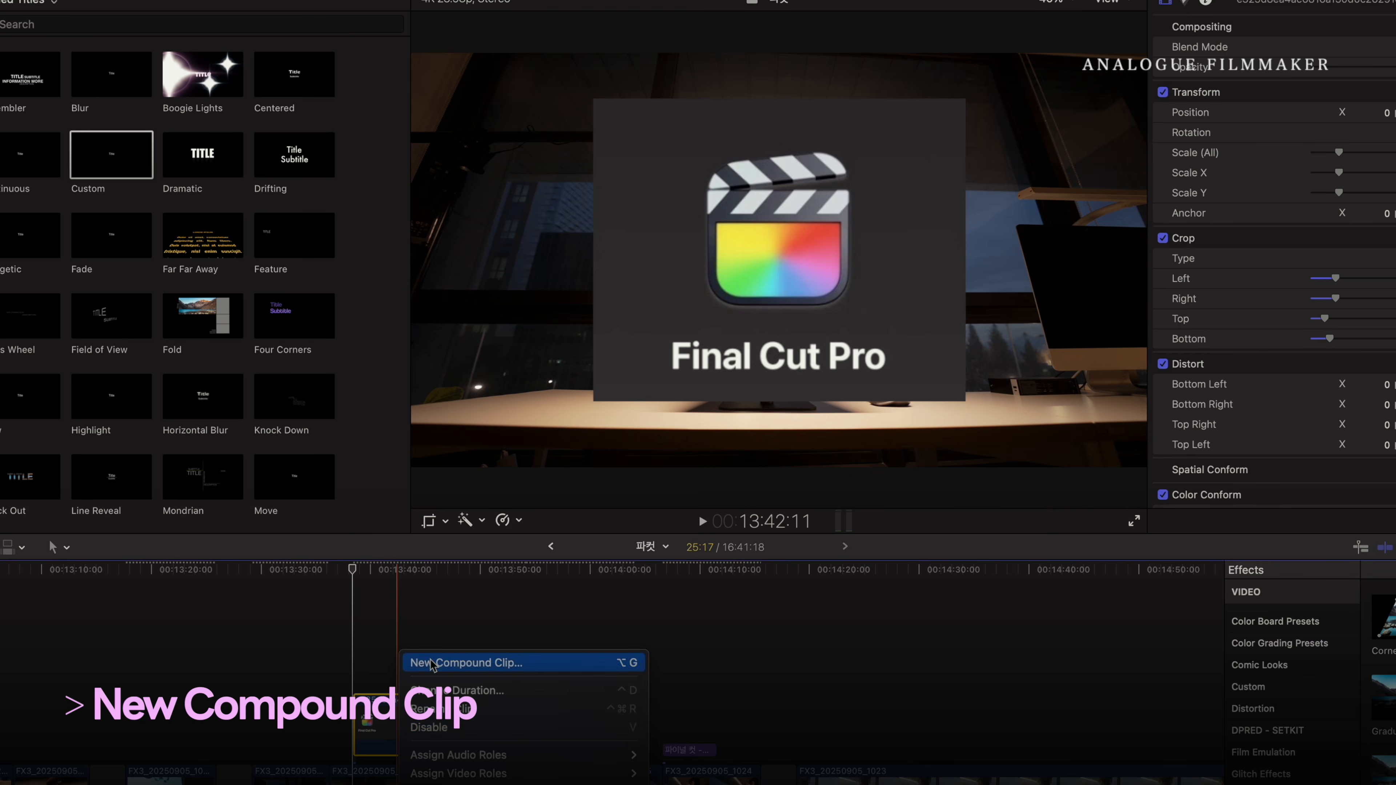
{"action": "left_click", "coordinate": [440, 663]}
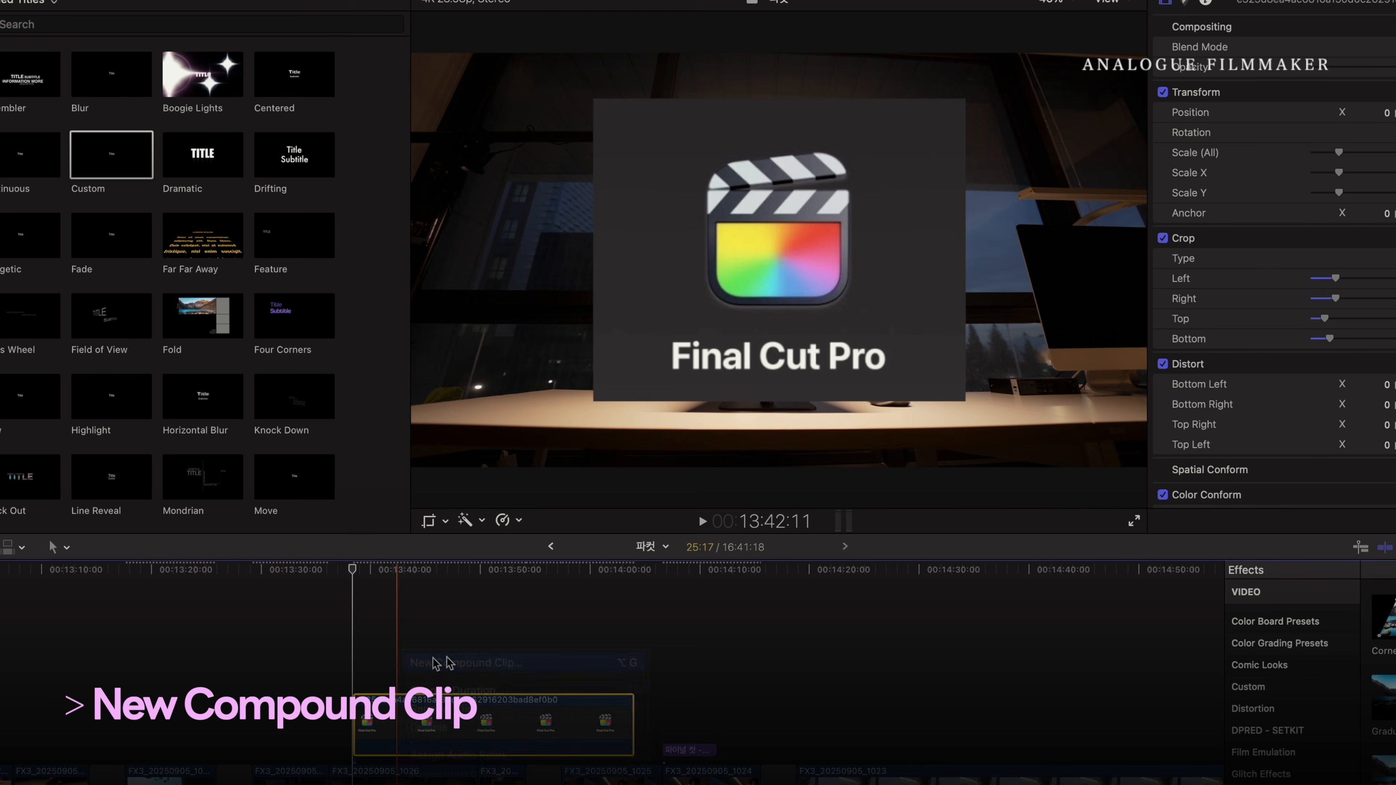
{"action": "key", "text": "Return"}
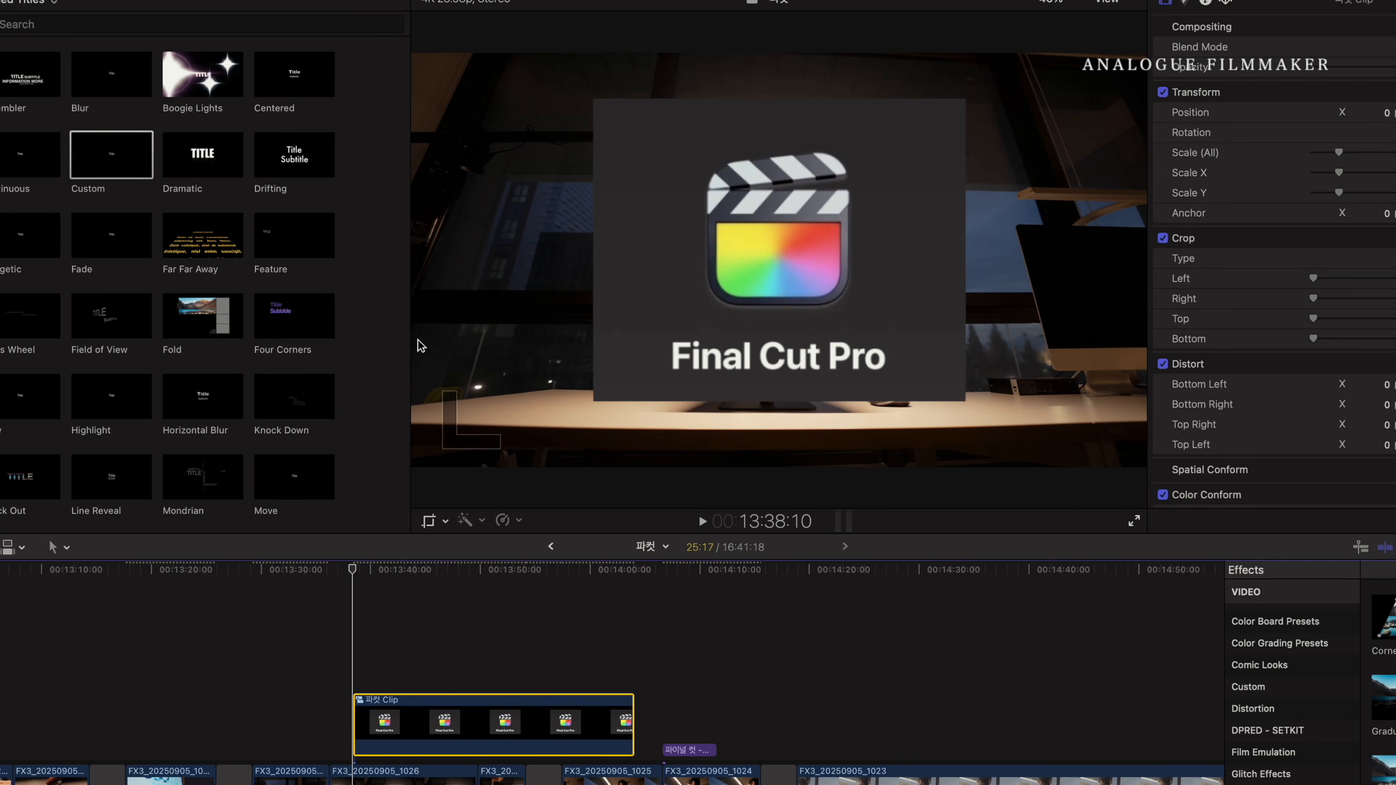
Step: Distort the logo compound clip by pulling its upper-left corner inward and raising its lower edge above the laptop
{"action": "left_click", "coordinate": [443, 522]}
{"action": "left_click", "coordinate": [461, 584]}
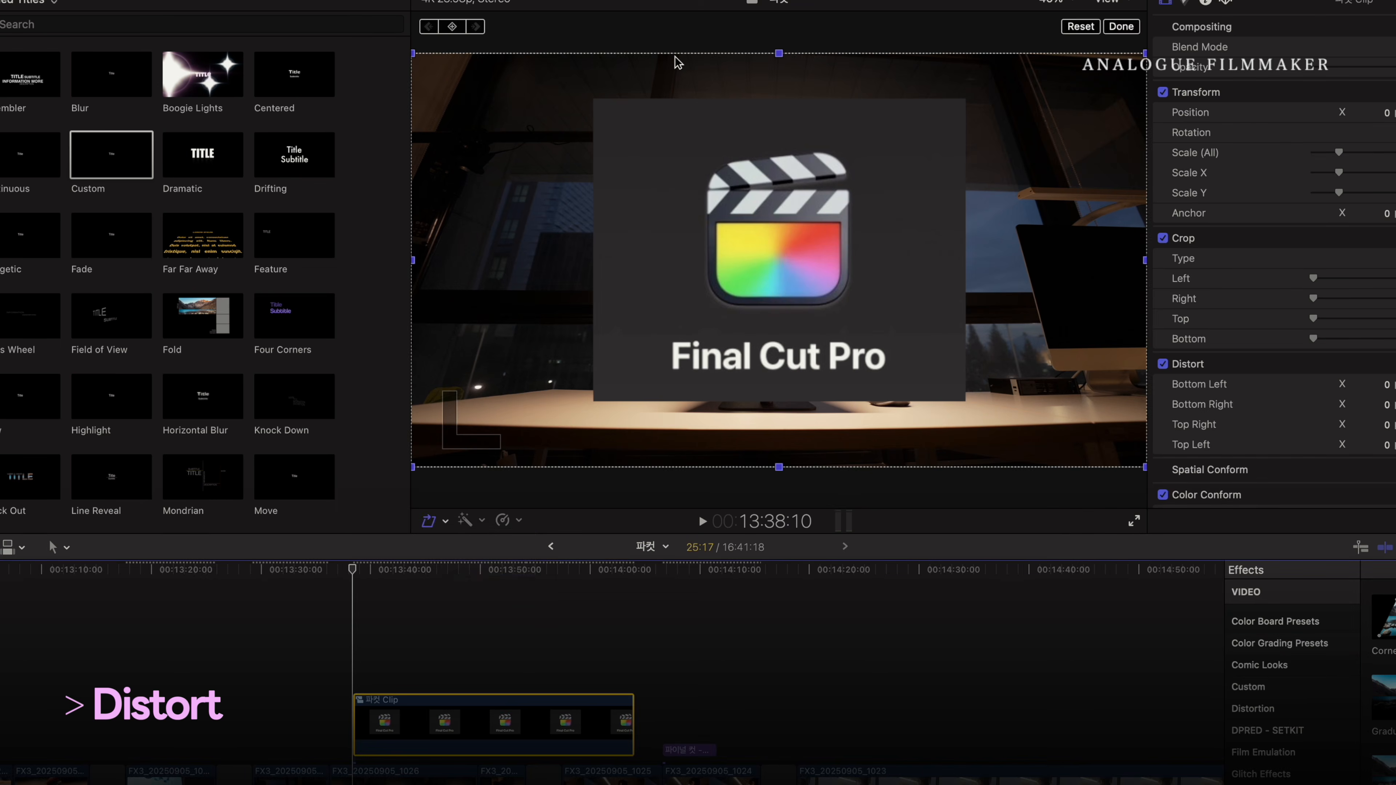
{"action": "left_click_drag", "start_coordinate": [413, 54], "coordinate": [542, 54]}
{"action": "left_click_drag", "start_coordinate": [779, 467], "coordinate": [801, 348]}
{"action": "left_click_drag", "start_coordinate": [541, 53], "coordinate": [516, 52]}
Step: Pull the compound clip's upper-right distort corner inward to an X offset of -582.8 px and nudge the lower-left corner outward
{"action": "left_click", "coordinate": [1055, 3]}
{"action": "left_click", "coordinate": [1068, 84]}
{"action": "left_click", "coordinate": [1055, 3]}
{"action": "left_click", "coordinate": [1069, 66]}
{"action": "left_click_drag", "start_coordinate": [979, 148], "coordinate": [919, 151]}
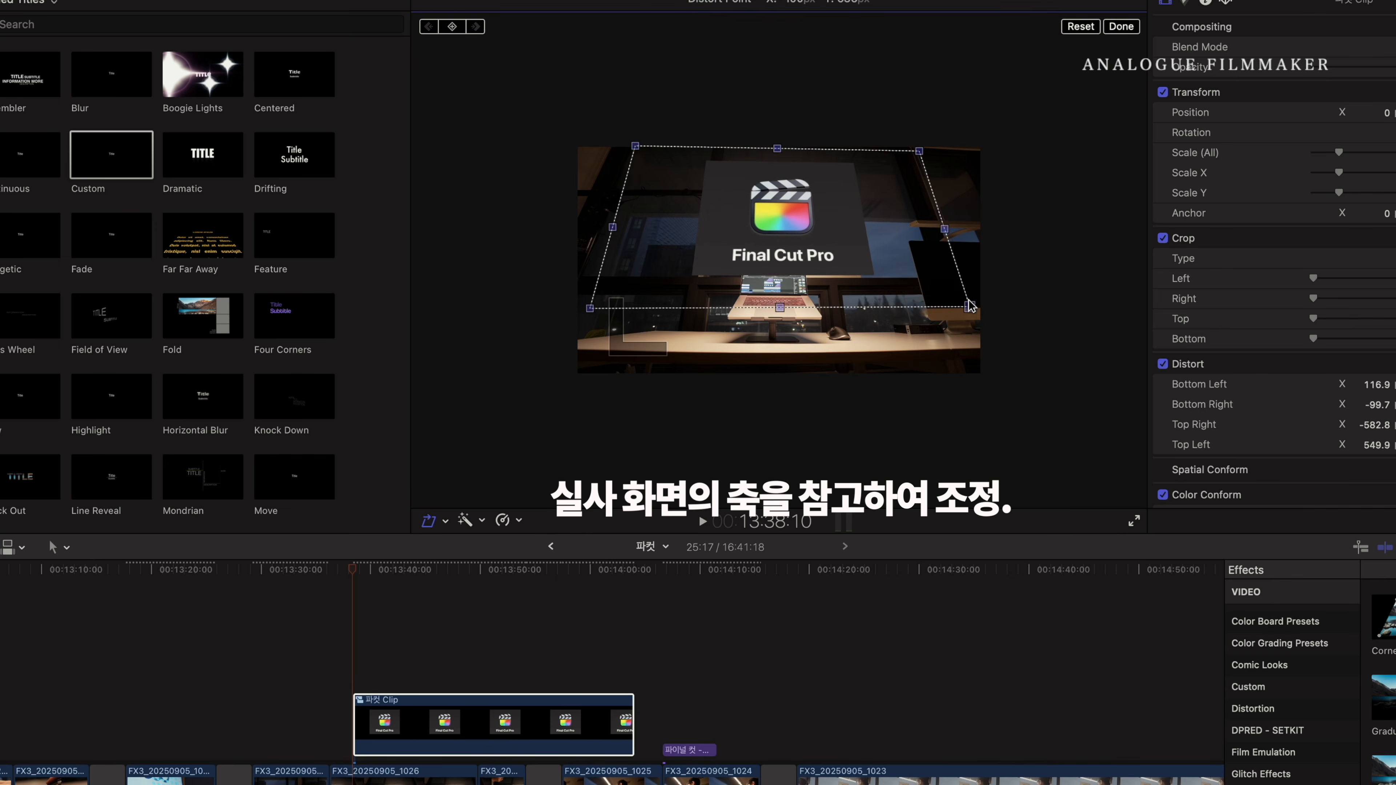
{"action": "left_click_drag", "start_coordinate": [592, 307], "coordinate": [586, 308]}
Step: Fine-tune the compound clip's upper-left distort corner to an X offset of 555.9 px to follow the room's perspective
{"action": "left_click", "coordinate": [1055, 3]}
{"action": "left_click", "coordinate": [1068, 84]}
{"action": "left_click_drag", "start_coordinate": [493, 31], "coordinate": [494, 37]}
{"action": "left_click", "coordinate": [369, 742]}
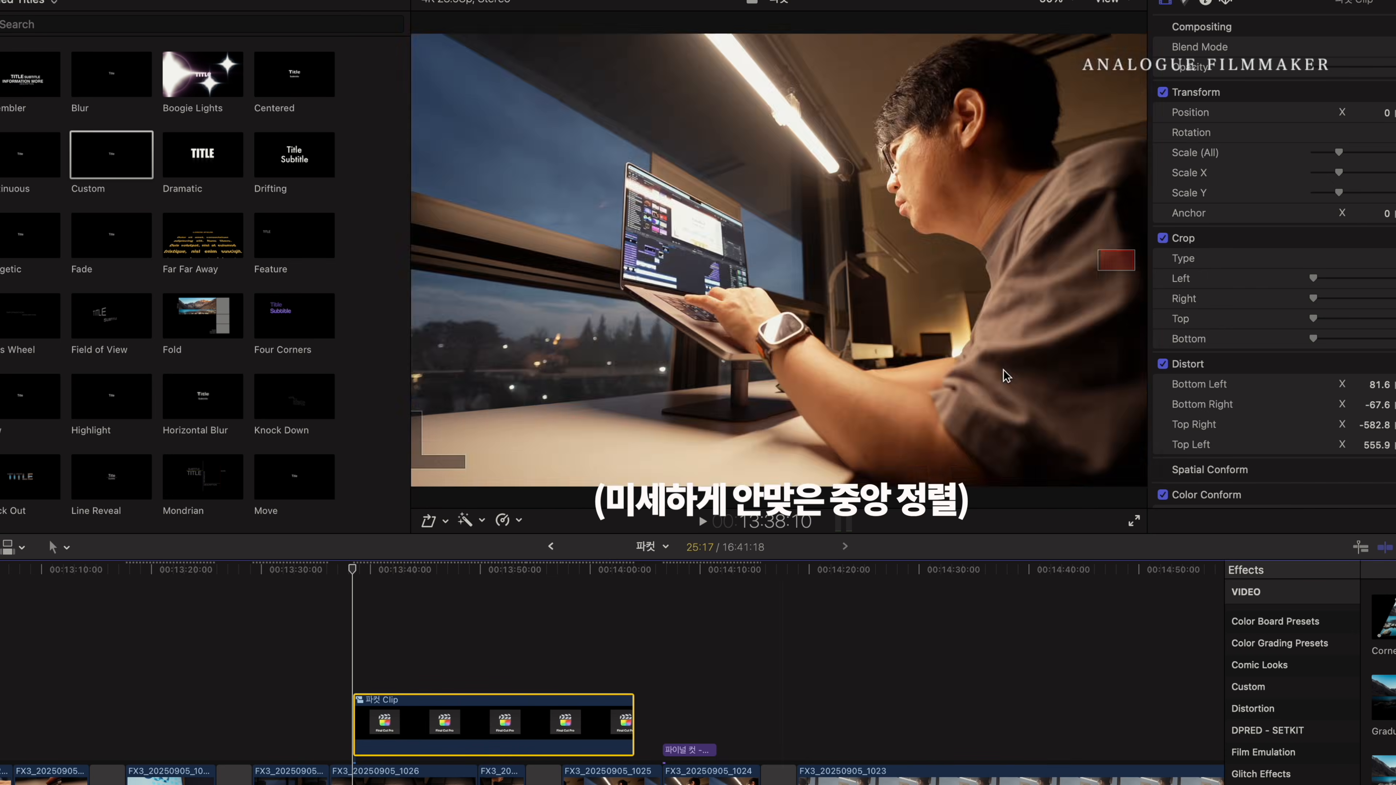
{"action": "key", "text": "alt+d"}
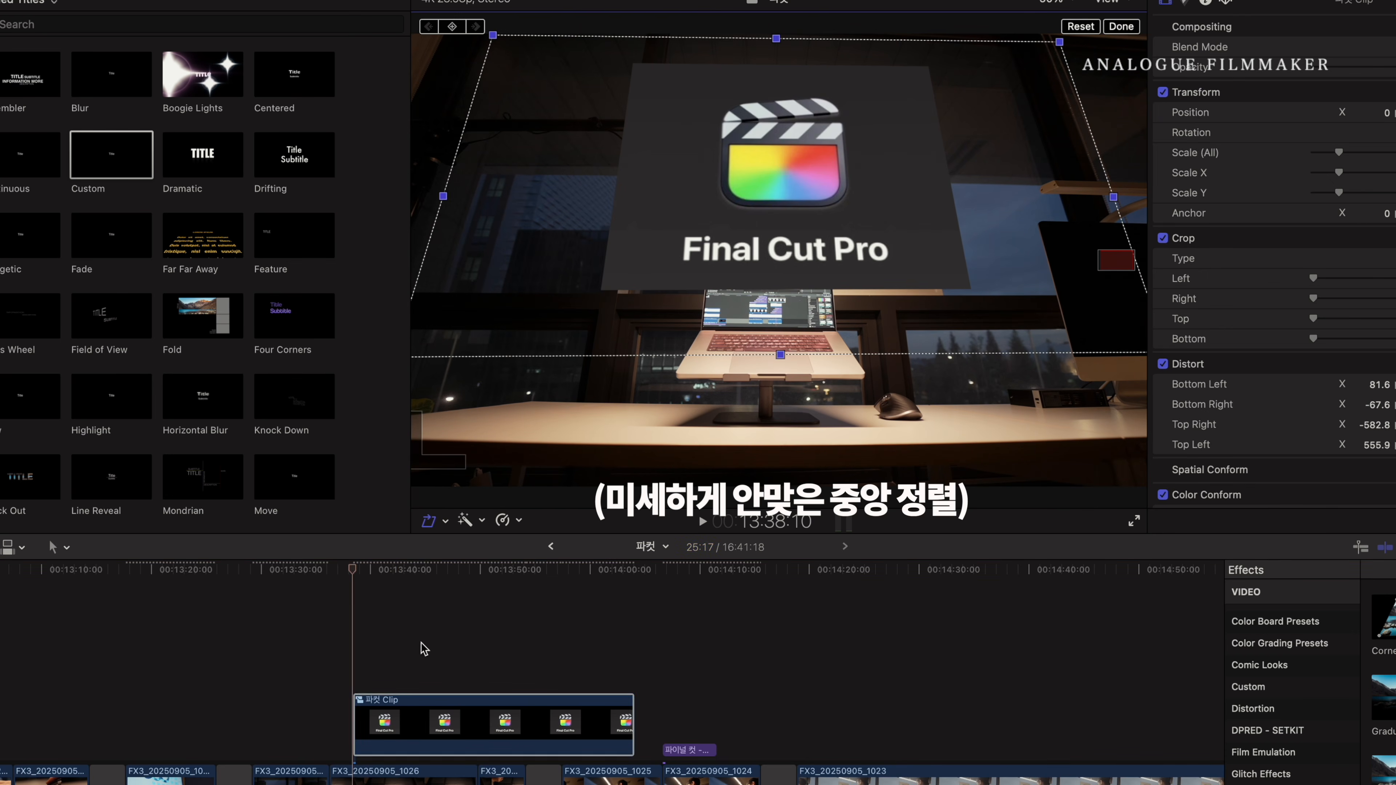
Step: Shift the logo image slightly left inside the compound clip to centre it over the laptop, and finish the distortion
{"action": "left_click_drag", "start_coordinate": [780, 277], "coordinate": [707, 271]}
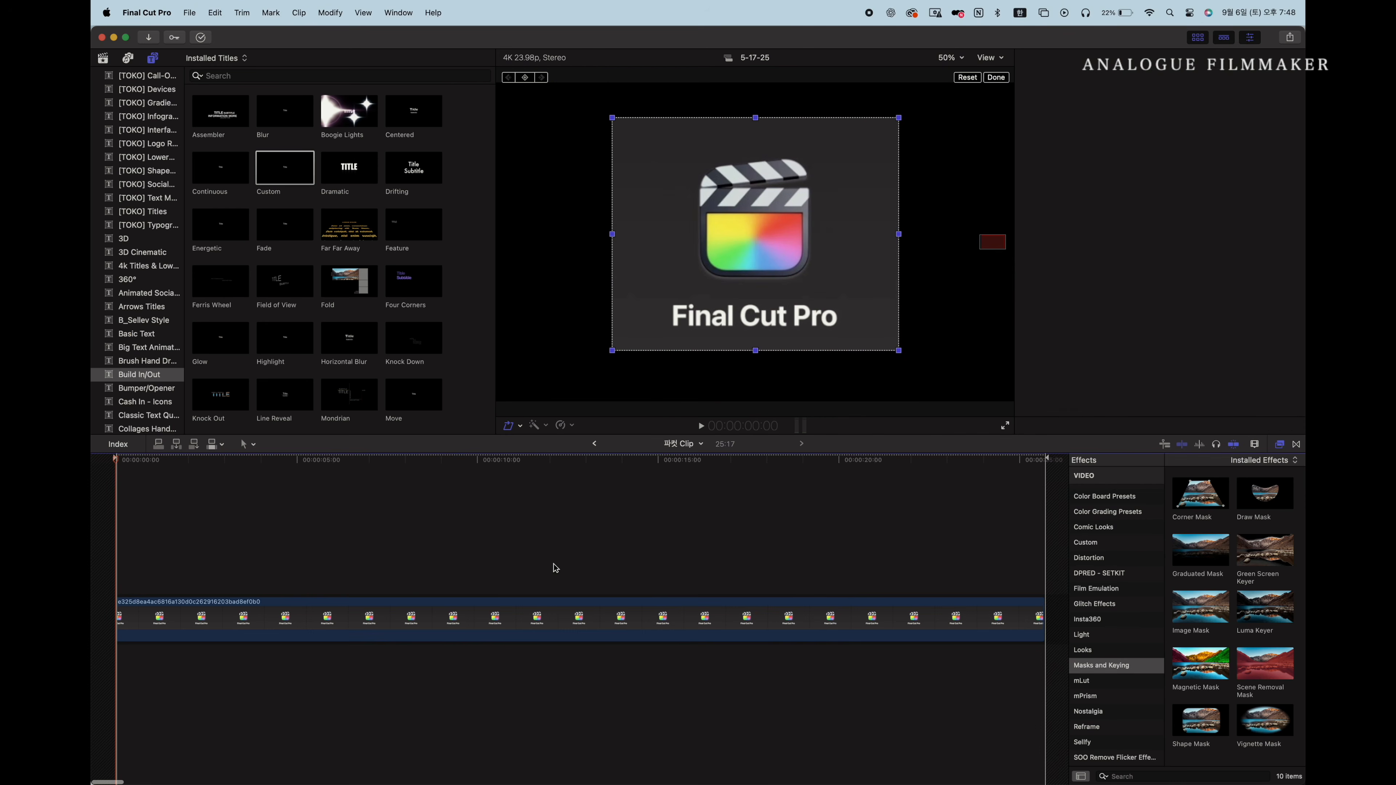
{"action": "left_click_drag", "start_coordinate": [1182, 142], "coordinate": [611, 450]}
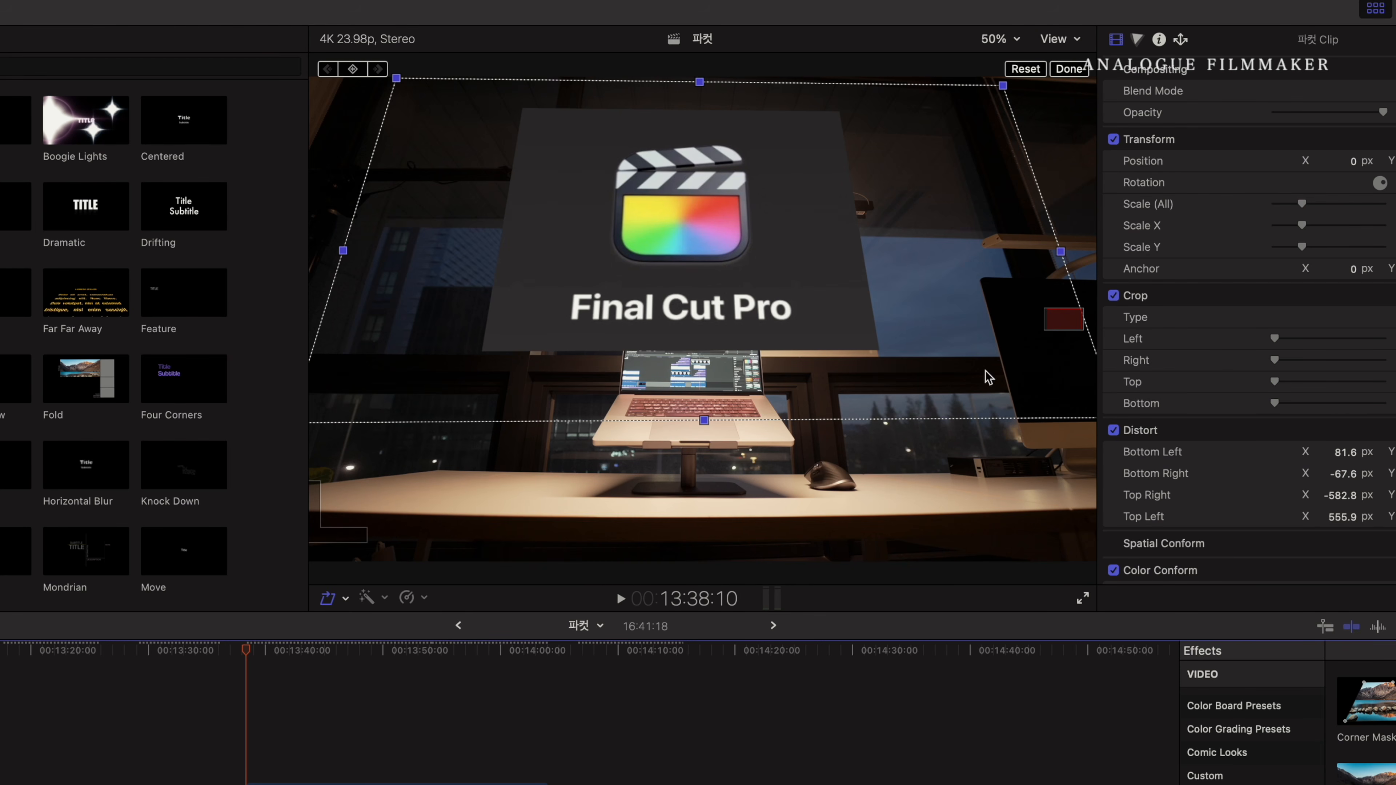
{"action": "left_click", "coordinate": [1067, 70]}
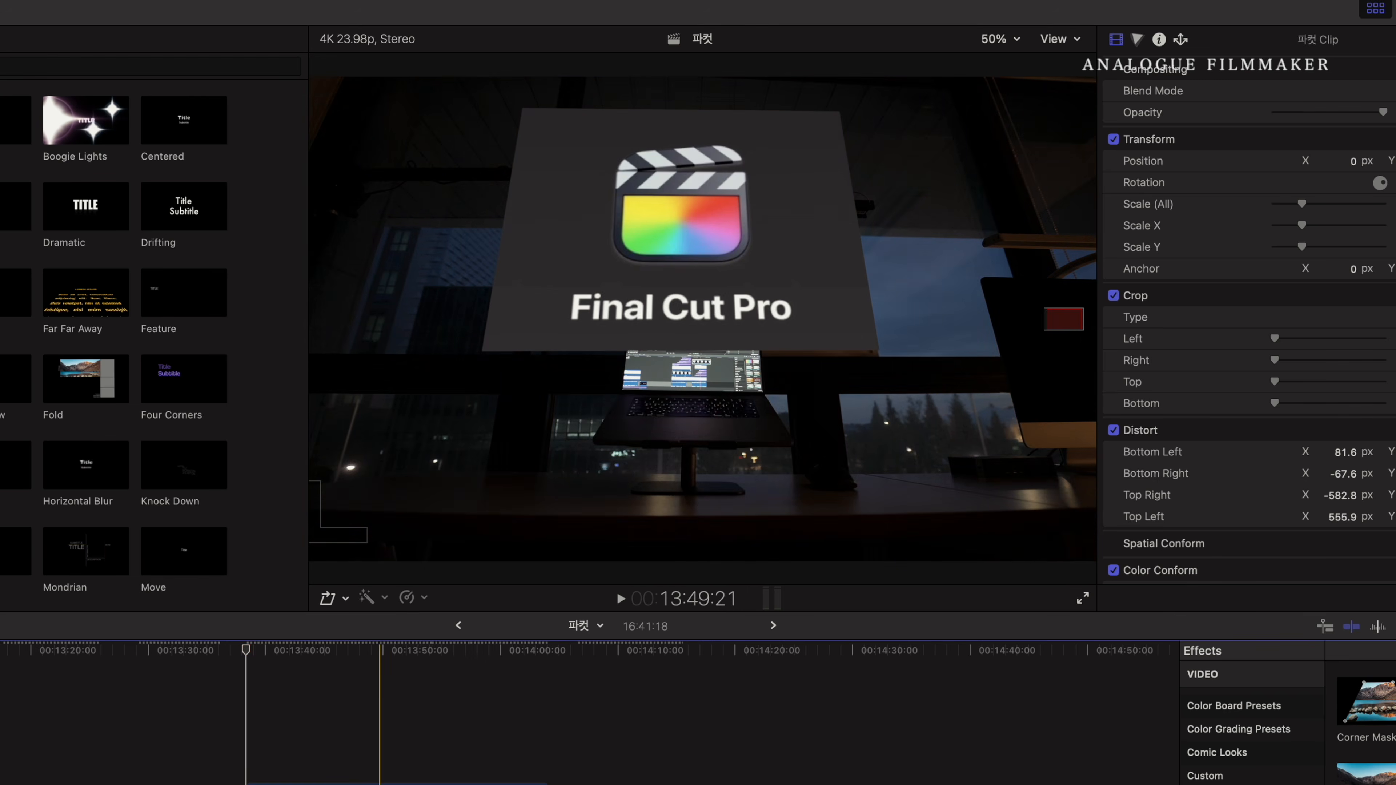
Step: Lower the logo compound clip's opacity to 61.29% and apply the Draw Mask effect to it
{"action": "left_click", "coordinate": [364, 783]}
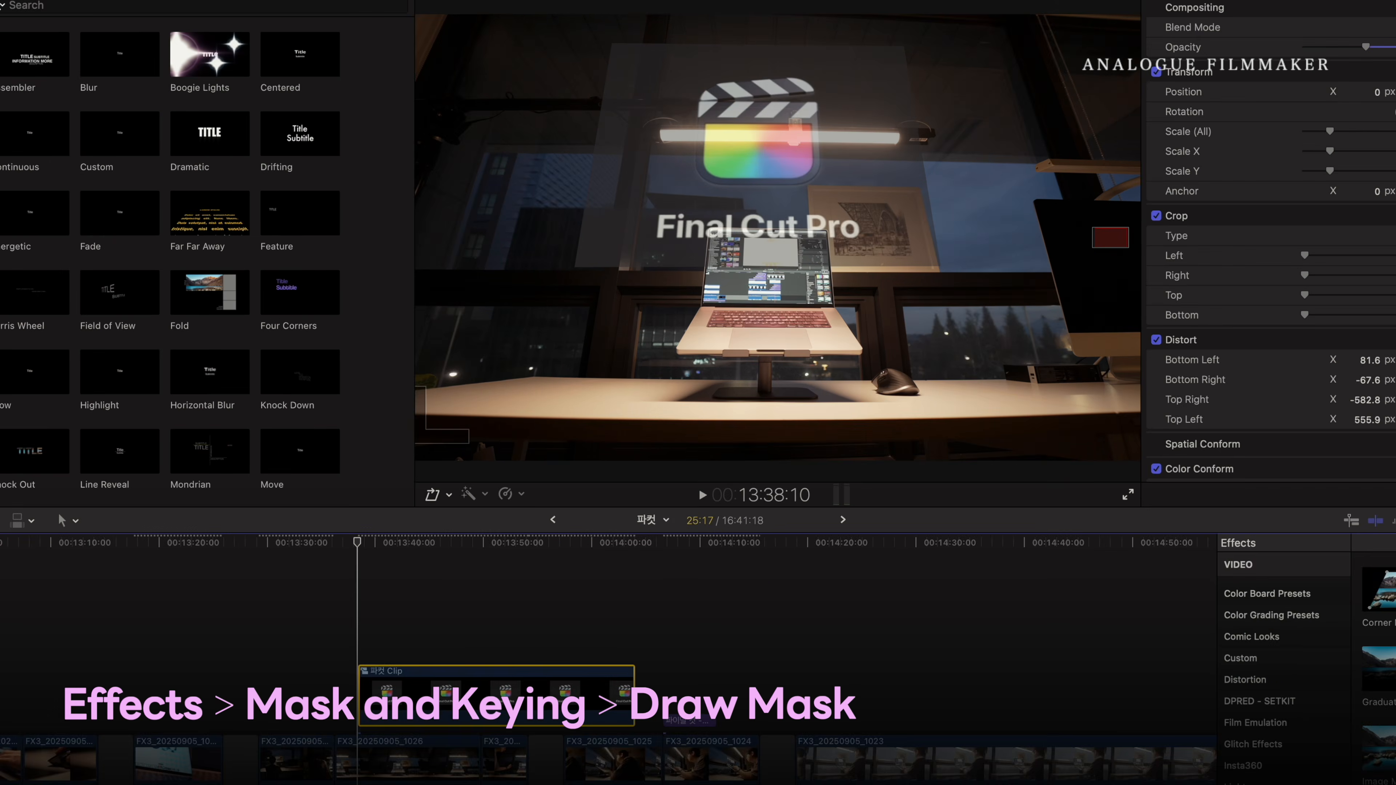
{"action": "mouse_move", "coordinate": [1394, 590]}
{"action": "left_mouse_down"}
{"action": "mouse_move", "coordinate": [247, 707]}
{"action": "mouse_move", "coordinate": [461, 708]}
{"action": "left_mouse_up"}
{"action": "left_click", "coordinate": [1052, 1]}
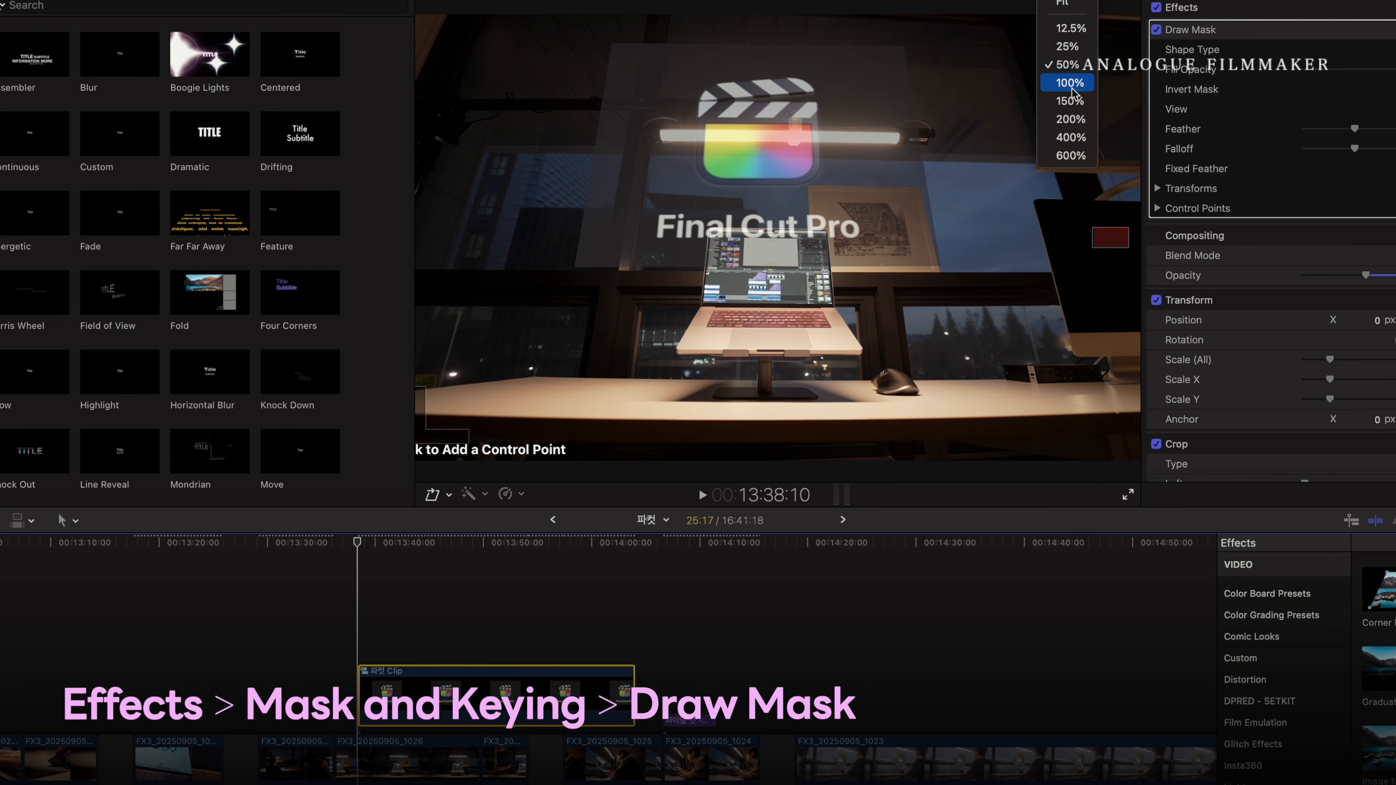
{"action": "left_click", "coordinate": [1069, 82]}
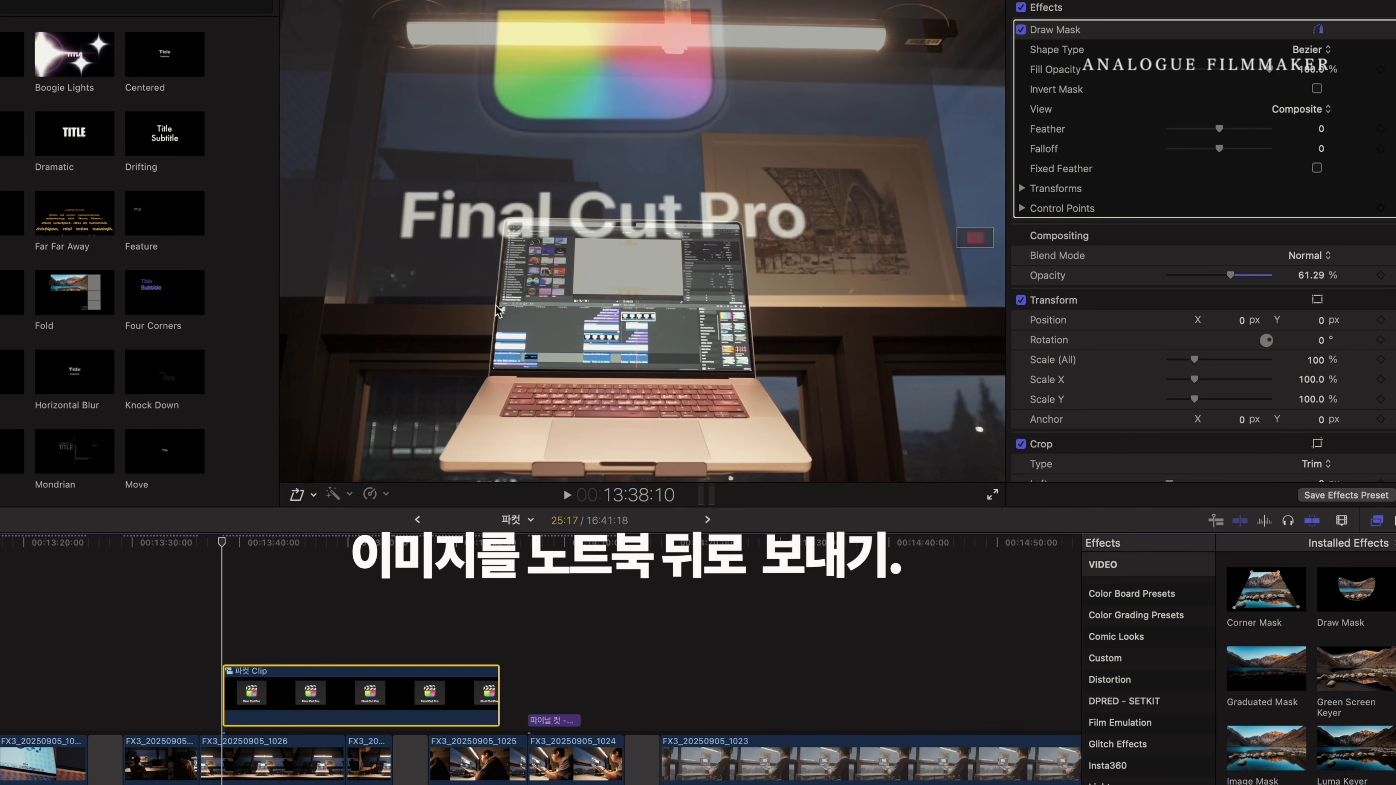
Step: Trace the laptop's screen with Draw Mask control points and close the outline
{"action": "left_click", "coordinate": [496, 305]}
{"action": "left_click", "coordinate": [503, 224]}
{"action": "left_click_drag", "start_coordinate": [518, 217], "coordinate": [527, 217]}
{"action": "left_click", "coordinate": [756, 370]}
{"action": "left_click", "coordinate": [593, 377]}
{"action": "left_click", "coordinate": [496, 305]}
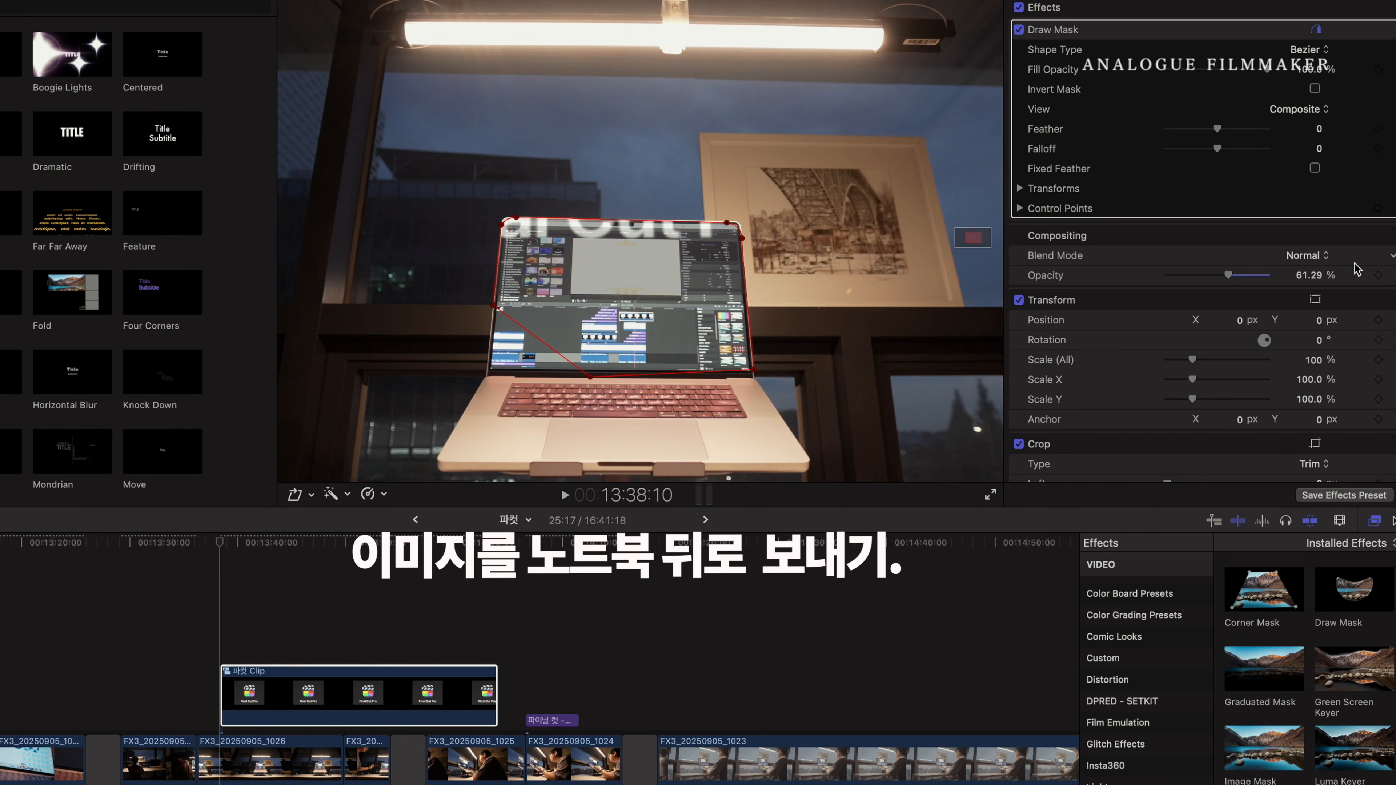
Step: Invert the laptop-shaped Draw Mask to put the logo behind the laptop, and restore the clip's opacity to 100%
{"action": "left_click", "coordinate": [1314, 90]}
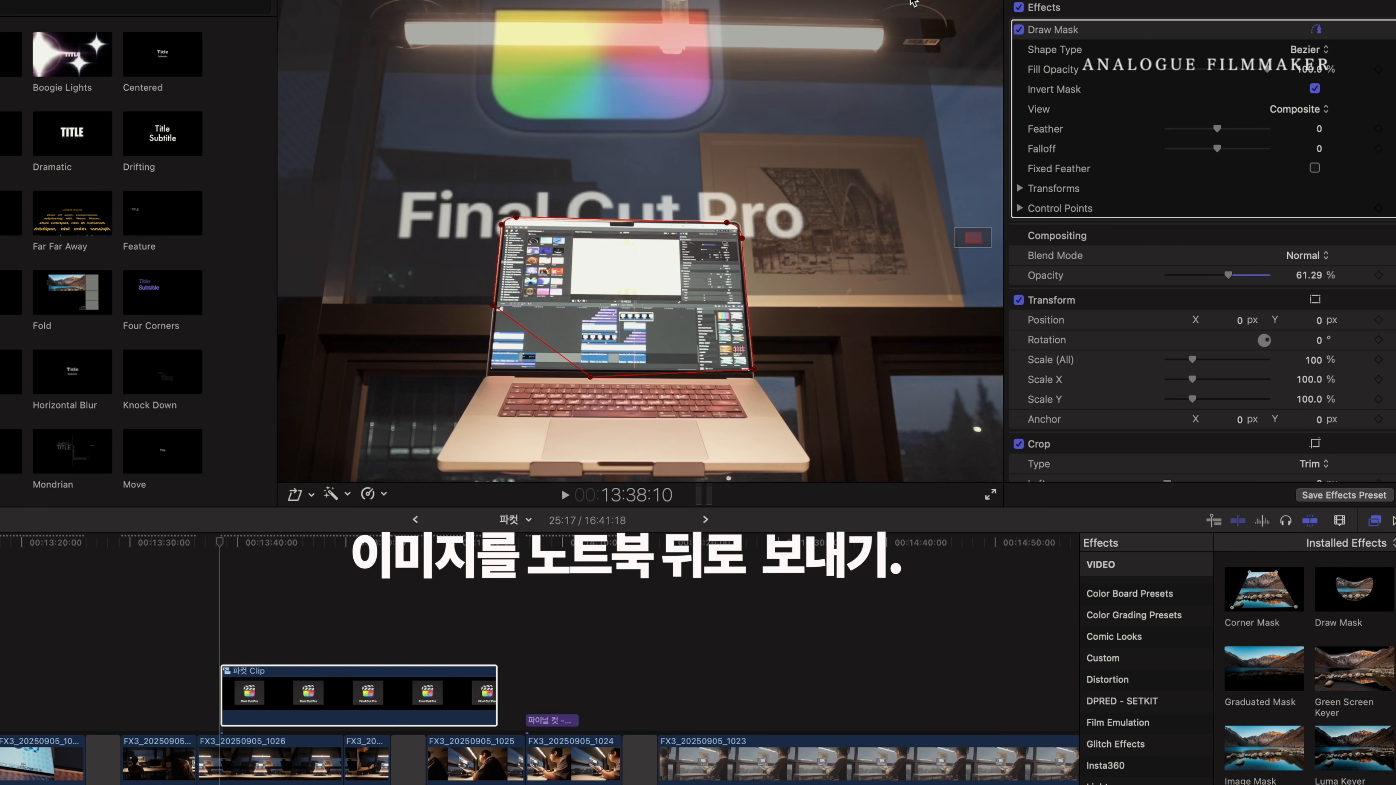
{"action": "left_click", "coordinate": [908, 1]}
{"action": "left_click", "coordinate": [913, 5]}
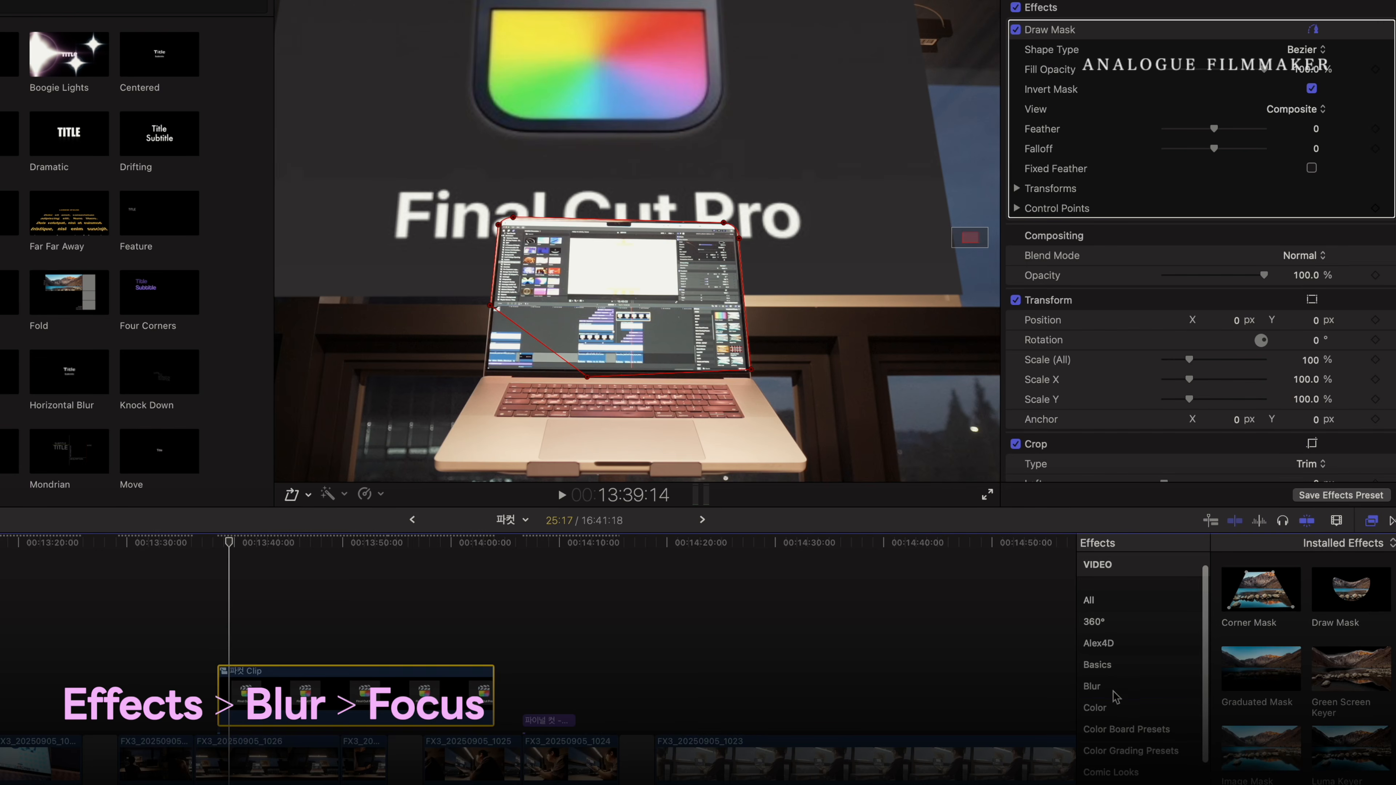
Step: Apply Focus blur with Amount 14.26 and Height 54.67 to the logo compound clip, and fade the logo with a Graduated Mask
{"action": "left_click", "coordinate": [1114, 688]}
{"action": "left_click_drag", "start_coordinate": [1347, 600], "coordinate": [324, 709]}
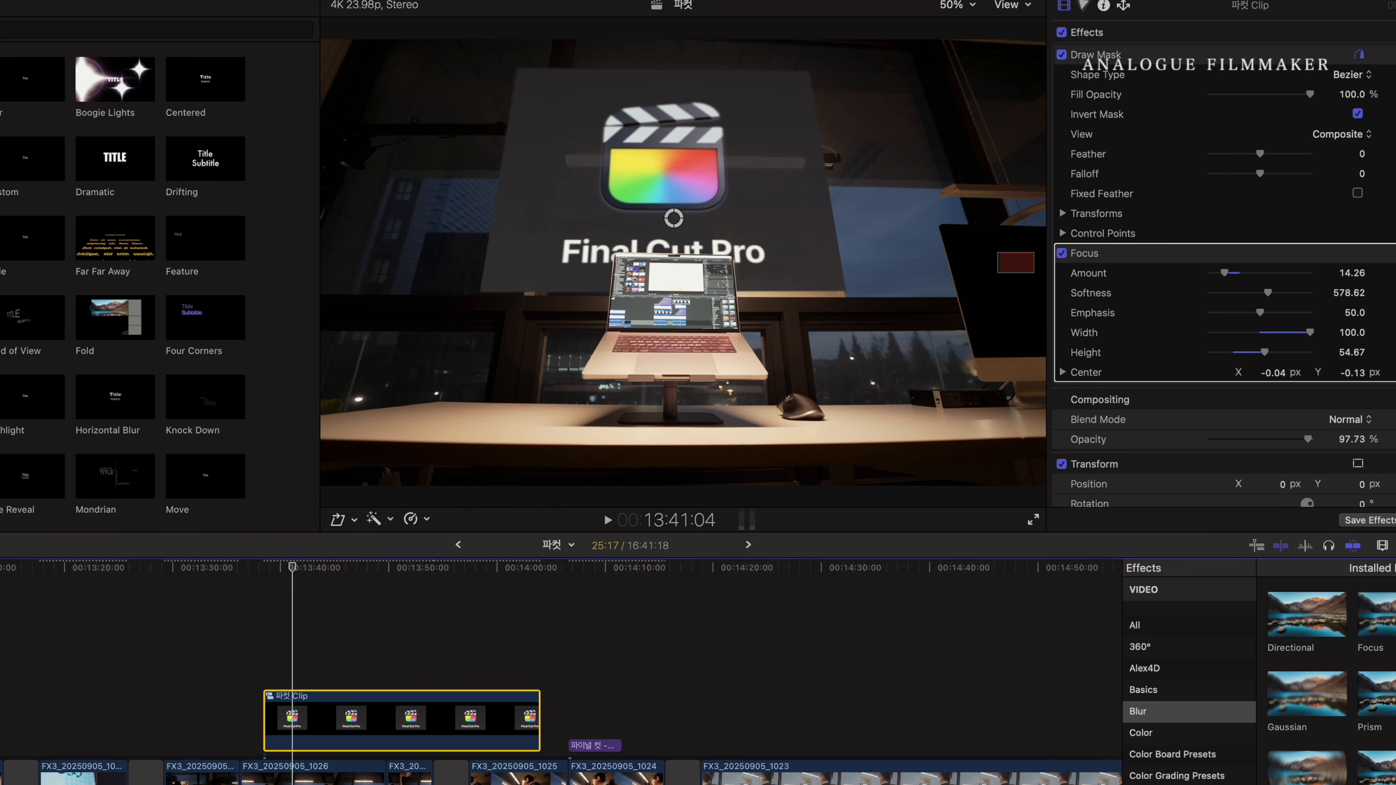
{"action": "scroll", "coordinate": [1187, 714], "scroll_direction": "down", "scroll_amount": 4}
{"action": "left_click", "coordinate": [1165, 784]}
{"action": "left_click_drag", "start_coordinate": [1313, 701], "coordinate": [448, 711]}
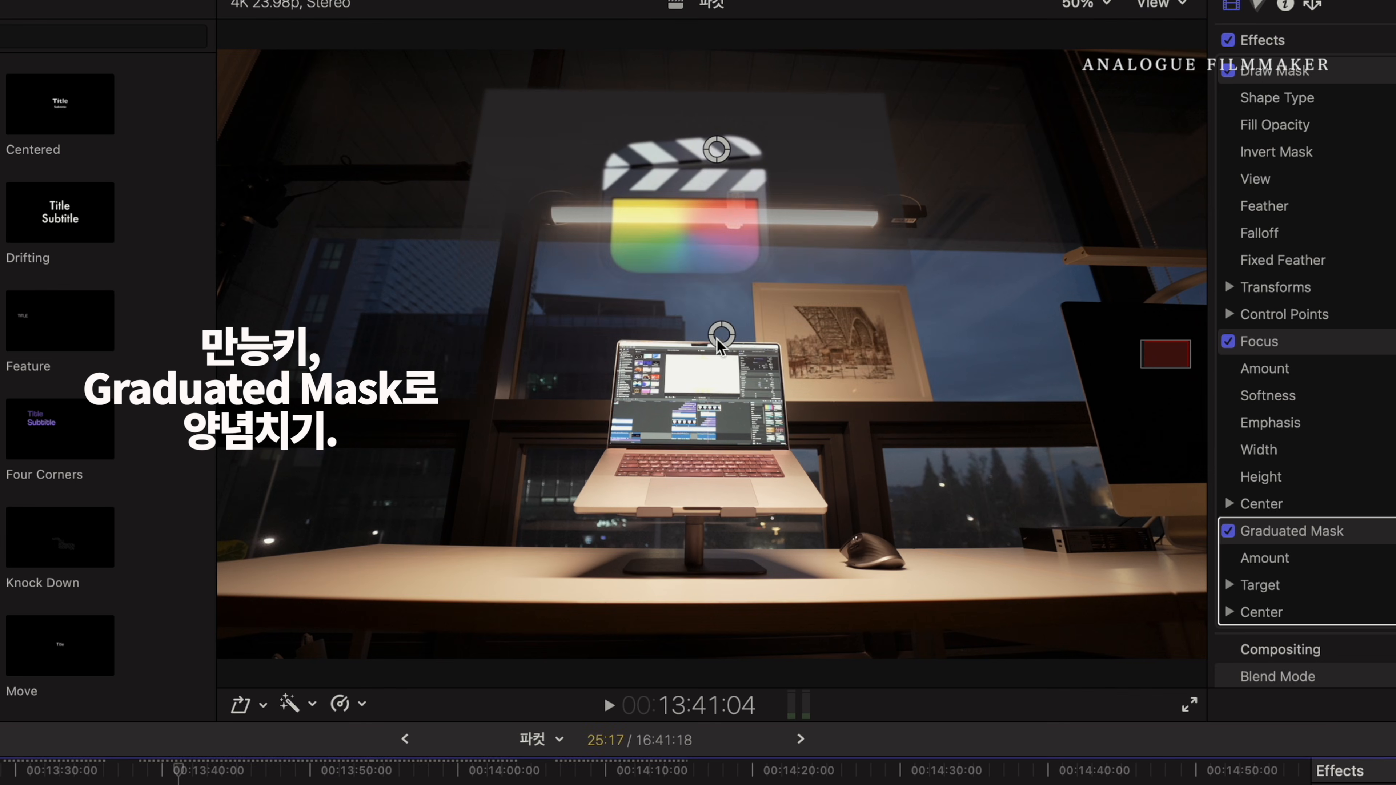
{"action": "mouse_move", "coordinate": [720, 343]}
{"action": "left_mouse_down"}
{"action": "mouse_move", "coordinate": [602, 534]}
{"action": "mouse_move", "coordinate": [943, 554]}
{"action": "mouse_move", "coordinate": [544, 594]}
{"action": "mouse_move", "coordinate": [612, 589]}
{"action": "left_mouse_up"}
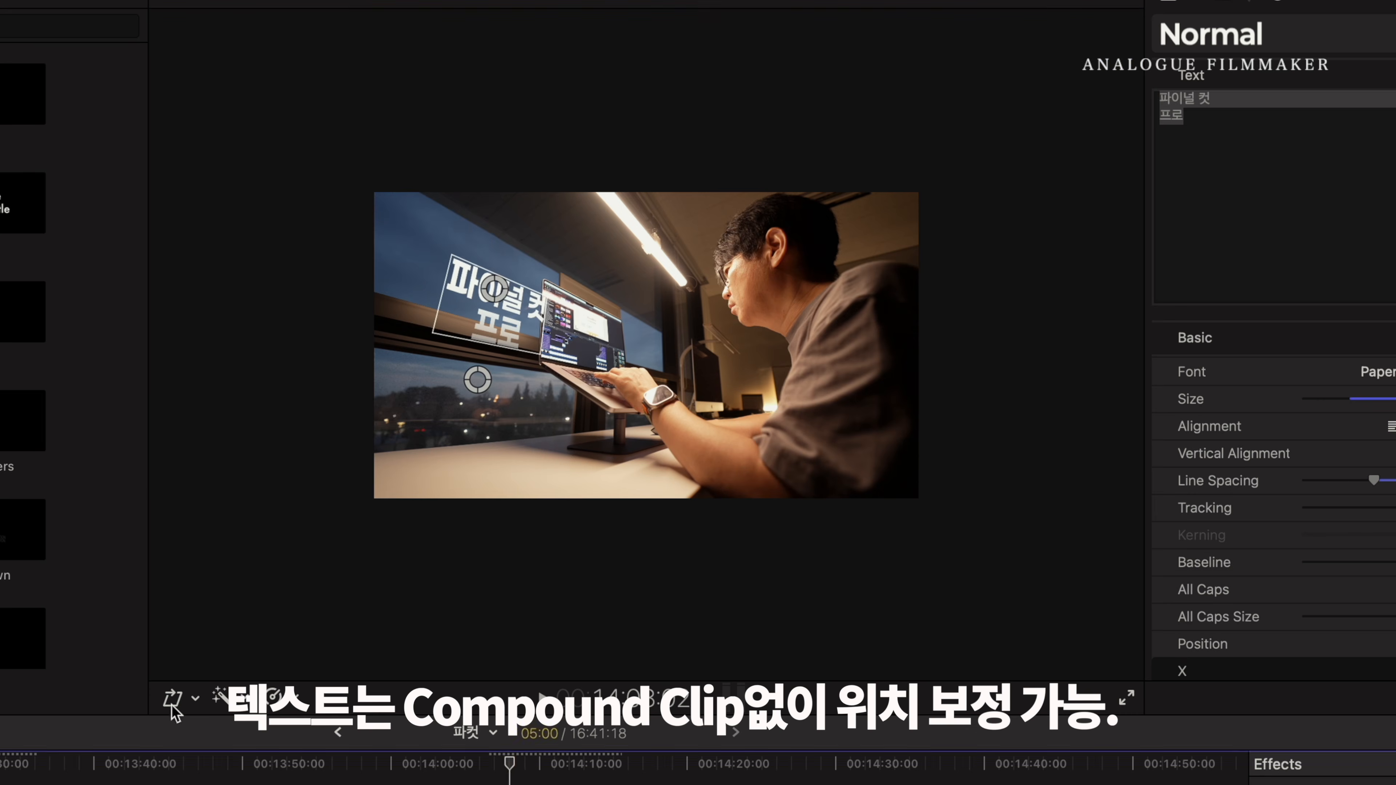
Step: Distort the "파이널 컷 프로" title by moving its lower-right corner slightly right to match the window's perspective
{"action": "left_click", "coordinate": [1062, 94]}
{"action": "left_click", "coordinate": [1036, 15]}
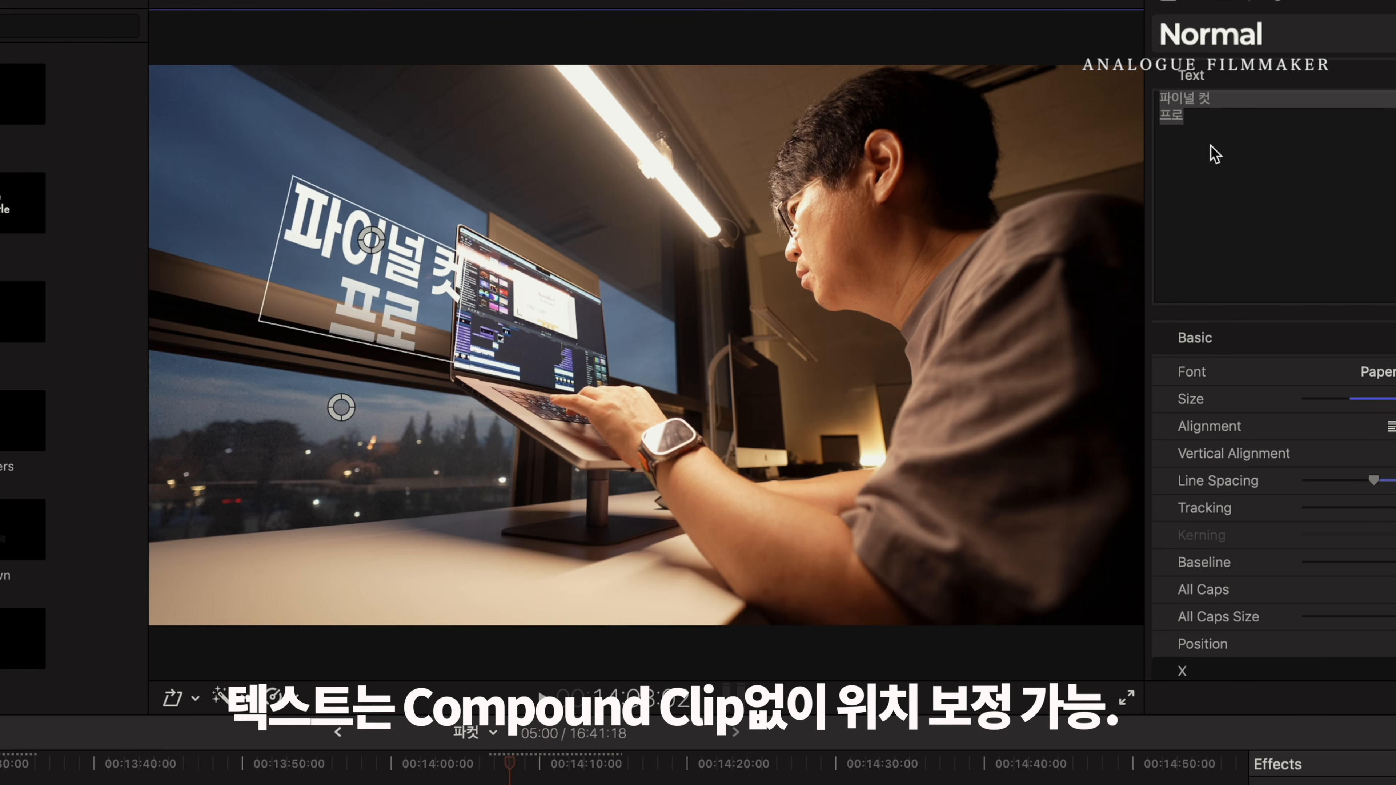
{"action": "left_click", "coordinate": [174, 698]}
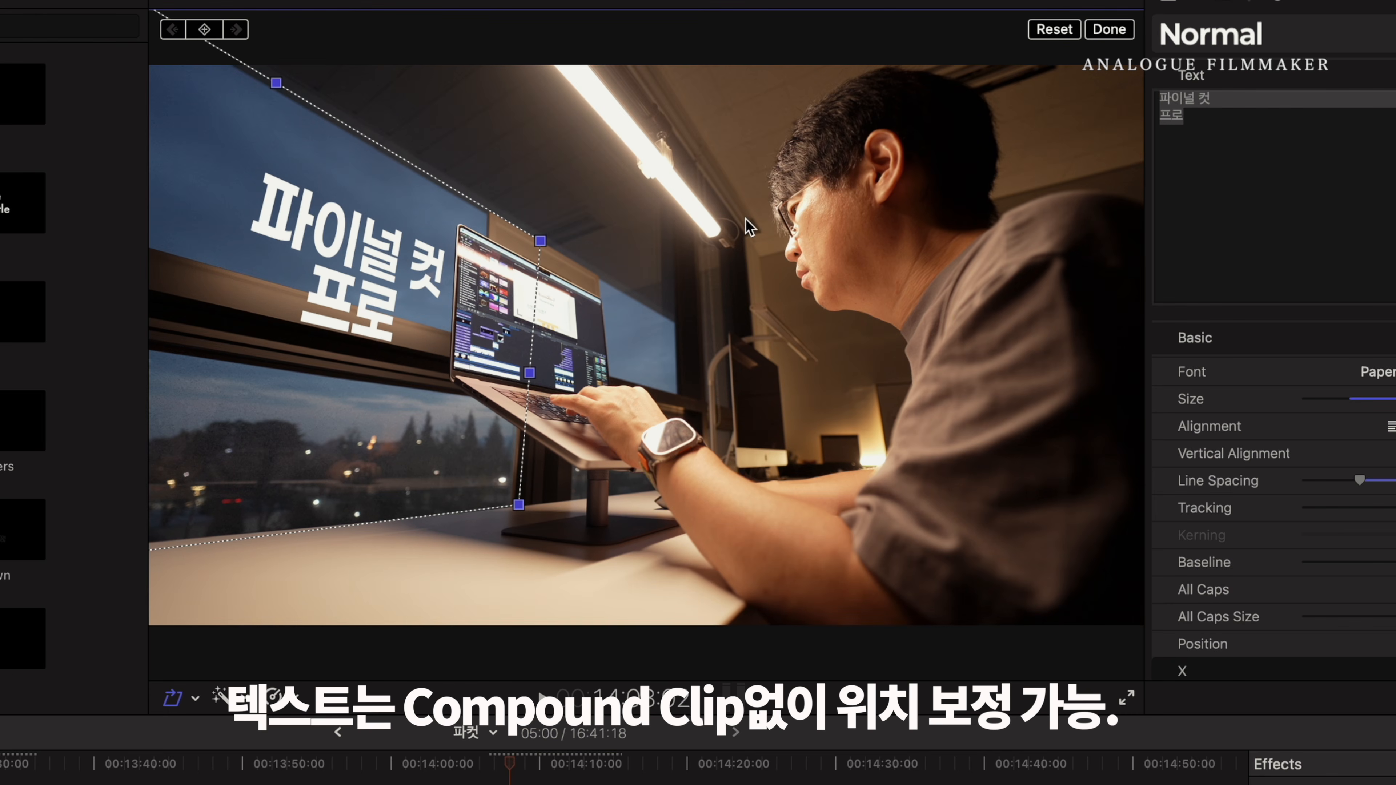
{"action": "left_click_drag", "start_coordinate": [520, 504], "coordinate": [537, 506]}
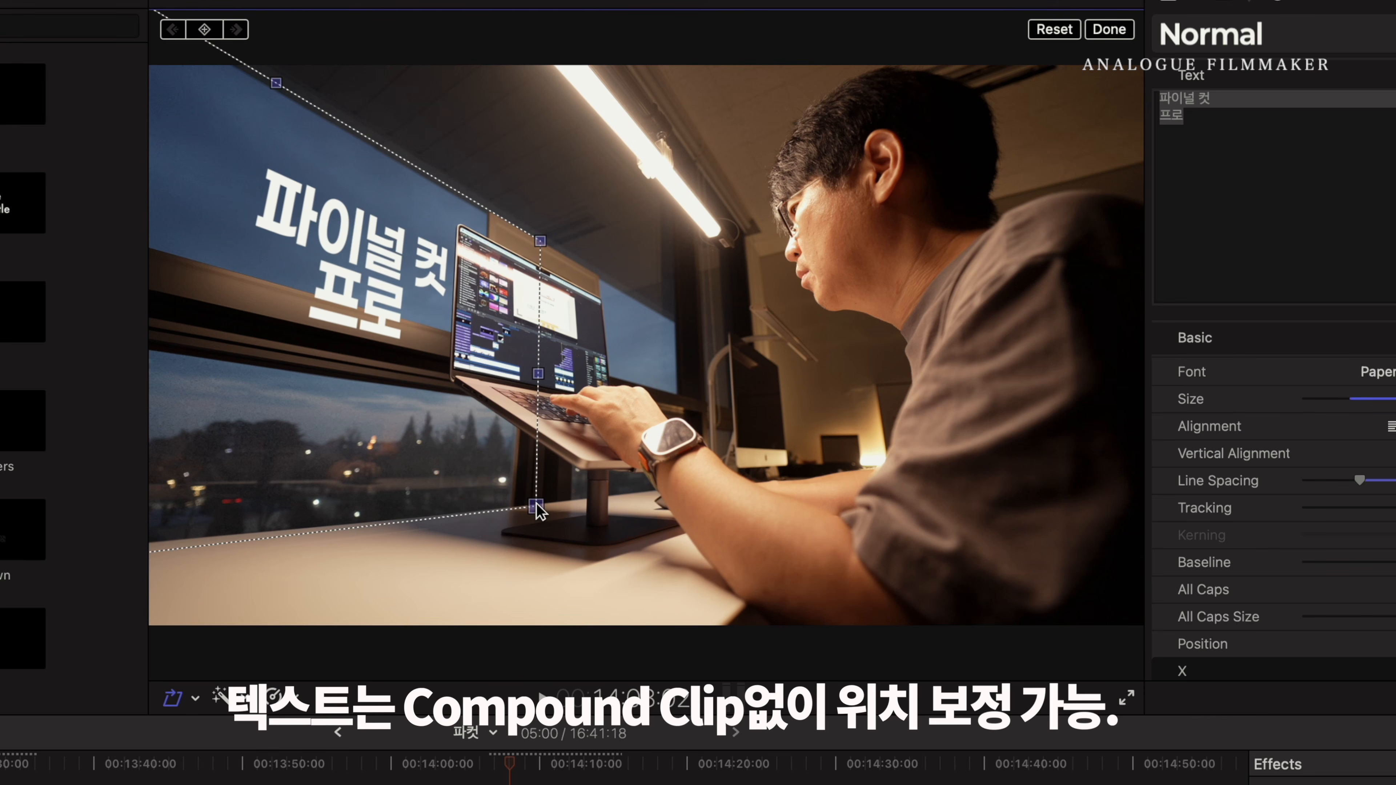
{"action": "left_click", "coordinate": [1108, 29]}
{"action": "left_click_drag", "start_coordinate": [413, 259], "coordinate": [394, 342]}
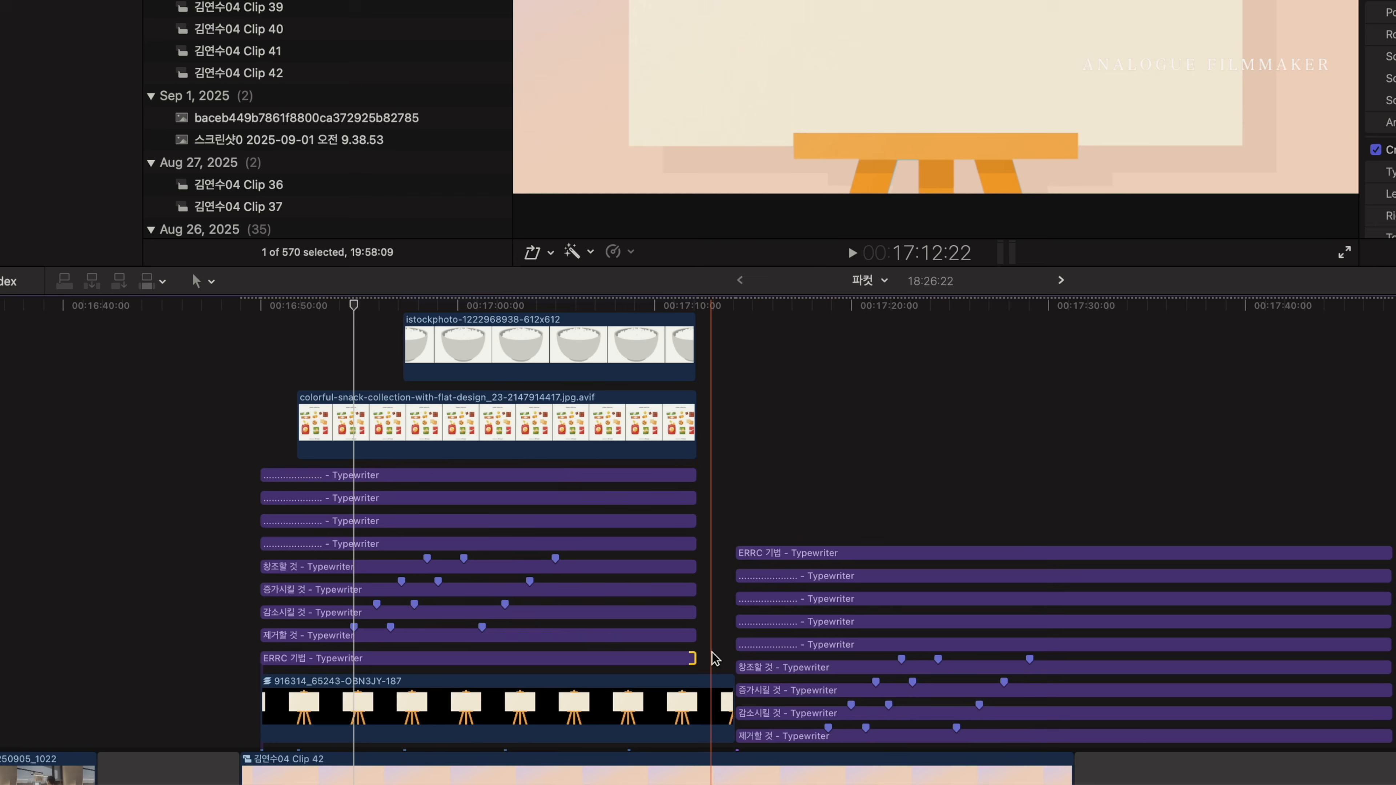
Step: Select the stacked Typewriter titles and images above the easel clip and extend their ends together toward the easel clip's end
{"action": "left_click_drag", "start_coordinate": [711, 663], "coordinate": [609, 324]}
{"action": "scroll", "coordinate": [614, 382], "scroll_direction": "down", "scroll_amount": 10}
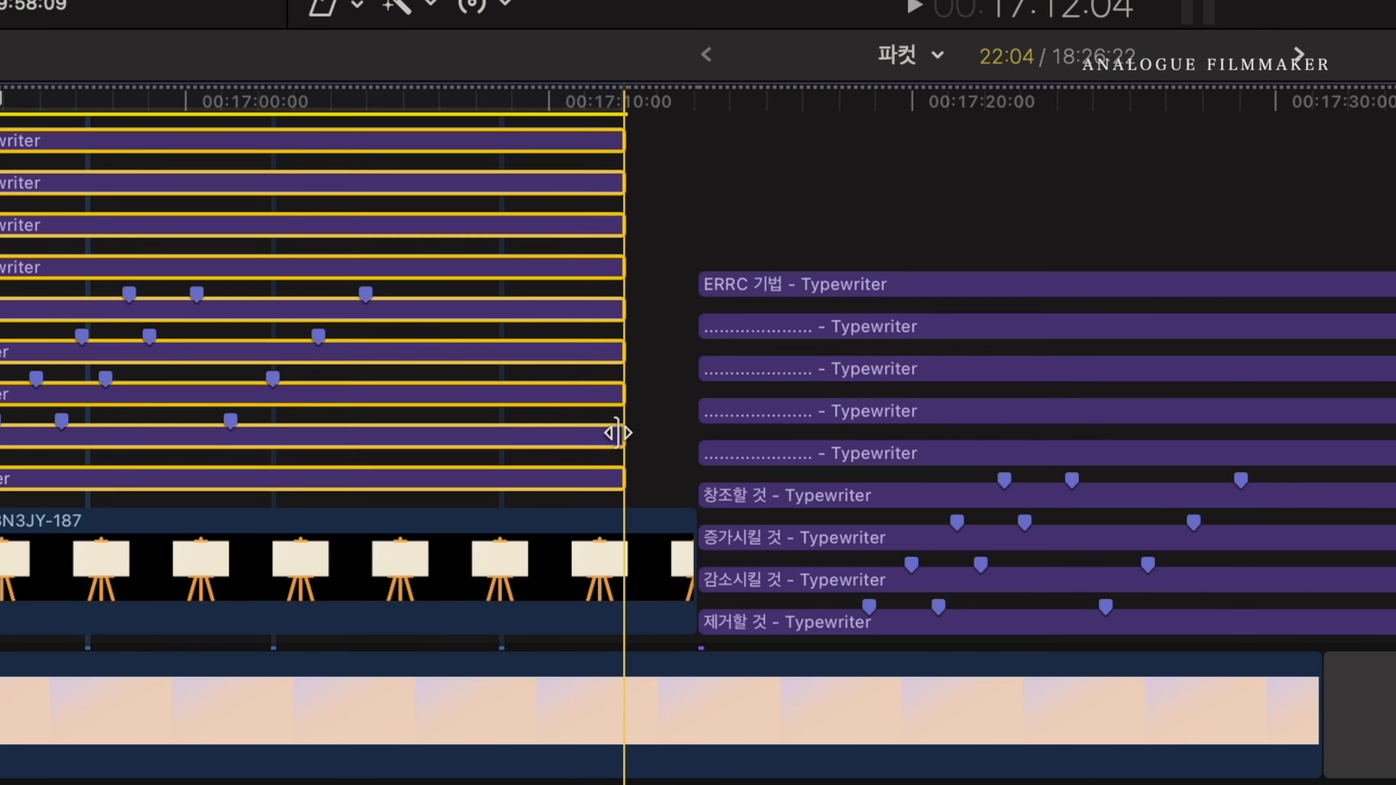
{"action": "left_click_drag", "start_coordinate": [617, 433], "coordinate": [681, 452]}
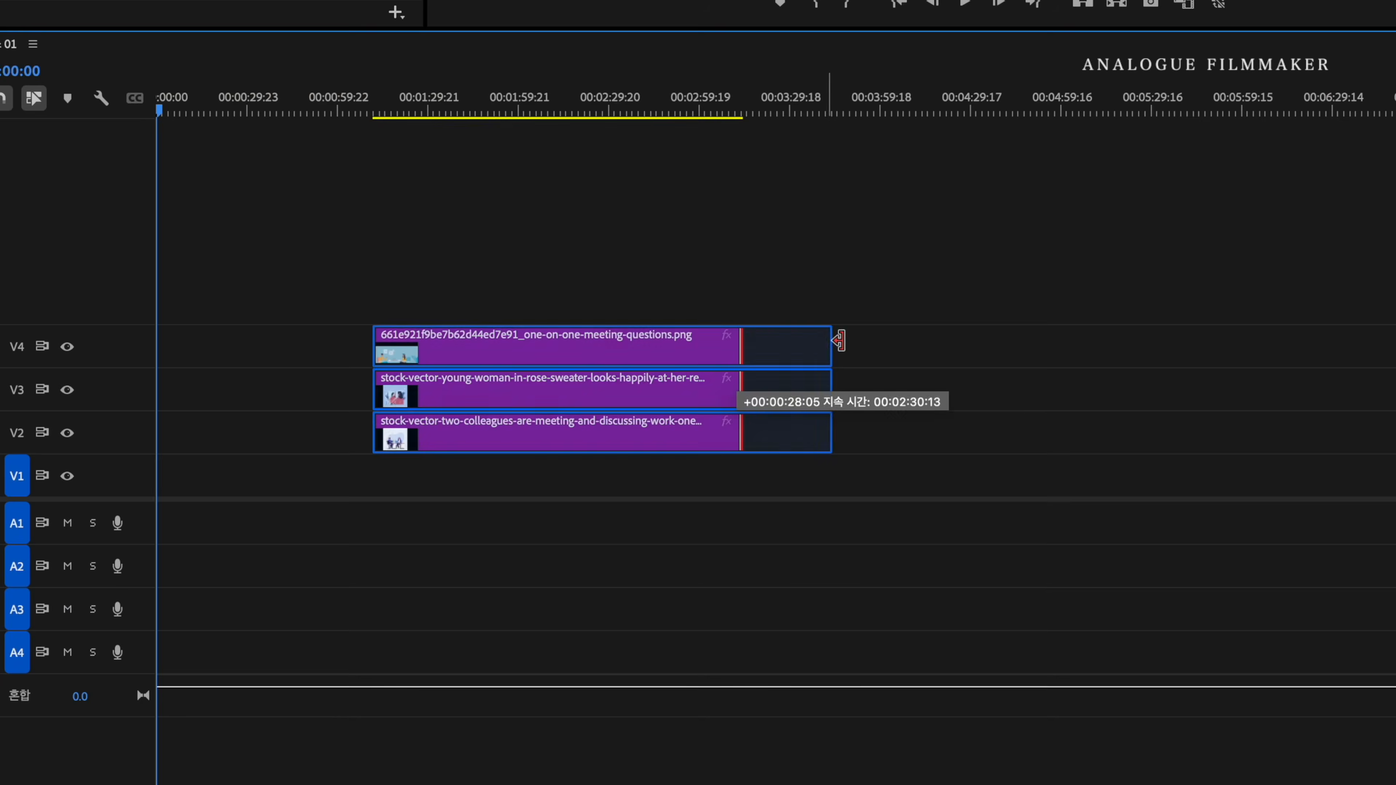
Step: Switch to Premiere Pro and lengthen the three selected image clips on tracks V2 to V4 together
{"action": "left_click_drag", "start_coordinate": [831, 337], "coordinate": [1017, 345]}
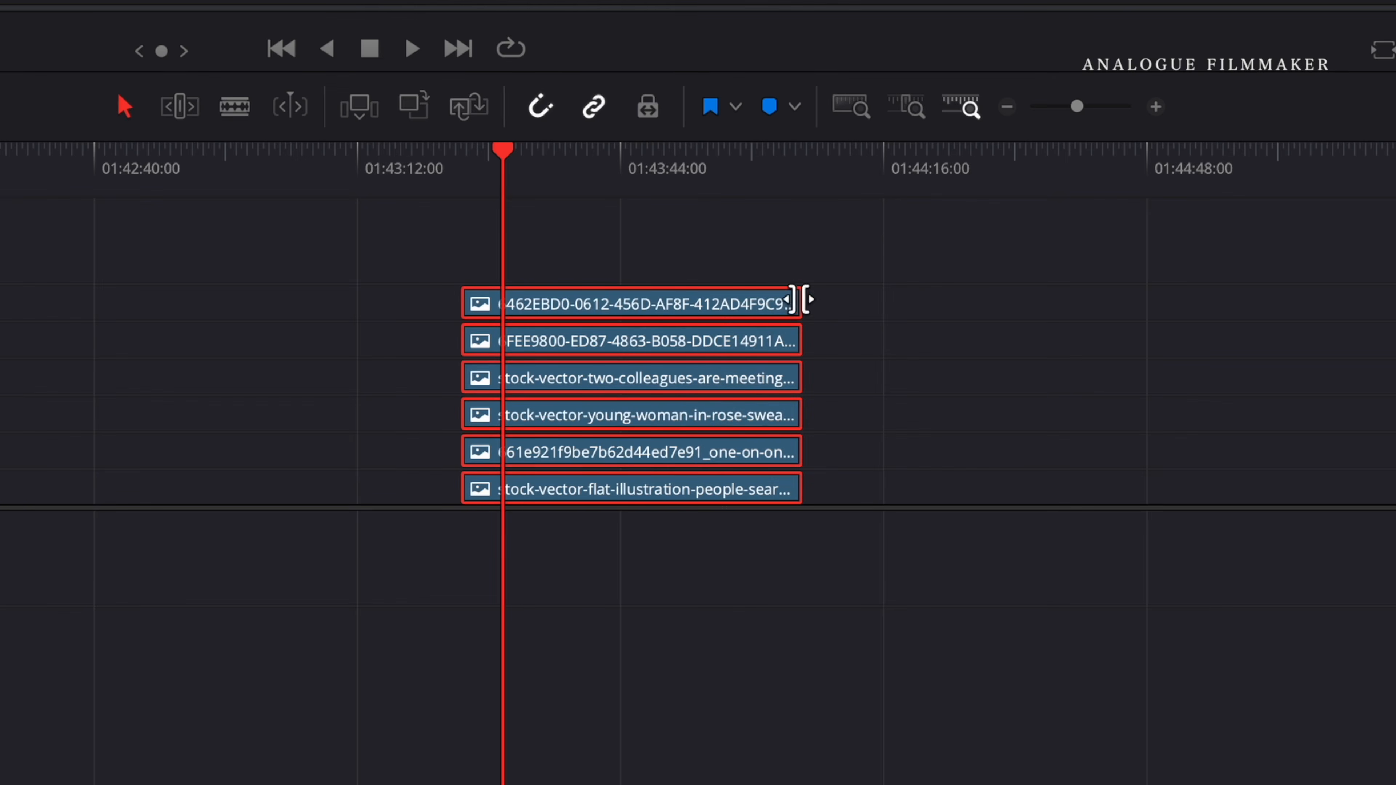
Step: Switch to DaVinci Resolve and extend the ends of the six selected, stacked image clips together
{"action": "left_click_drag", "start_coordinate": [806, 299], "coordinate": [929, 299]}
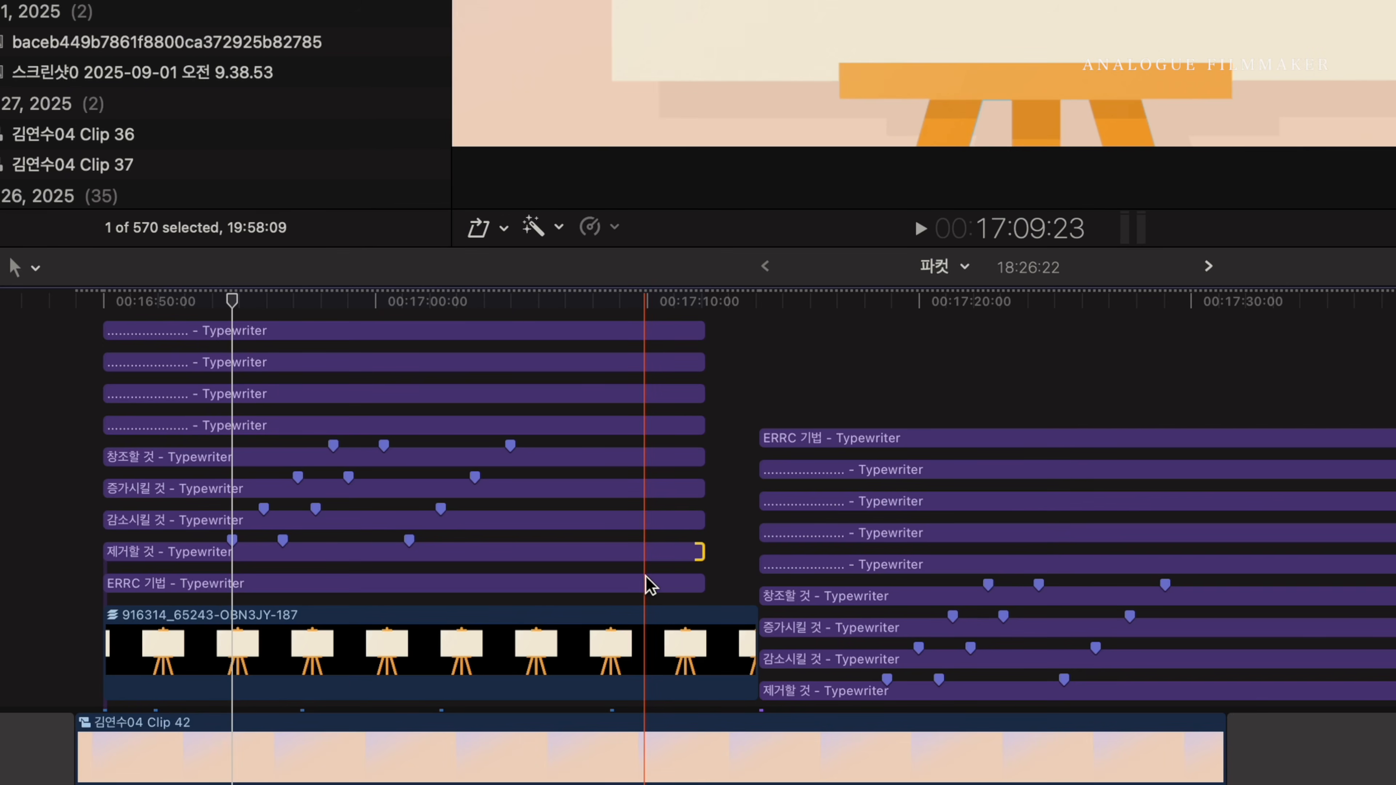
Step: Switch to Final Cut Pro, extend the end of the "ERRC 기법" title to the easel clip's end, and bring up its duration
{"action": "left_click", "coordinate": [647, 581]}
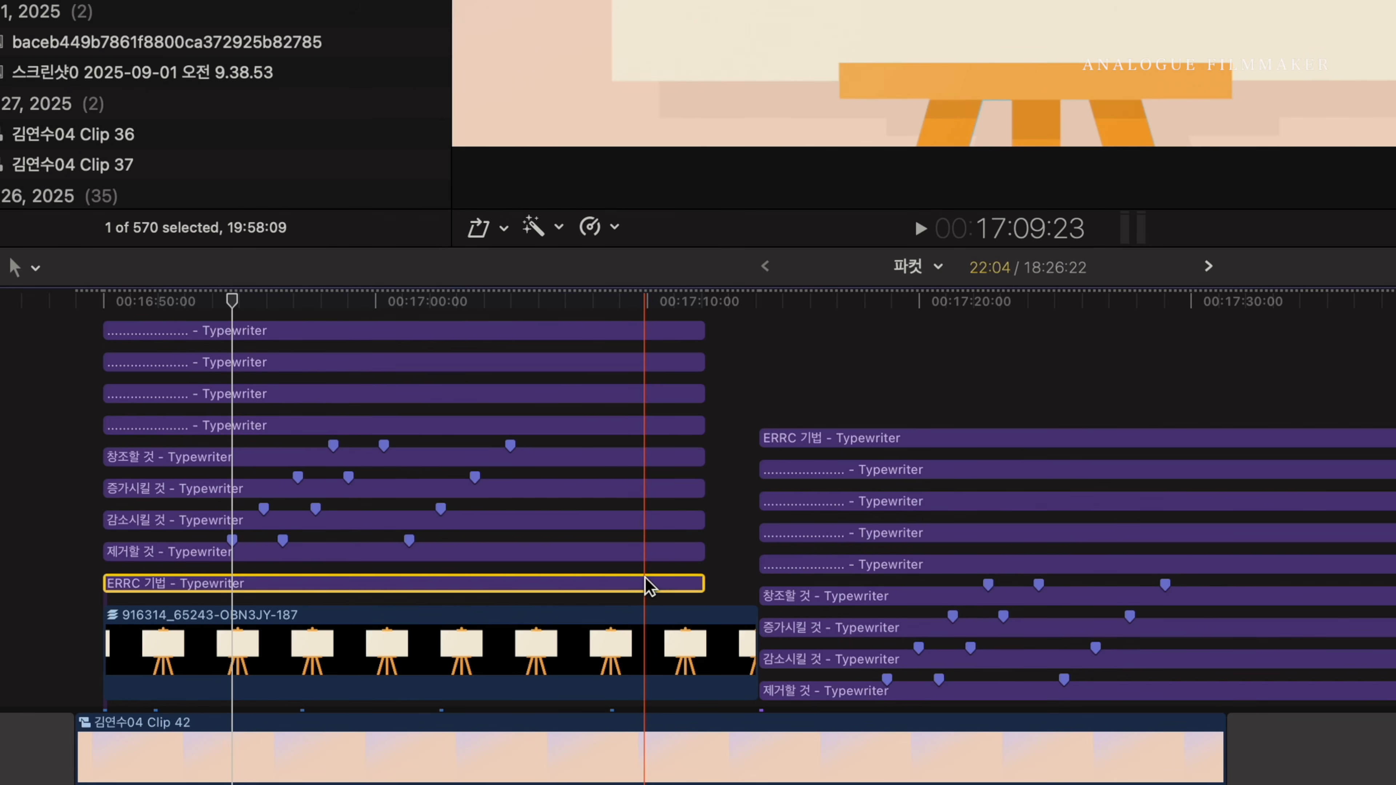
{"action": "left_click_drag", "start_coordinate": [702, 582], "coordinate": [757, 583]}
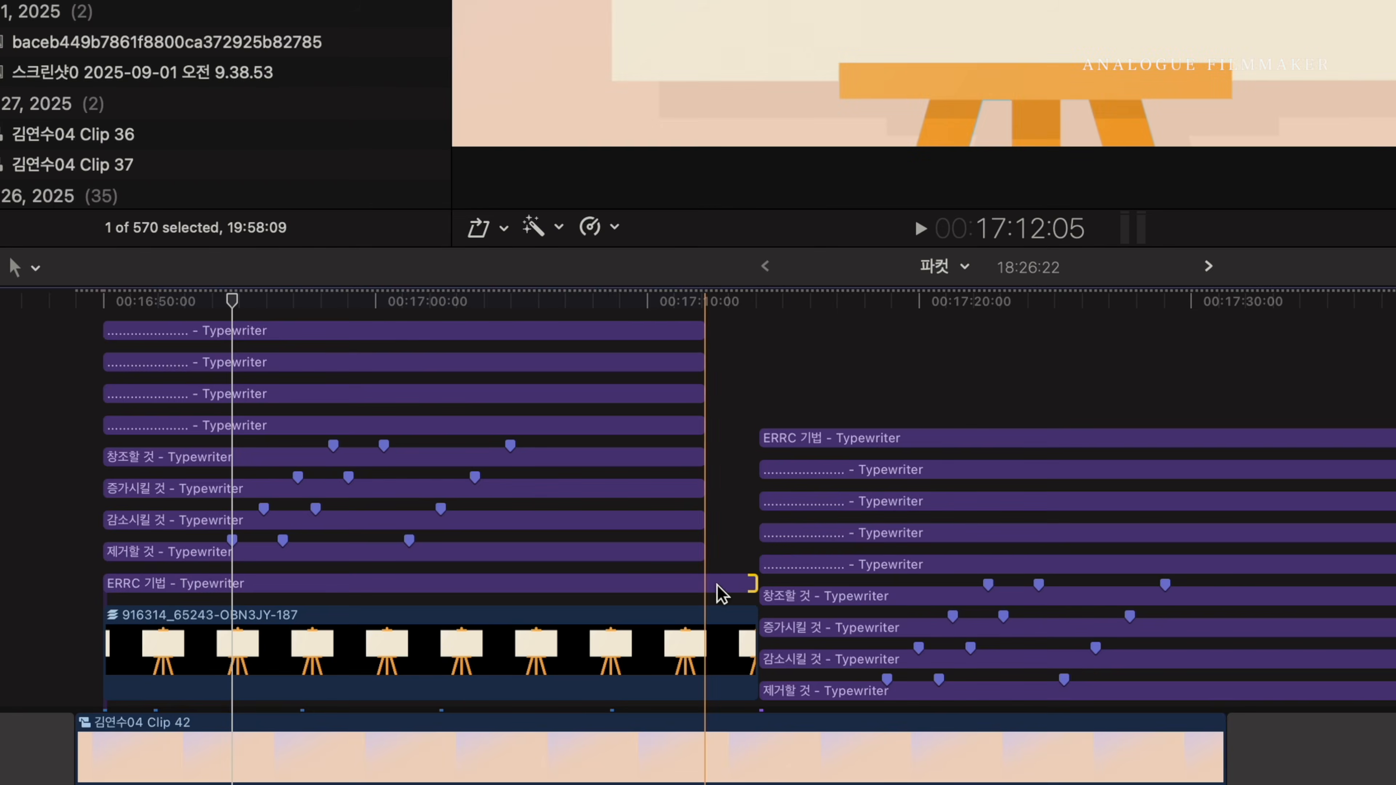
{"action": "key", "text": "ctrl+d"}
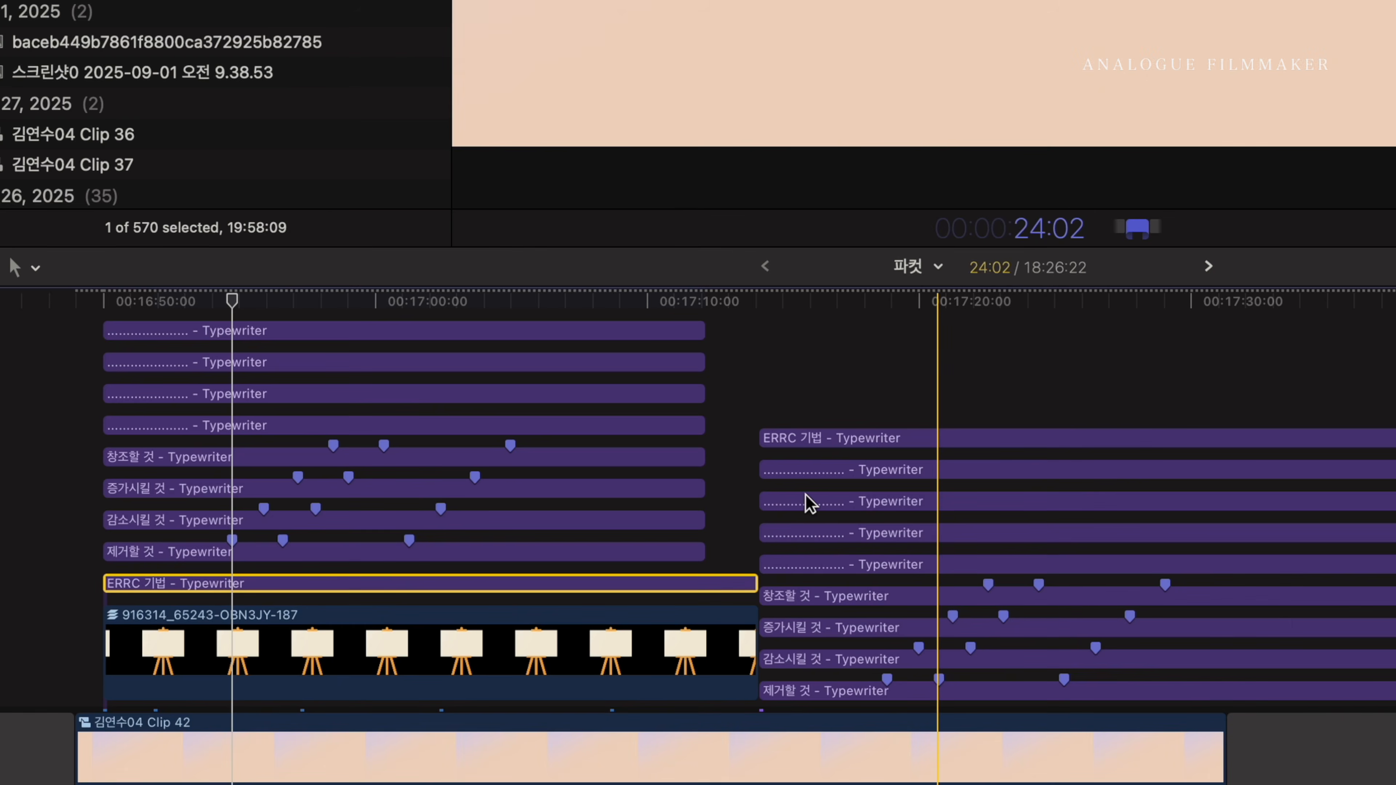
Step: Set the duration of the eight Typewriter titles stacked above the extended "ERRC 기법" title to 24:02 together
{"action": "scroll", "coordinate": [728, 561], "scroll_direction": "up", "scroll_amount": 2}
{"action": "left_click_drag", "start_coordinate": [719, 603], "coordinate": [599, 377]}
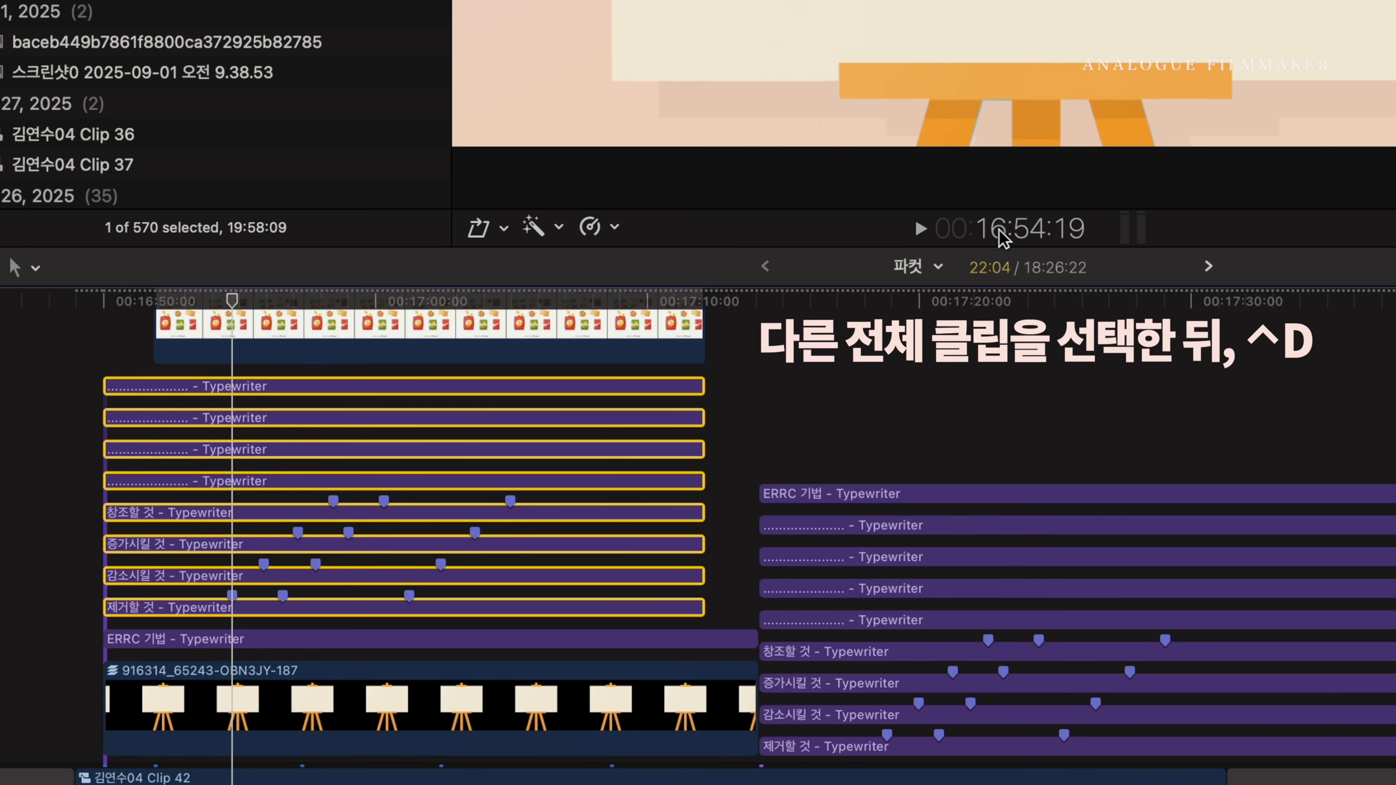
{"action": "key", "text": "ctrl+d"}
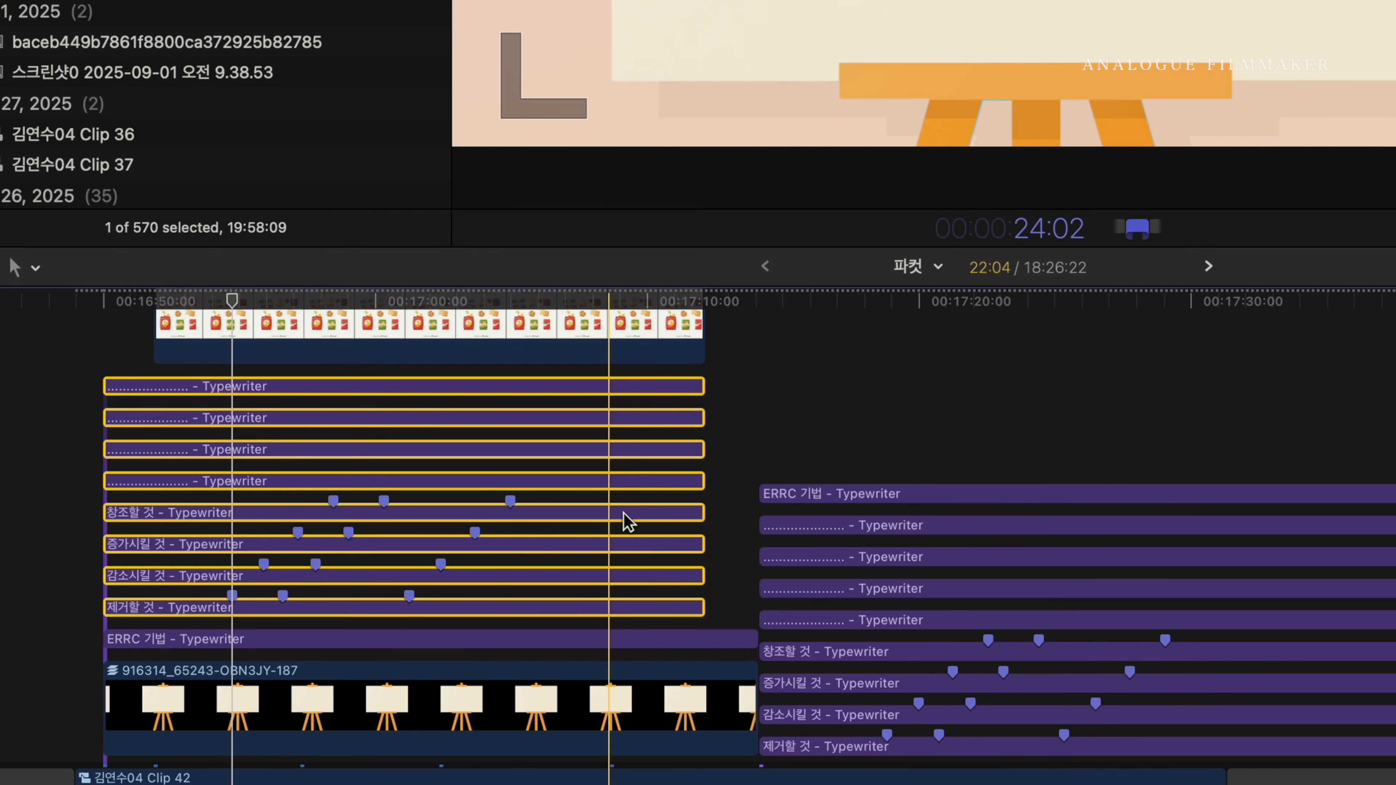
{"action": "key", "text": "Return"}
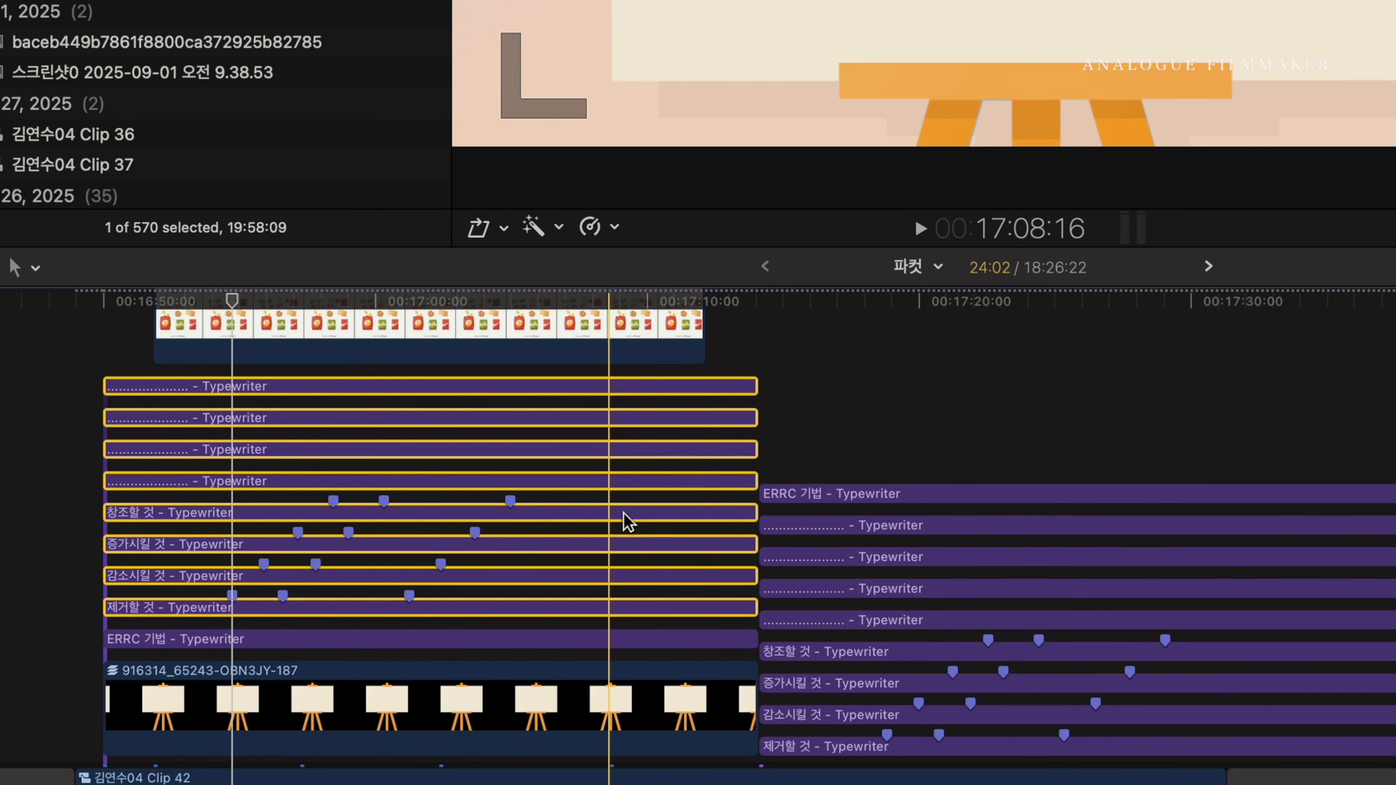